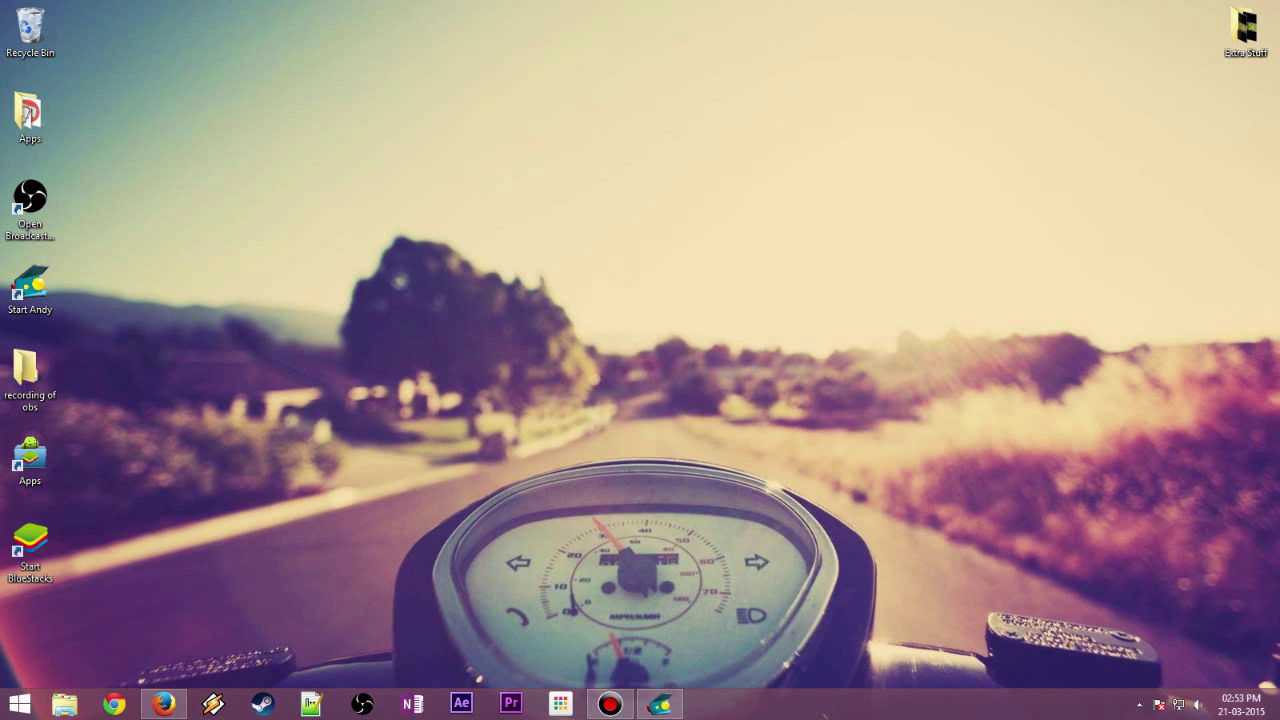
View the Andy, BlueStacks and Open Broadcaster Software websites already open in Firefox
click(164, 704)
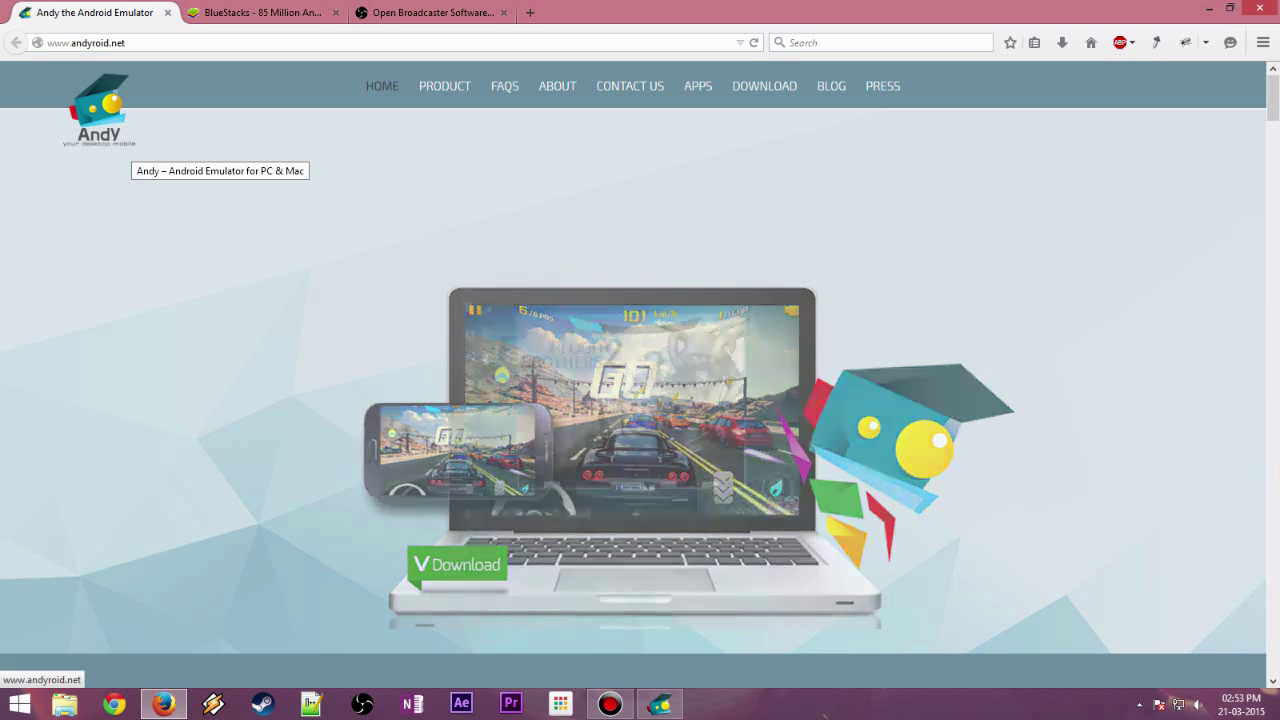
click(260, 12)
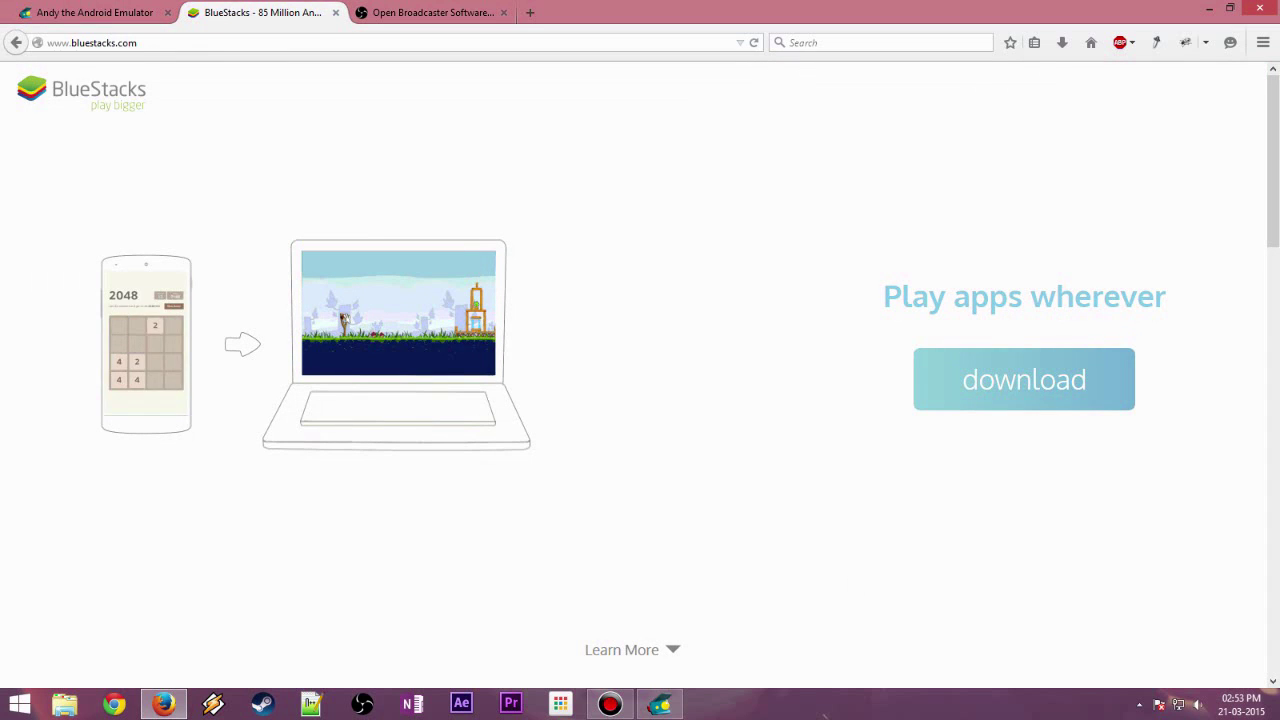
click(95, 12)
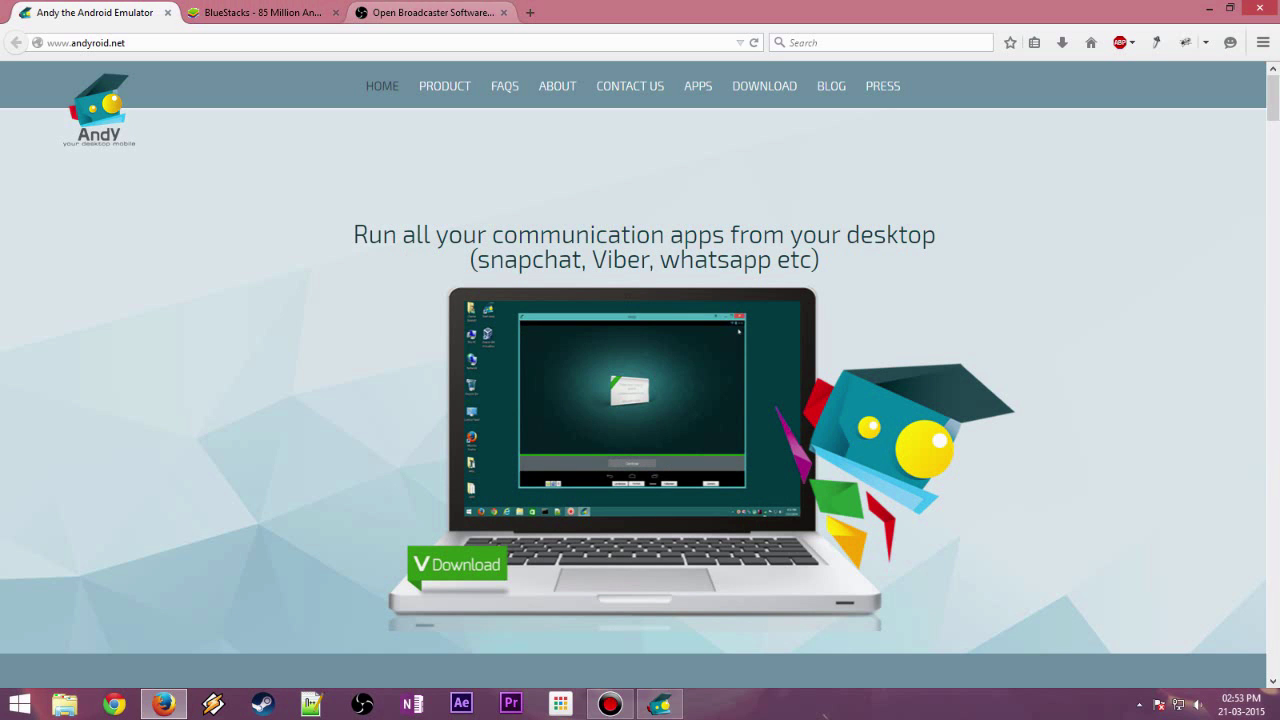
click(432, 13)
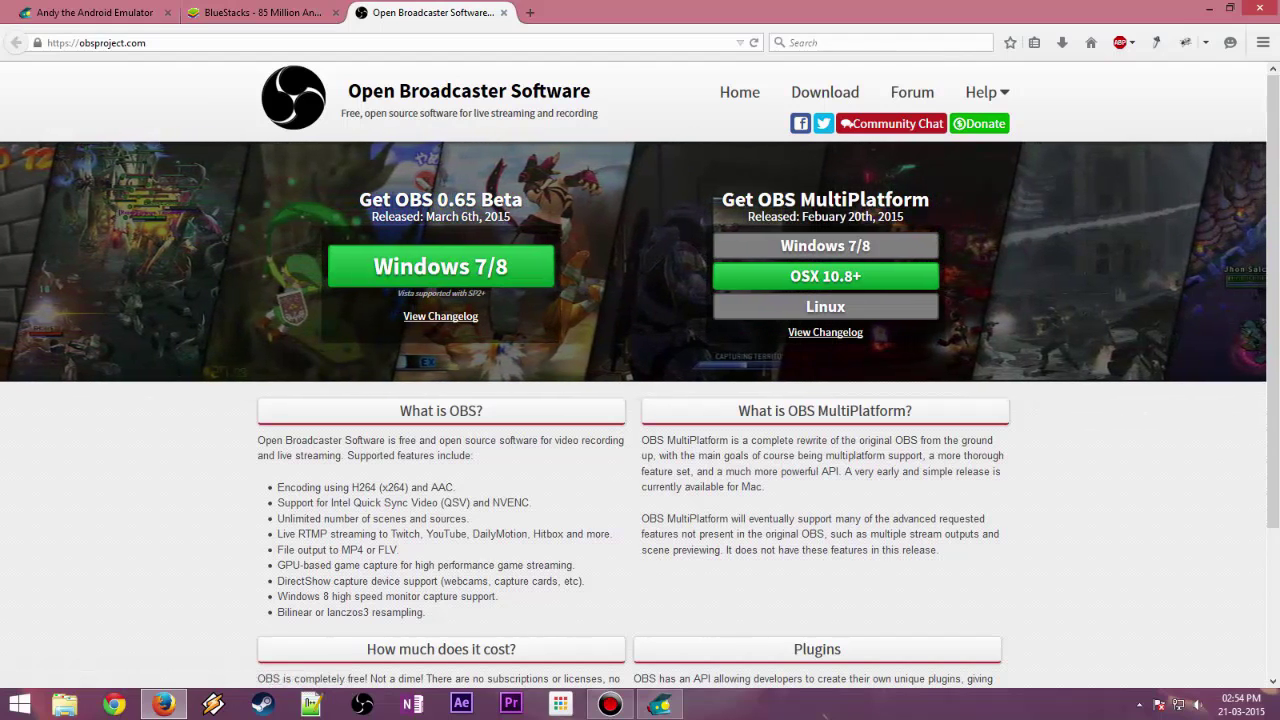
Show the desktop, launch Open Broadcaster Software and move its window toward the middle of the screen
key(super+d)
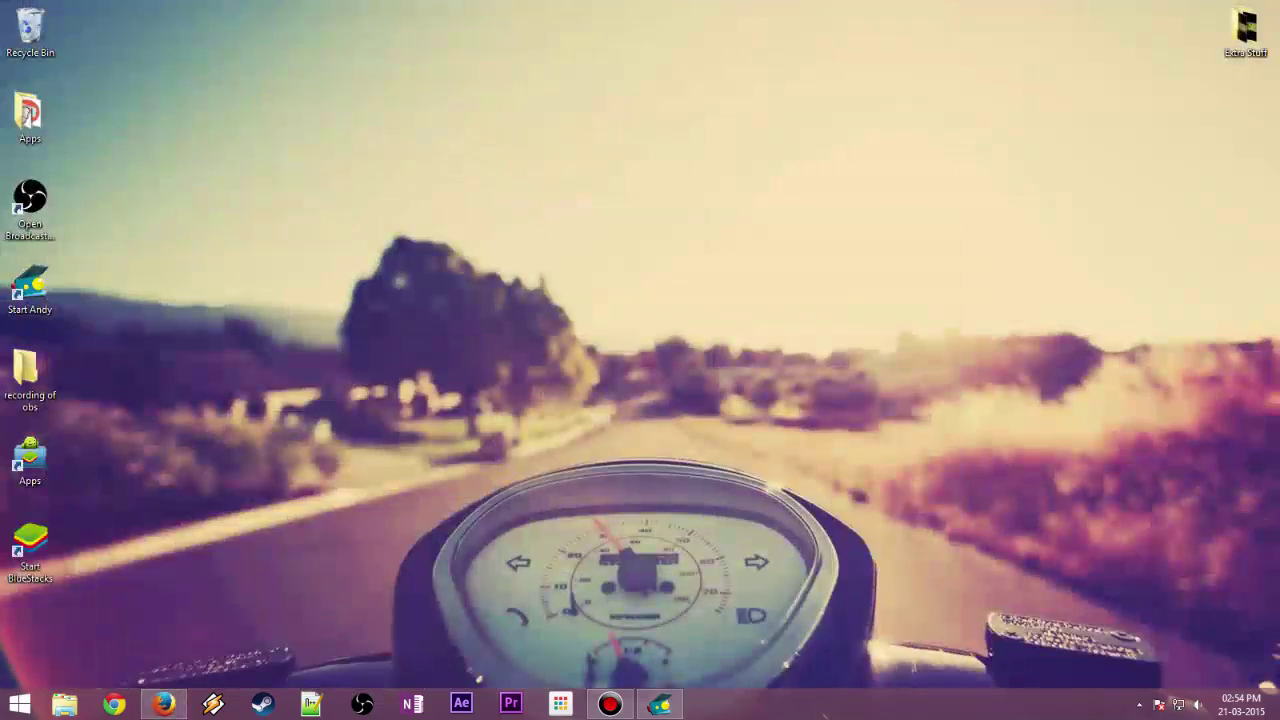
click(362, 704)
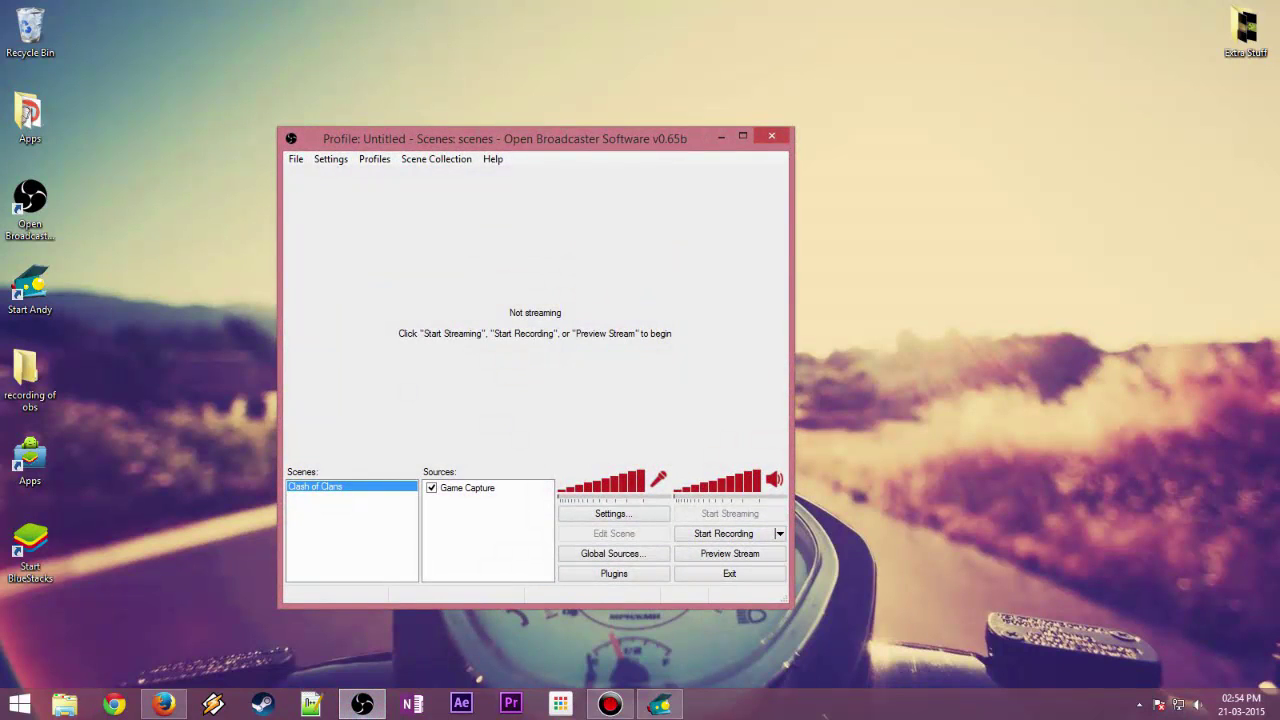
drag(535, 138, 645, 128)
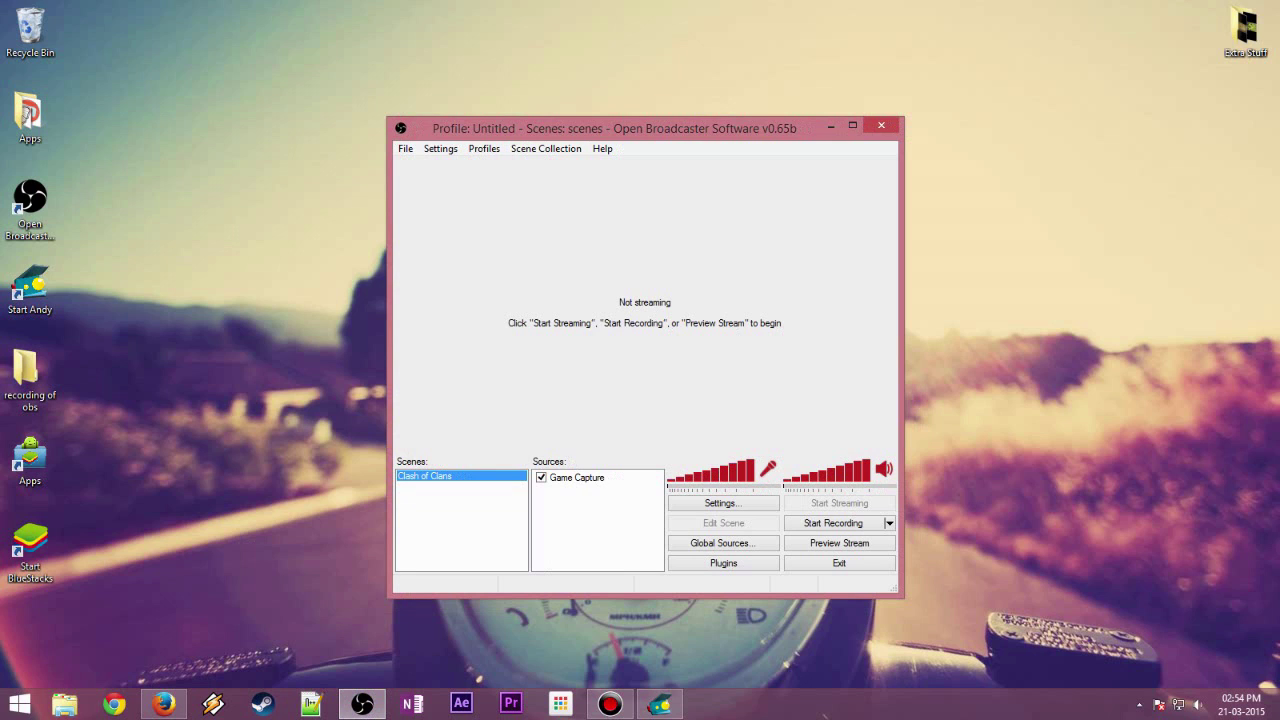
right_click(126, 66)
click(150, 111)
right_click(142, 62)
click(160, 107)
right_click(142, 82)
click(164, 126)
right_click(153, 73)
right_click(152, 72)
click(190, 118)
right_click(146, 78)
click(190, 124)
right_click(150, 74)
click(190, 120)
right_click(148, 76)
click(190, 122)
drag(620, 128, 743, 128)
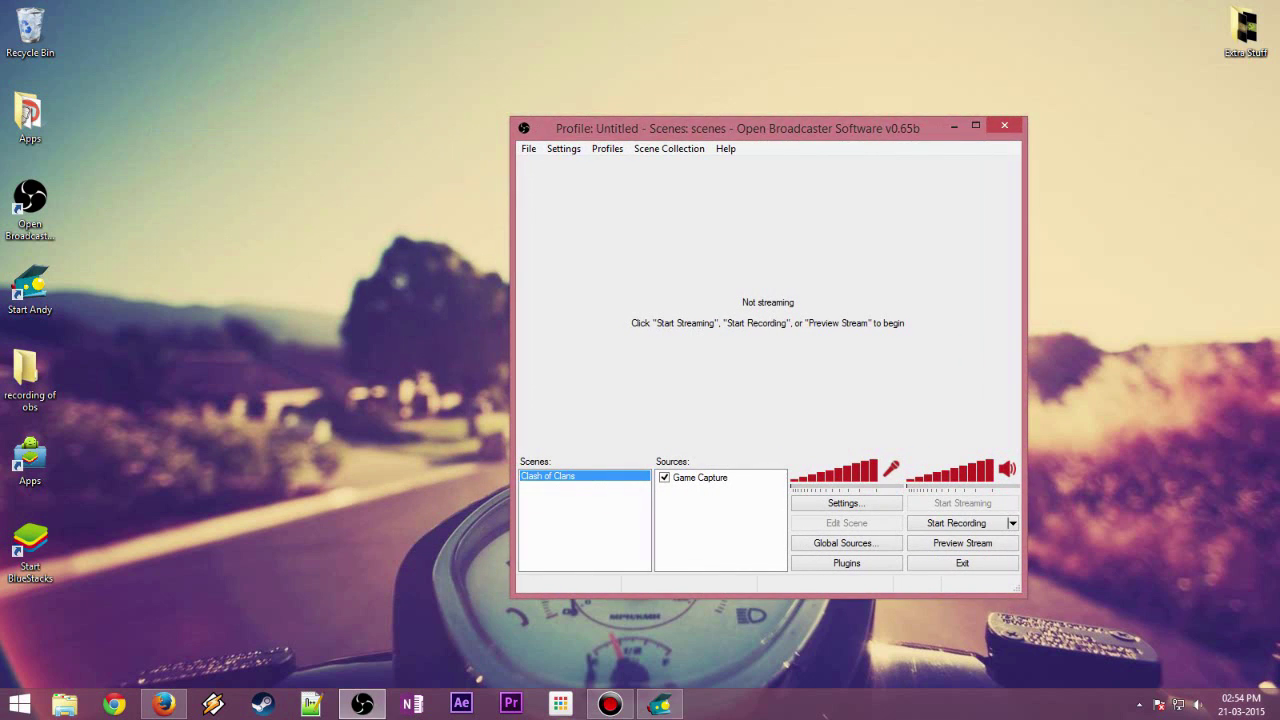
right_click(151, 66)
click(190, 110)
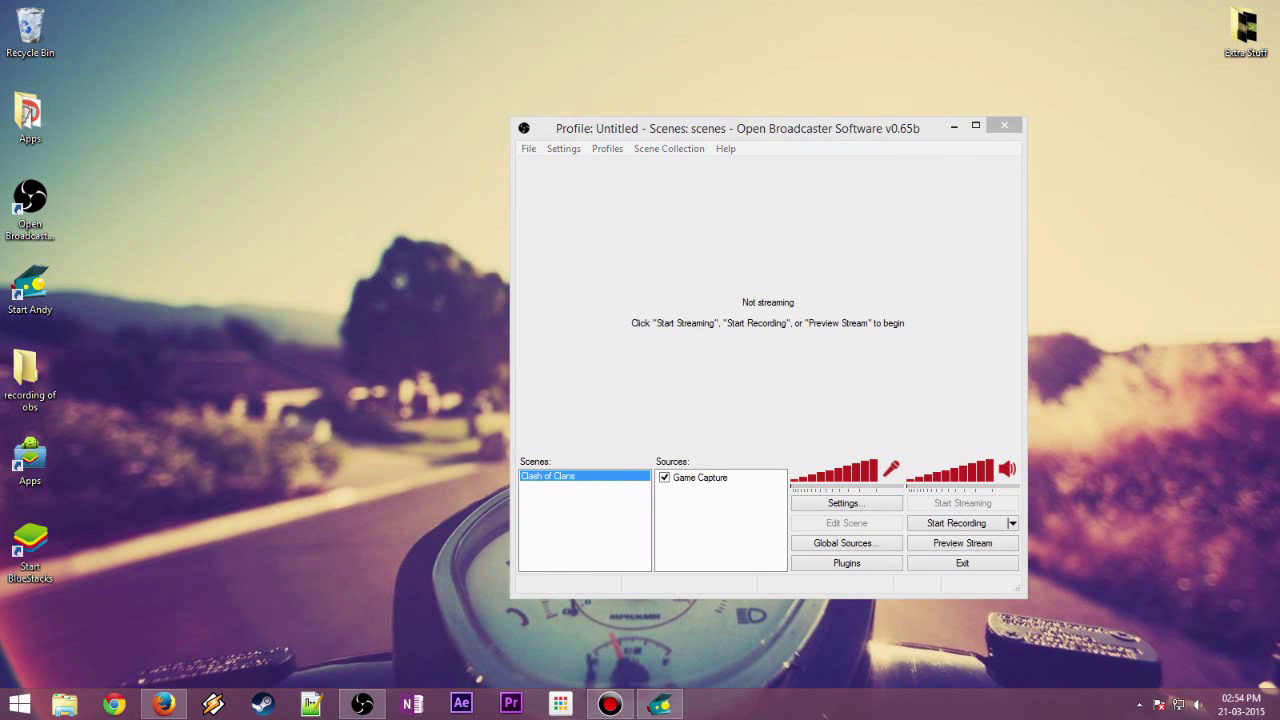
Bring up the running Andy emulator to view its home screen, minimize it and reposition the Open Broadcaster Software window
click(660, 704)
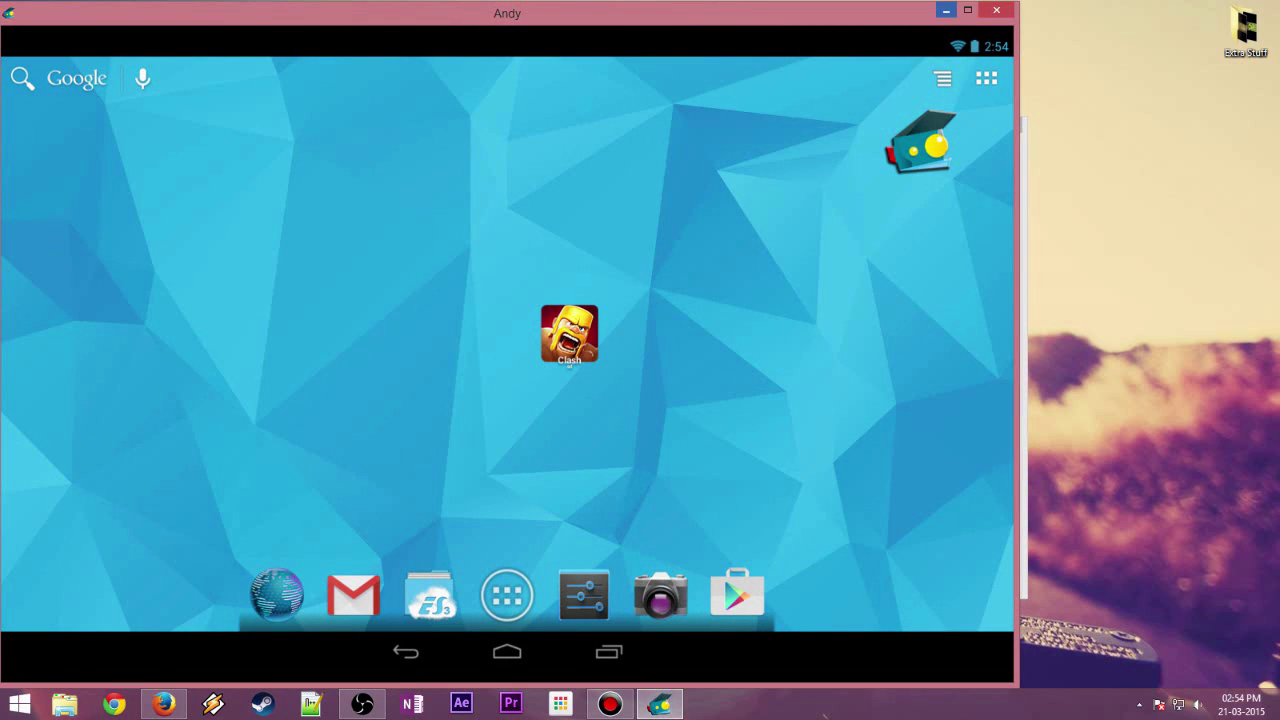
click(946, 10)
drag(738, 129, 603, 143)
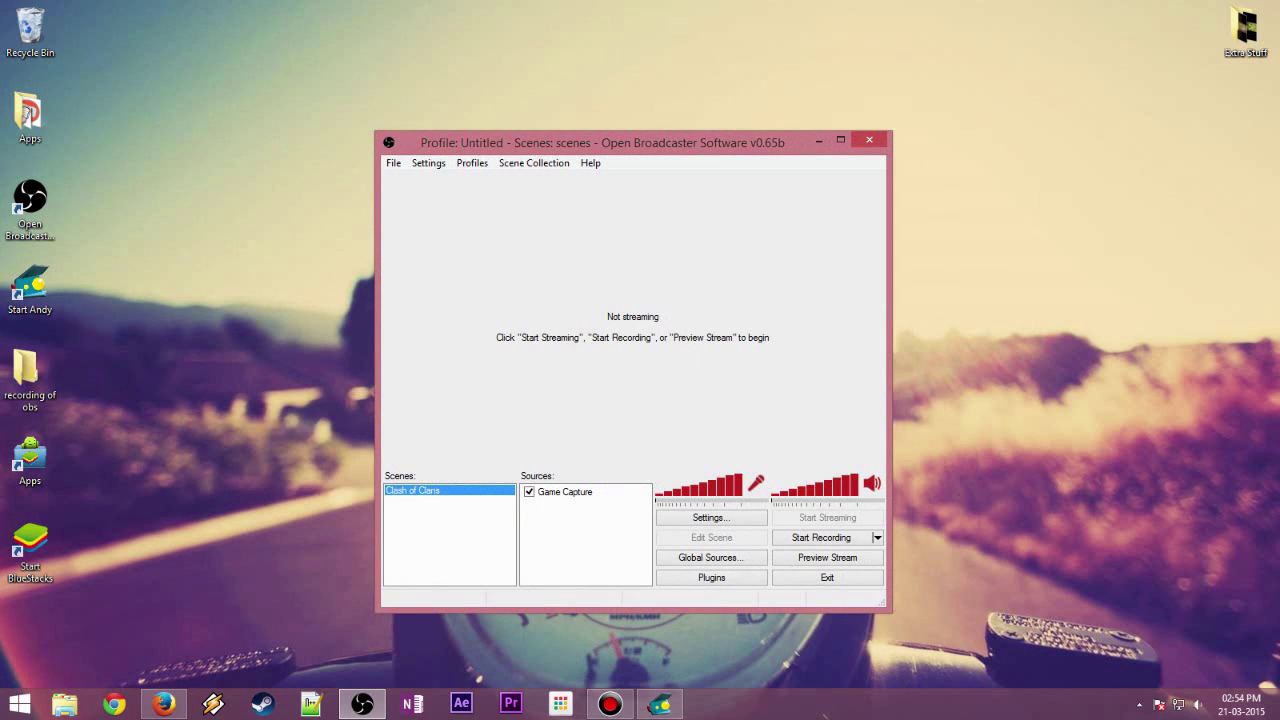
Remove the existing Clash of Clans scene and confirm its deletion
right_click(418, 490)
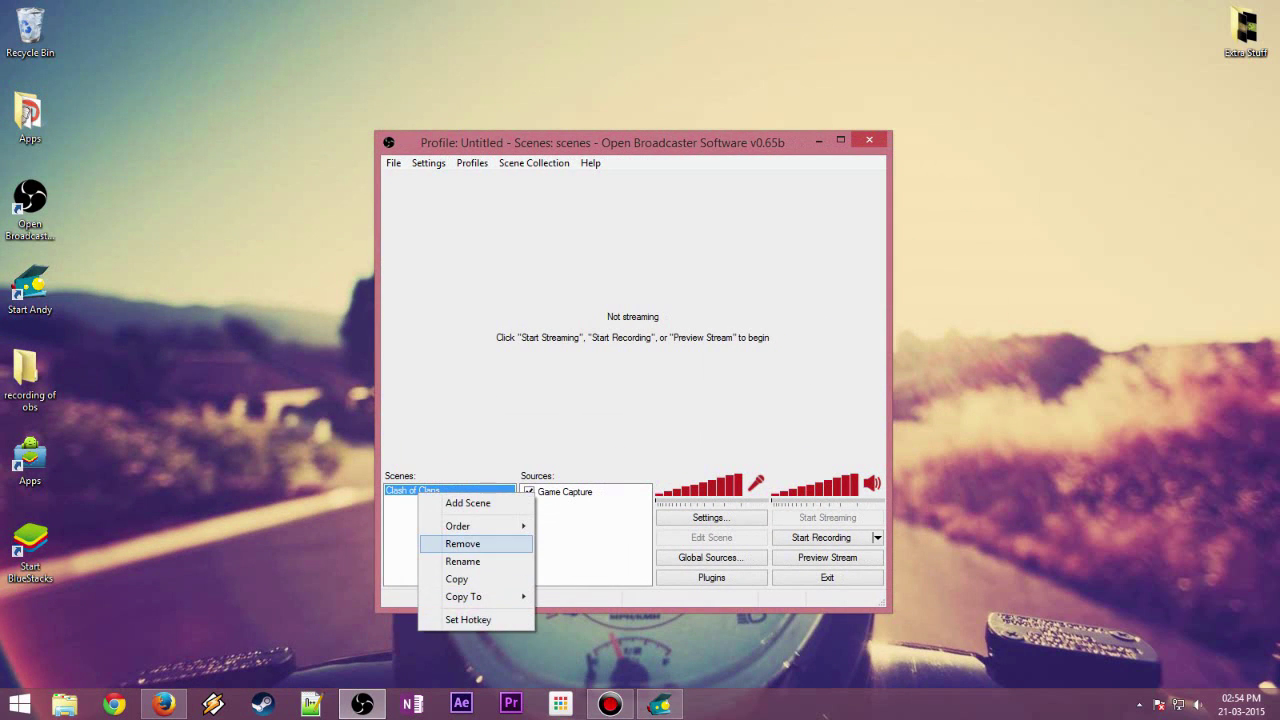
click(460, 544)
key(Return)
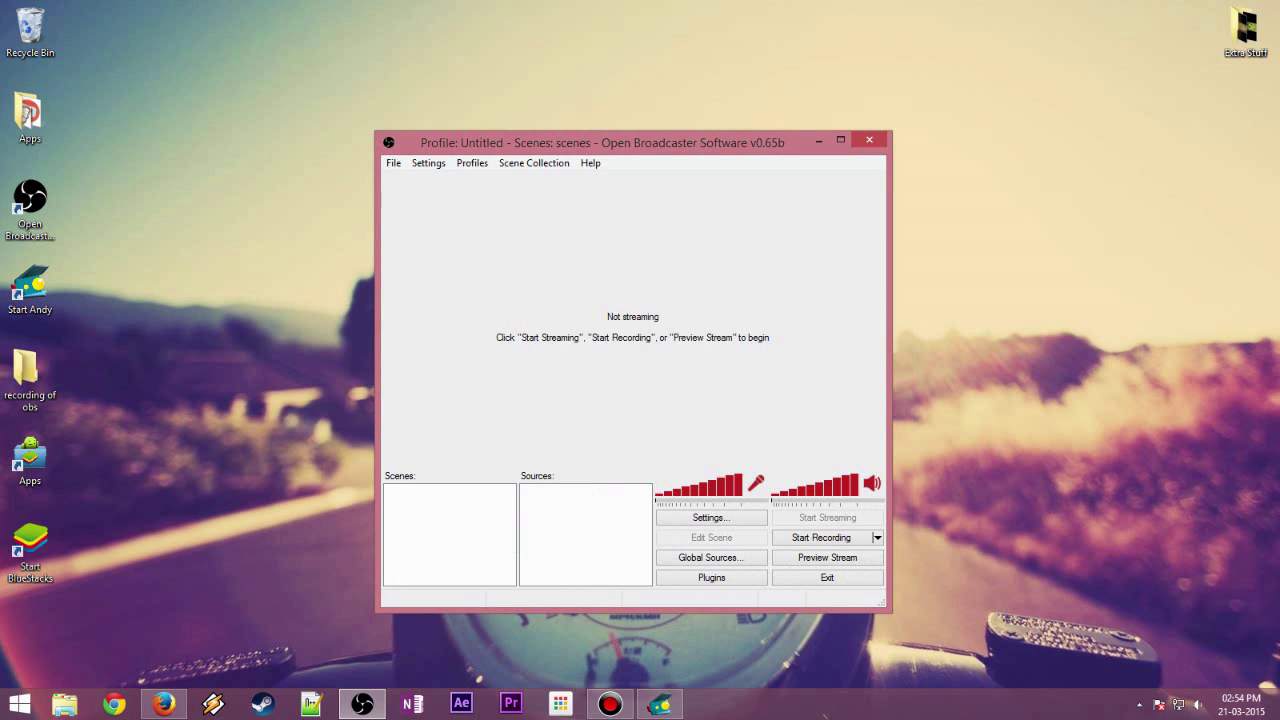
drag(603, 143, 576, 125)
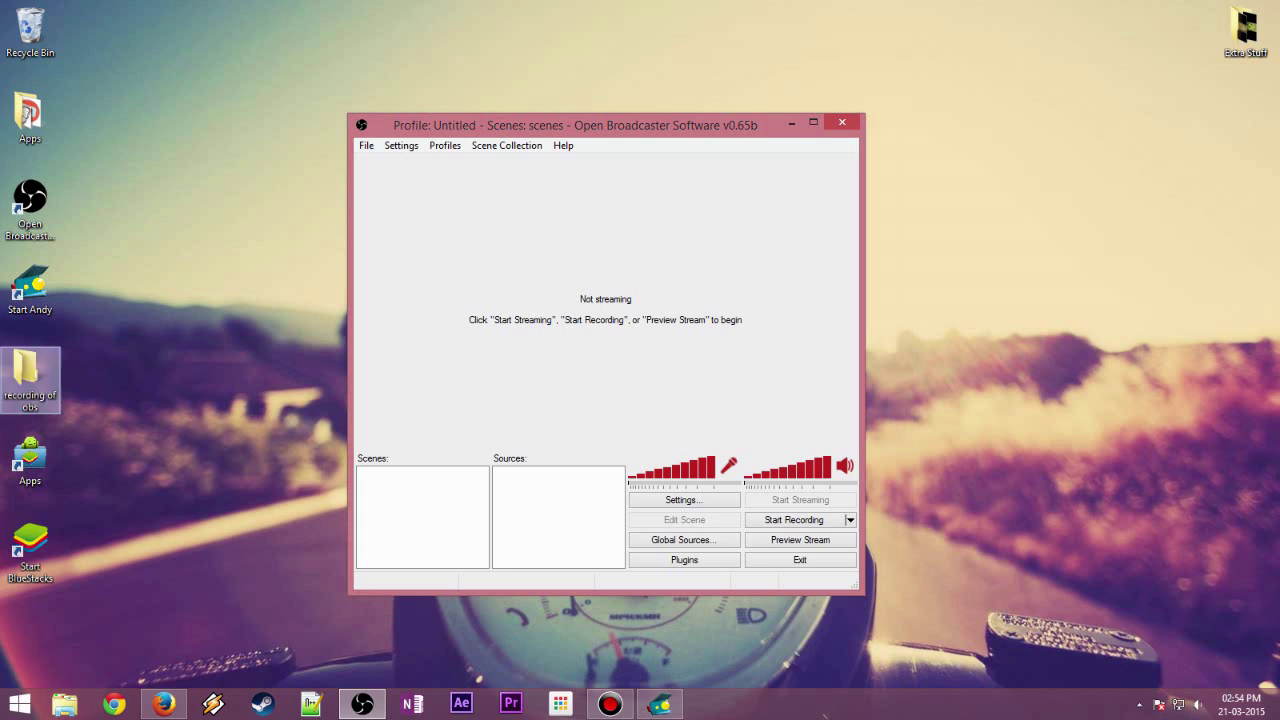
right_click(382, 487)
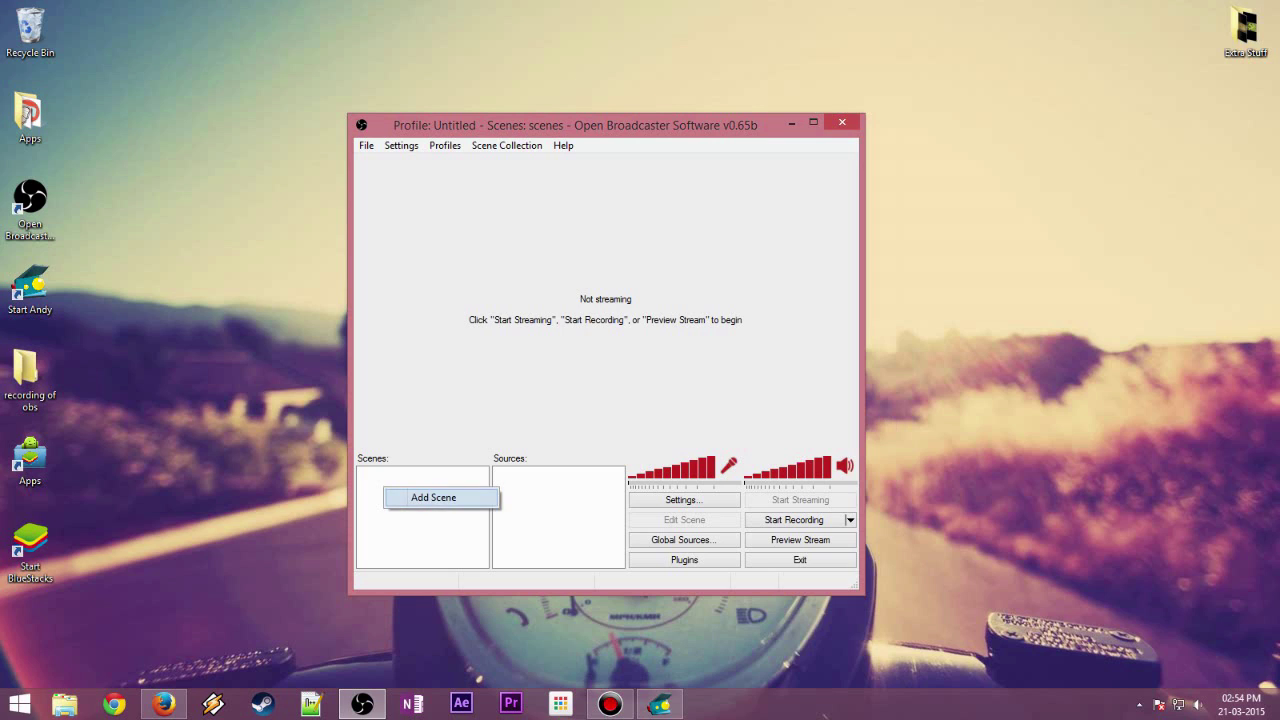
key(Escape)
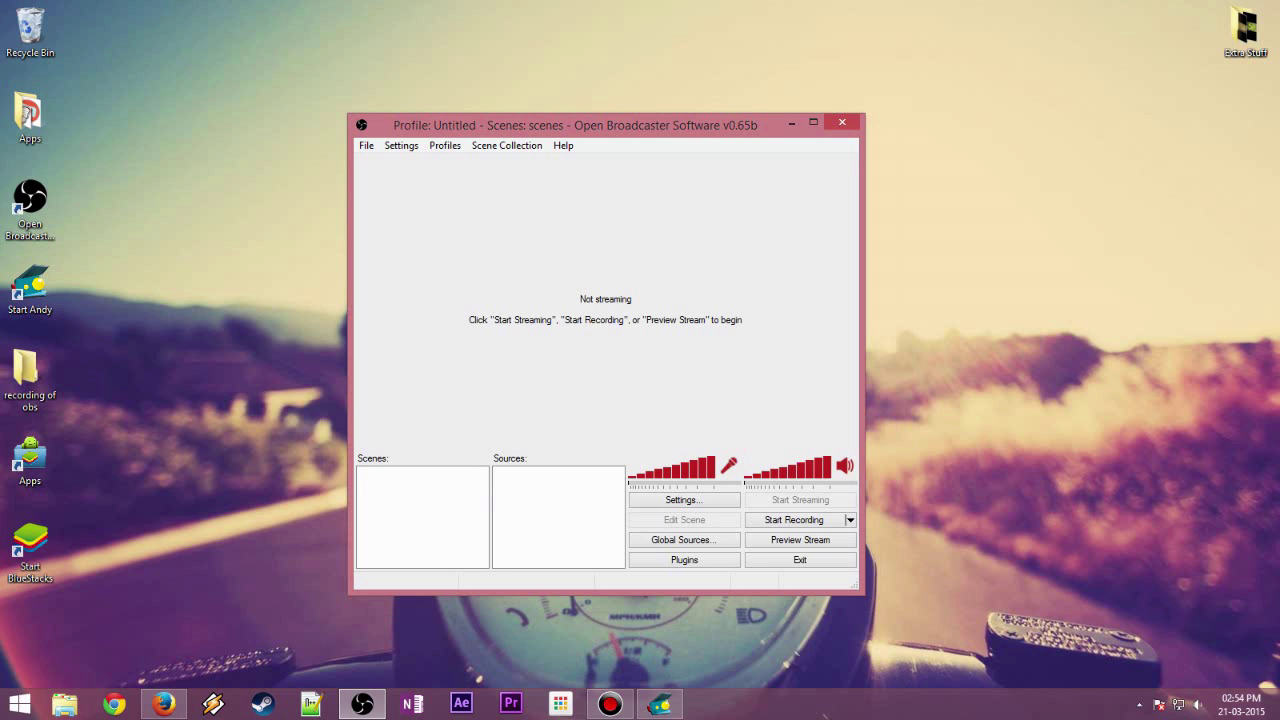
right_click(383, 484)
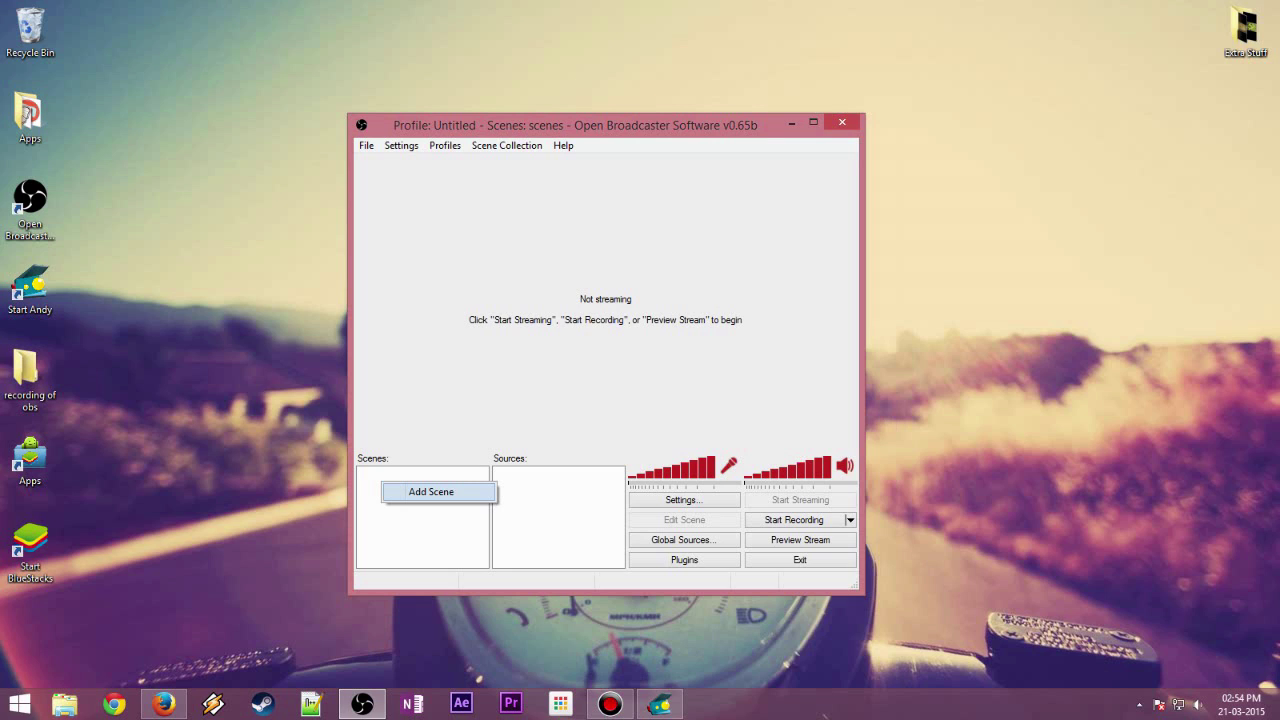
key(Escape)
Add a new scene named Clash of Clans
right_click(368, 491)
click(417, 499)
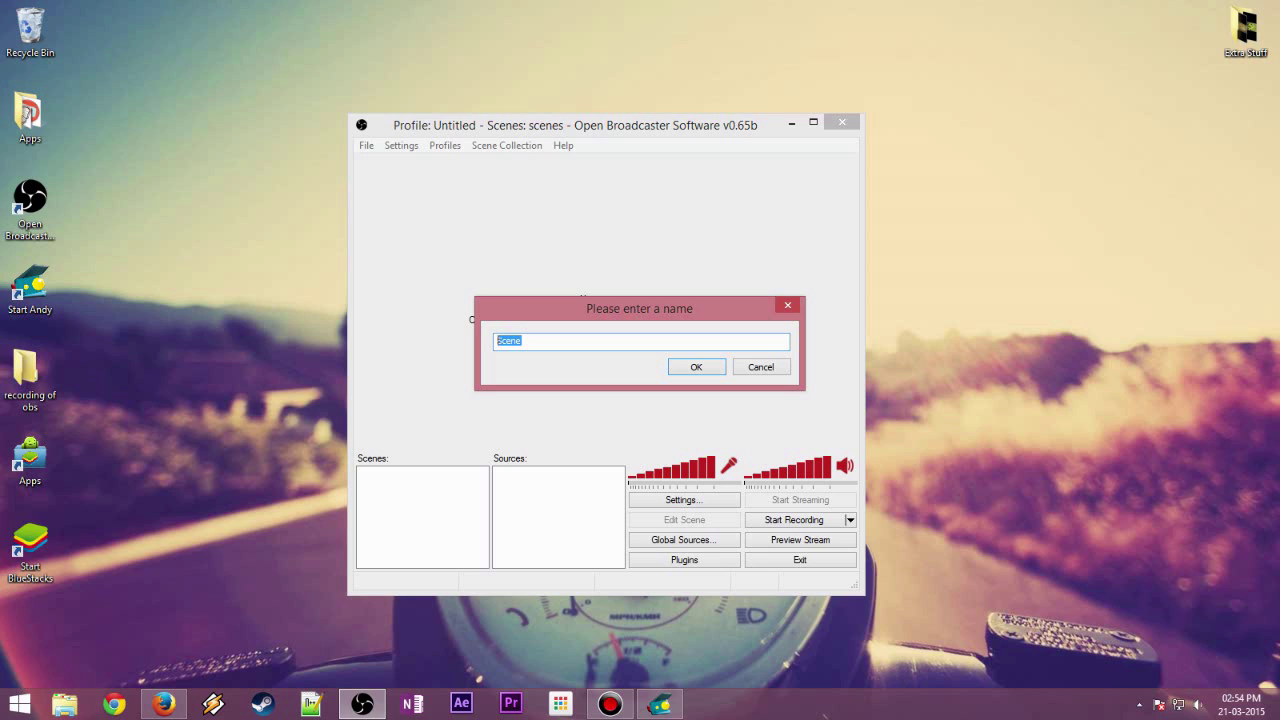
text(Clash of Clans)
key(Return)
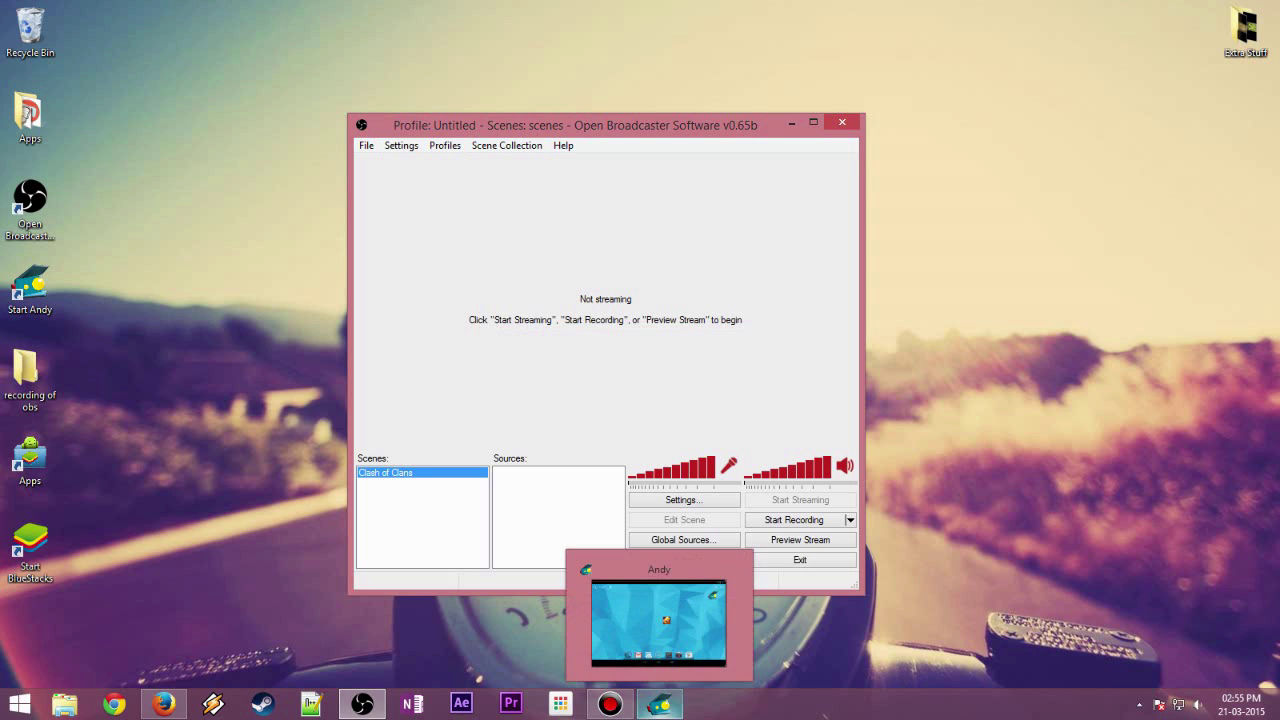
Add a Game Capture source under its default name to the scene and choose Andy as the captured application
right_click(517, 487)
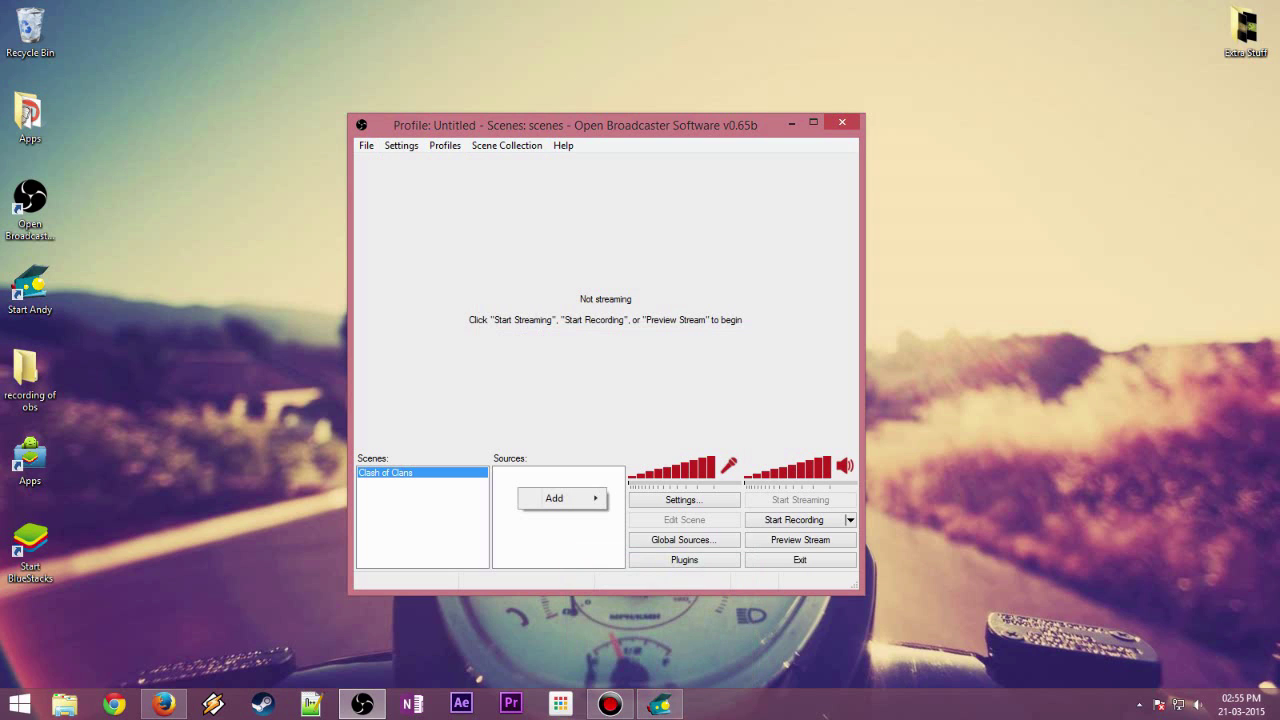
mouse_move(556, 498)
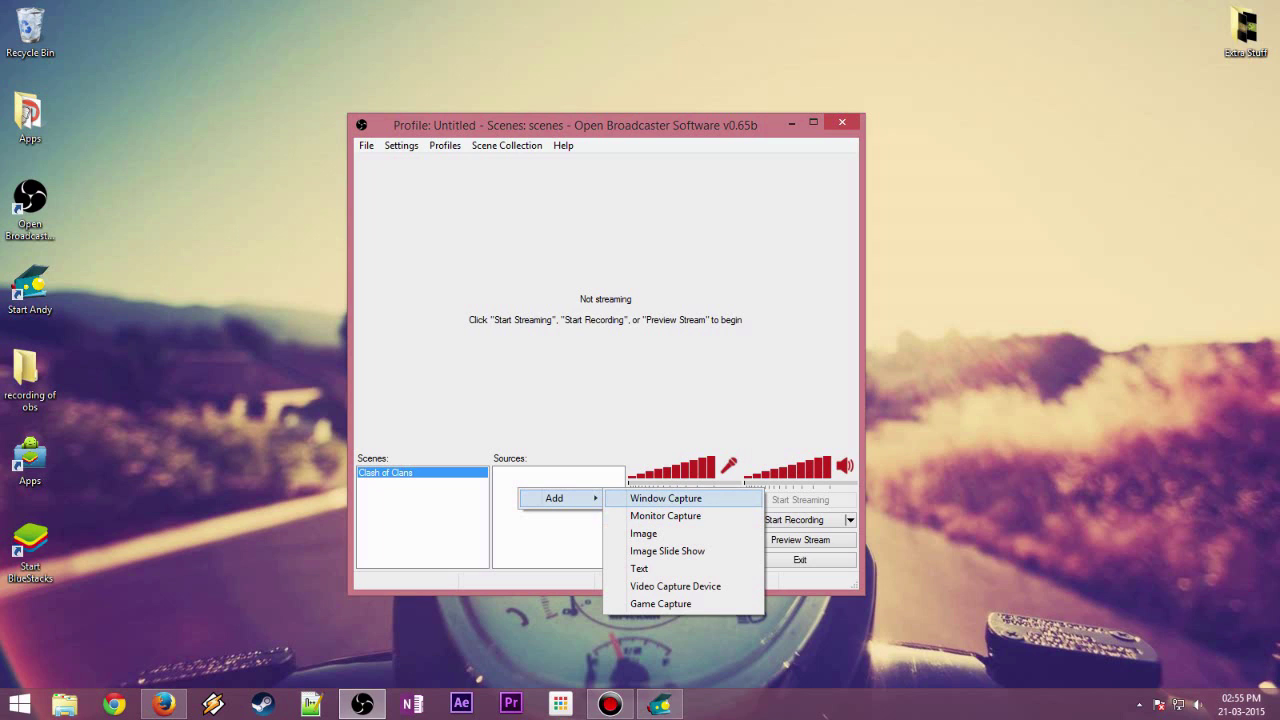
click(660, 604)
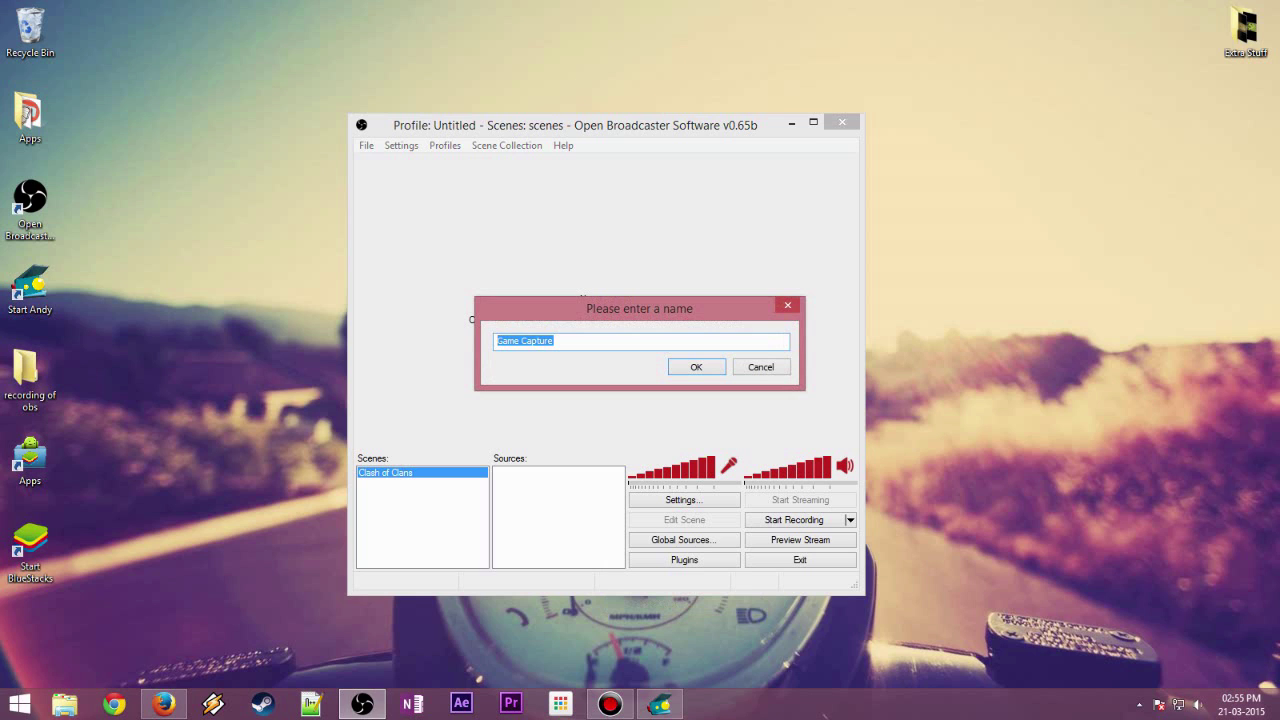
click(696, 366)
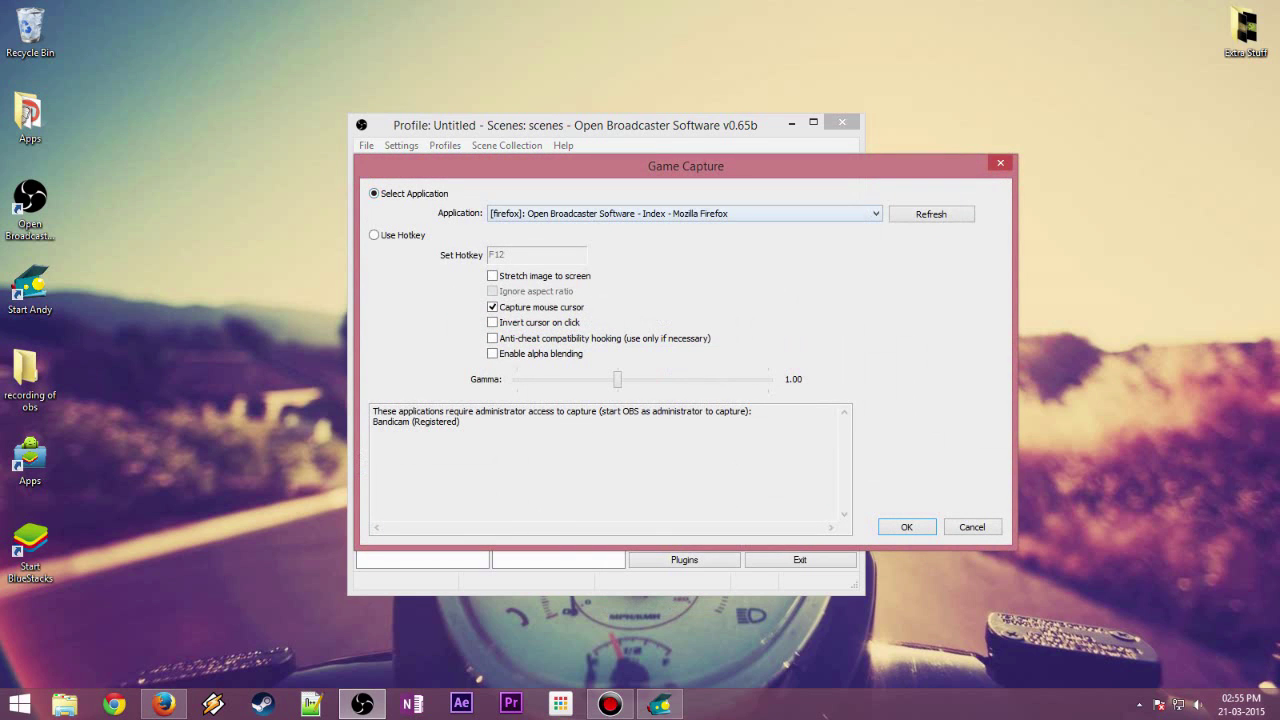
click(685, 214)
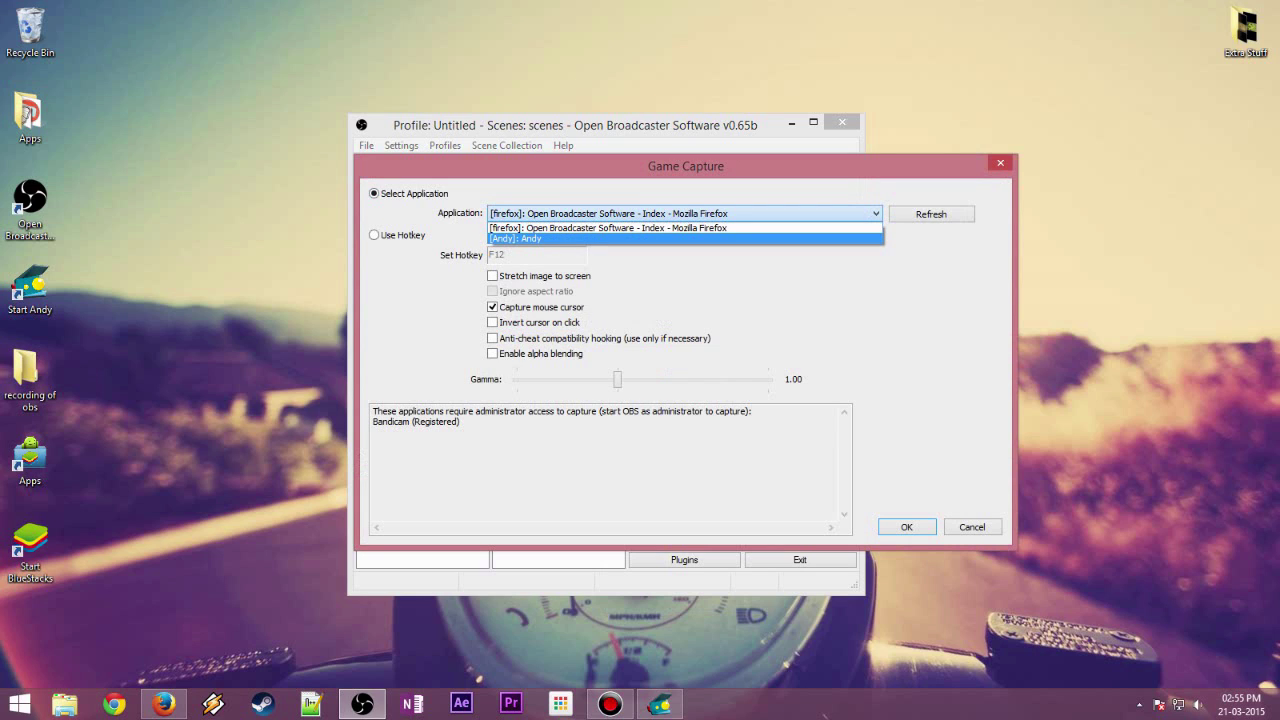
key(Return)
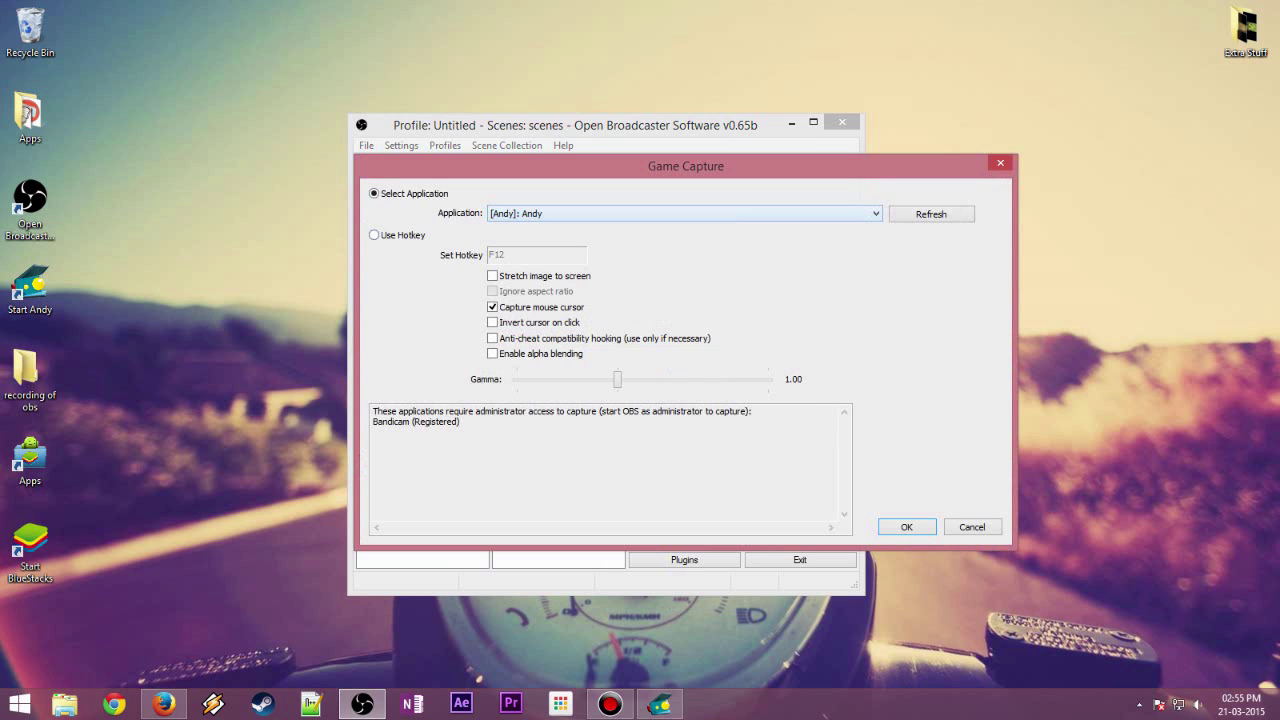
Keep Andy as the captured application, turn off mouse cursor capture and save the Game Capture source
drag(686, 166, 605, 182)
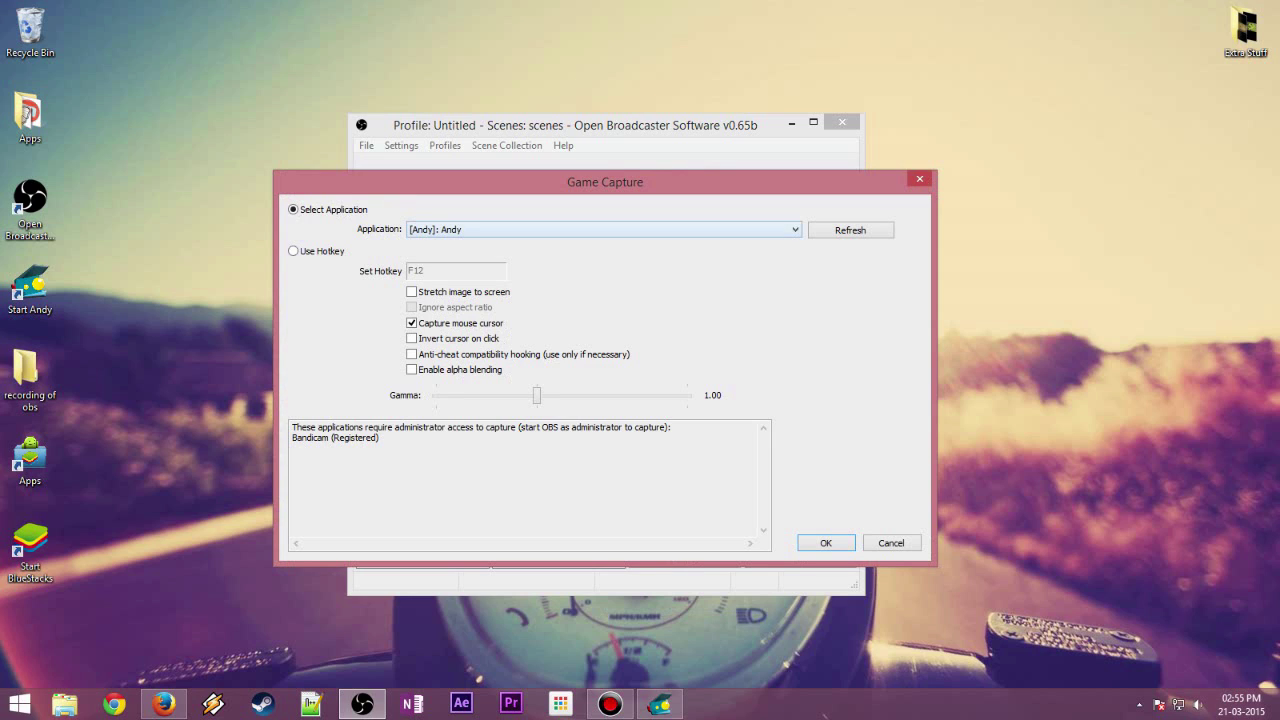
click(604, 230)
key(Return)
key(alt+Down)
key(Return)
click(412, 323)
drag(605, 182, 602, 175)
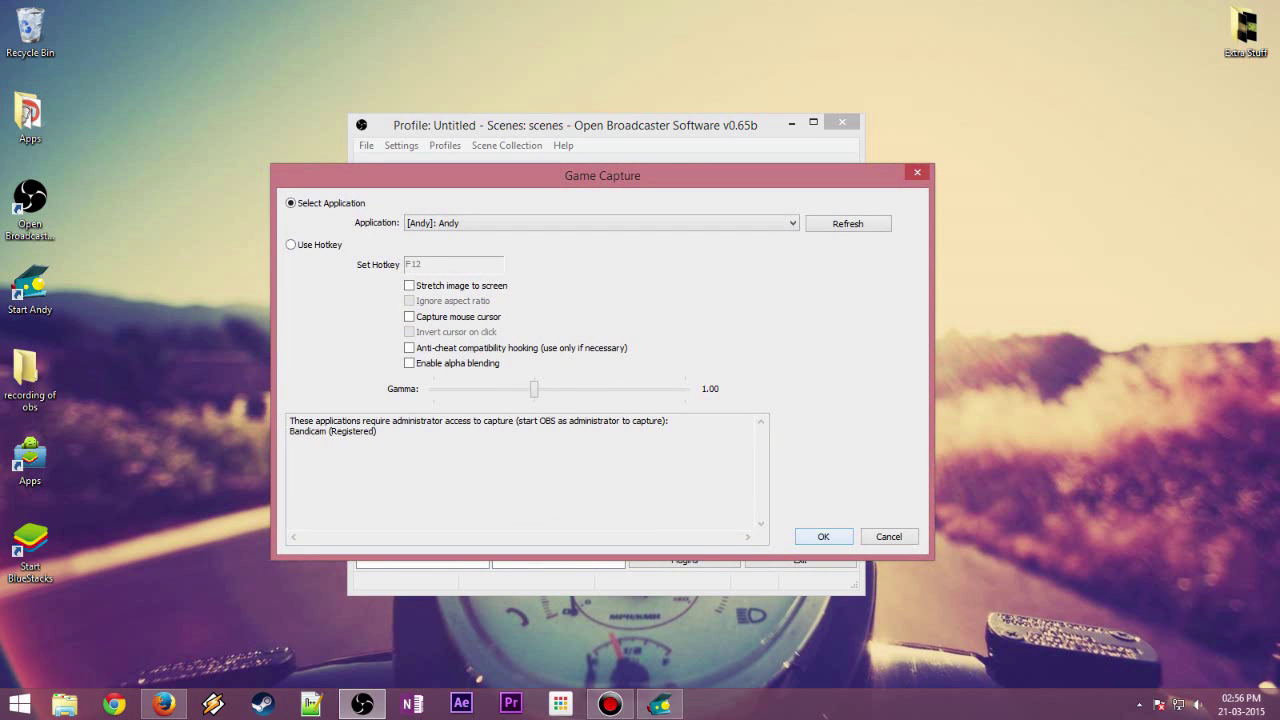
click(823, 536)
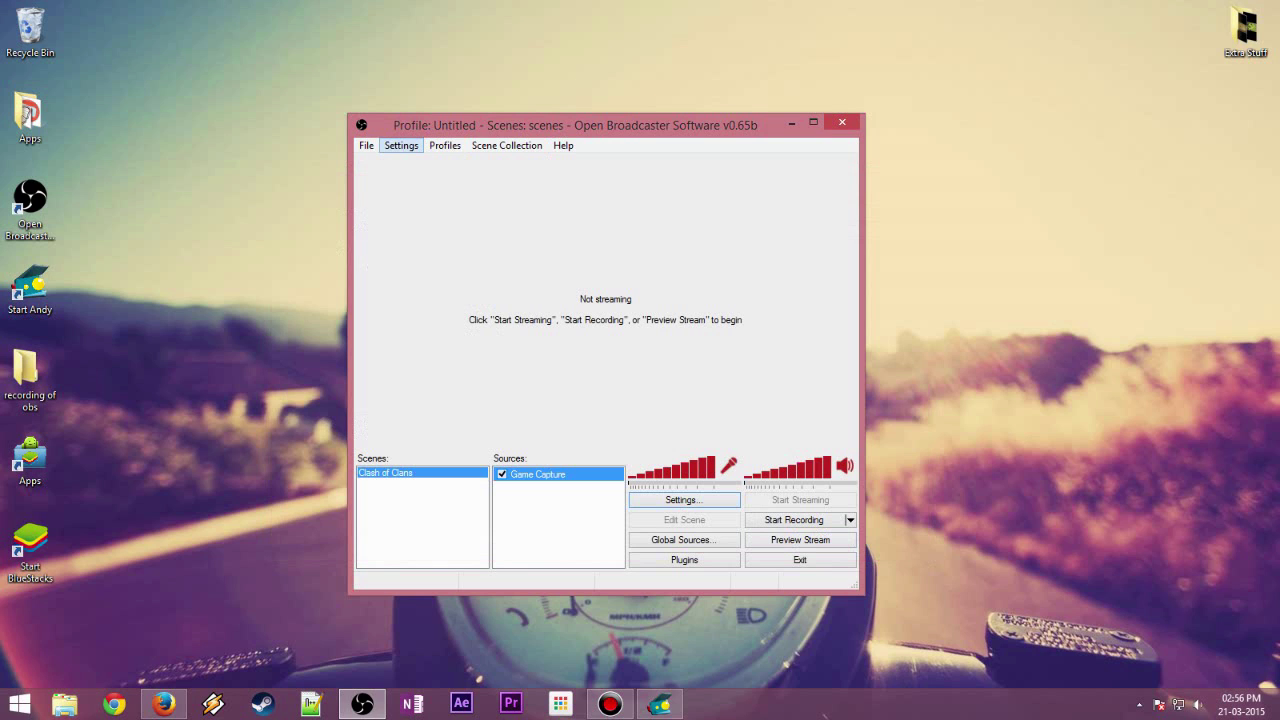
Open the encoding settings and set the video's max bitrate to 9000 kb/s
click(684, 500)
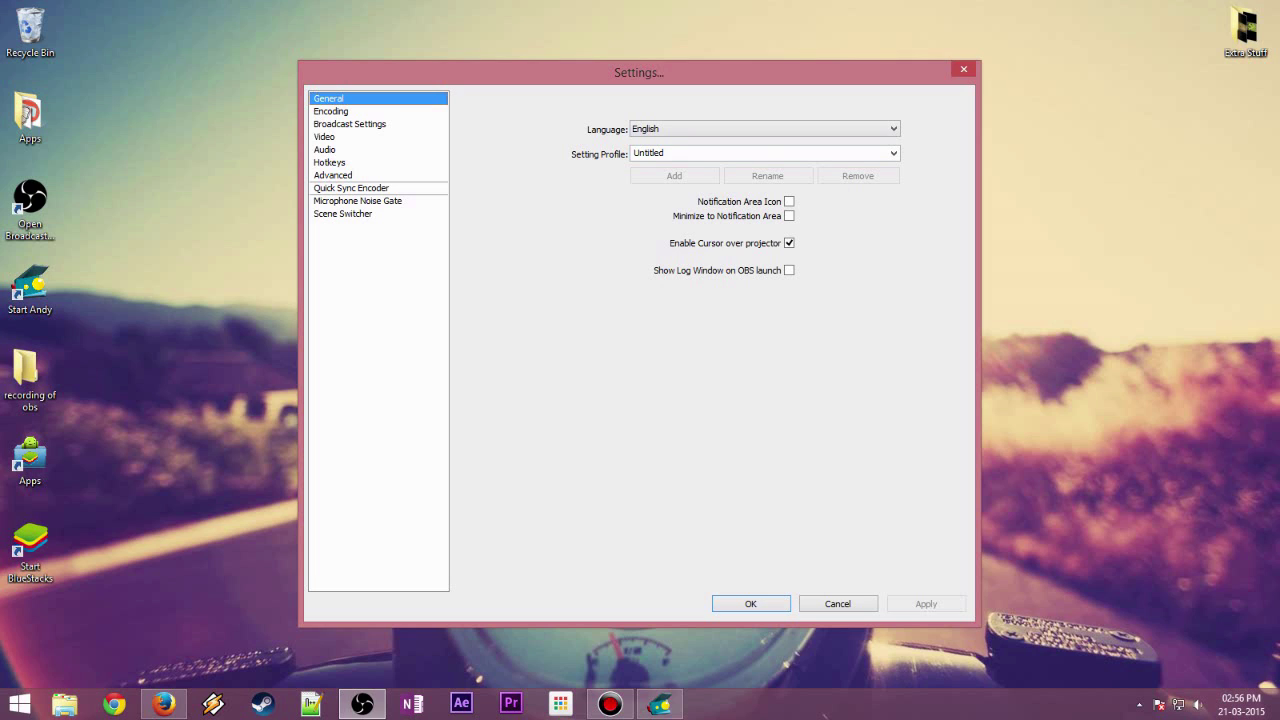
click(331, 111)
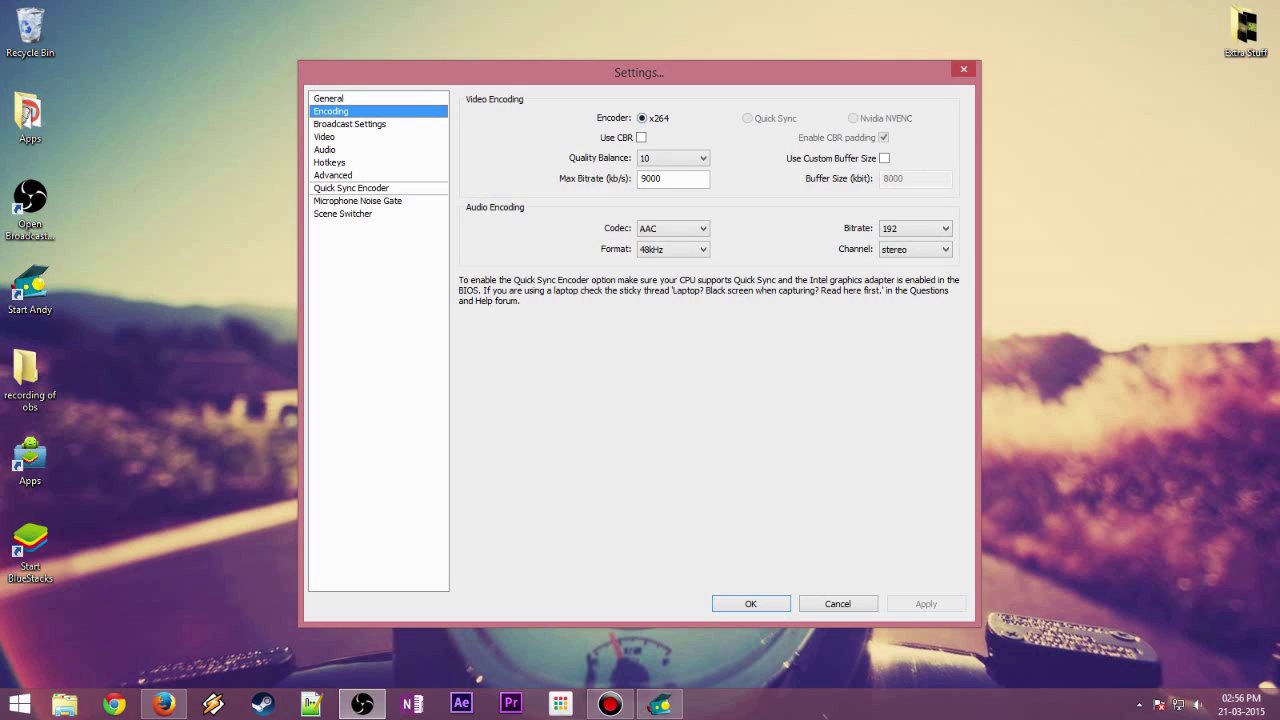
double_click(652, 179)
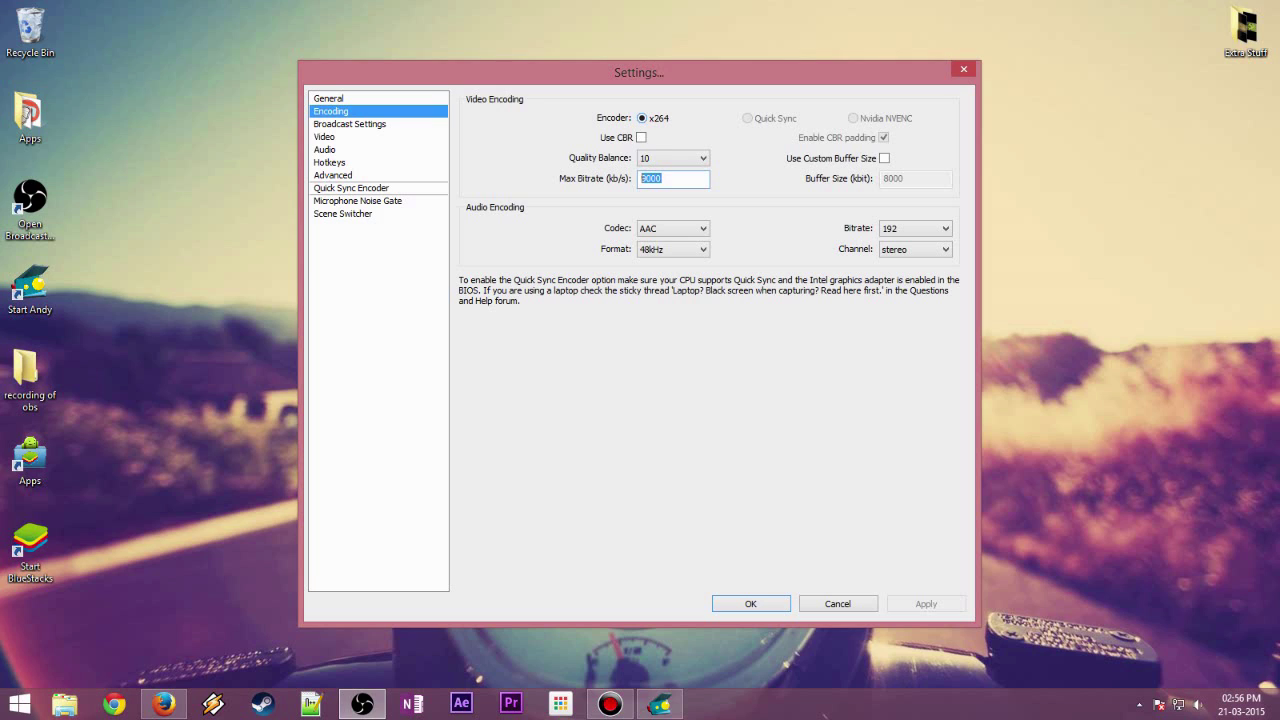
text(9000)
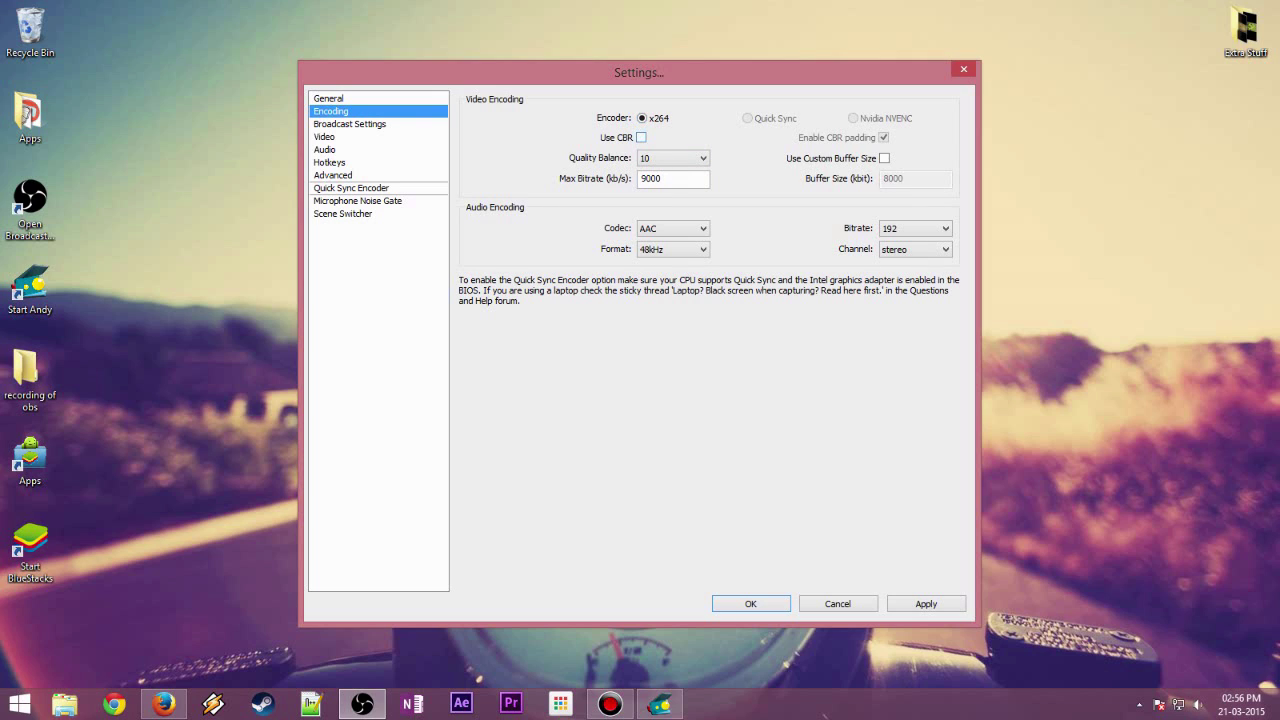
Leave CBR disabled and set the video quality balance to 10
click(641, 138)
click(641, 138)
click(674, 158)
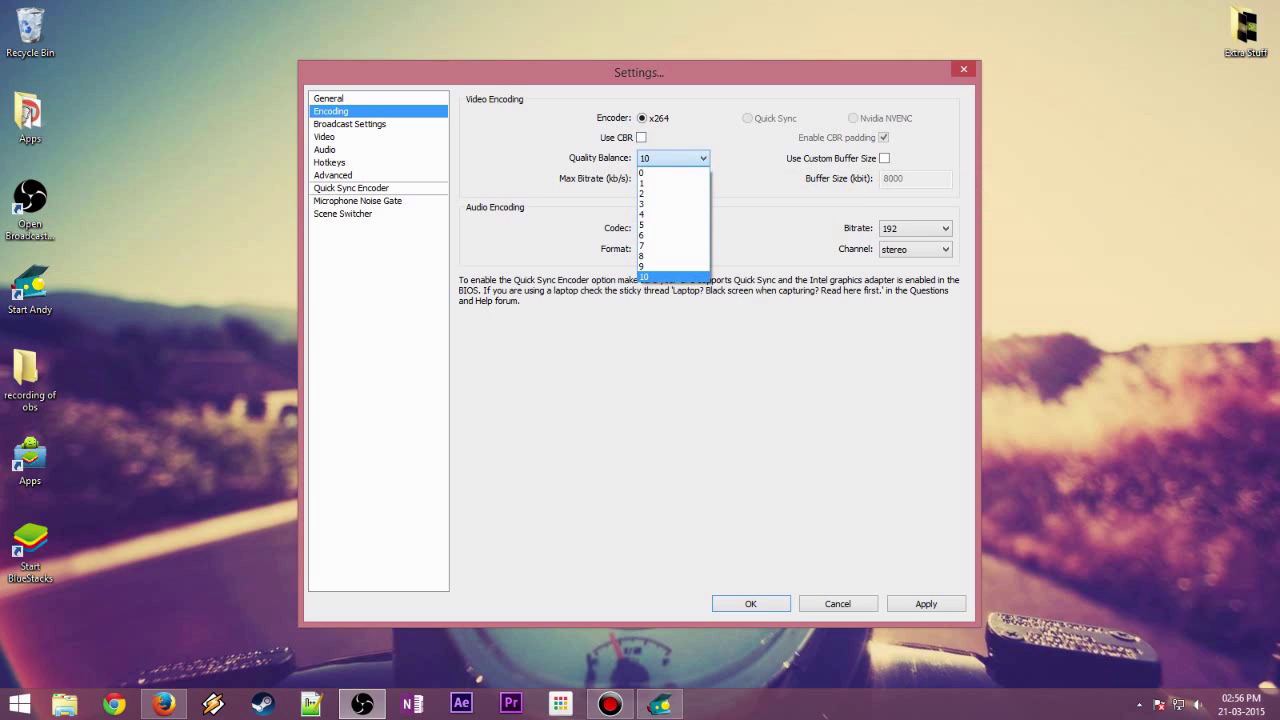
click(674, 277)
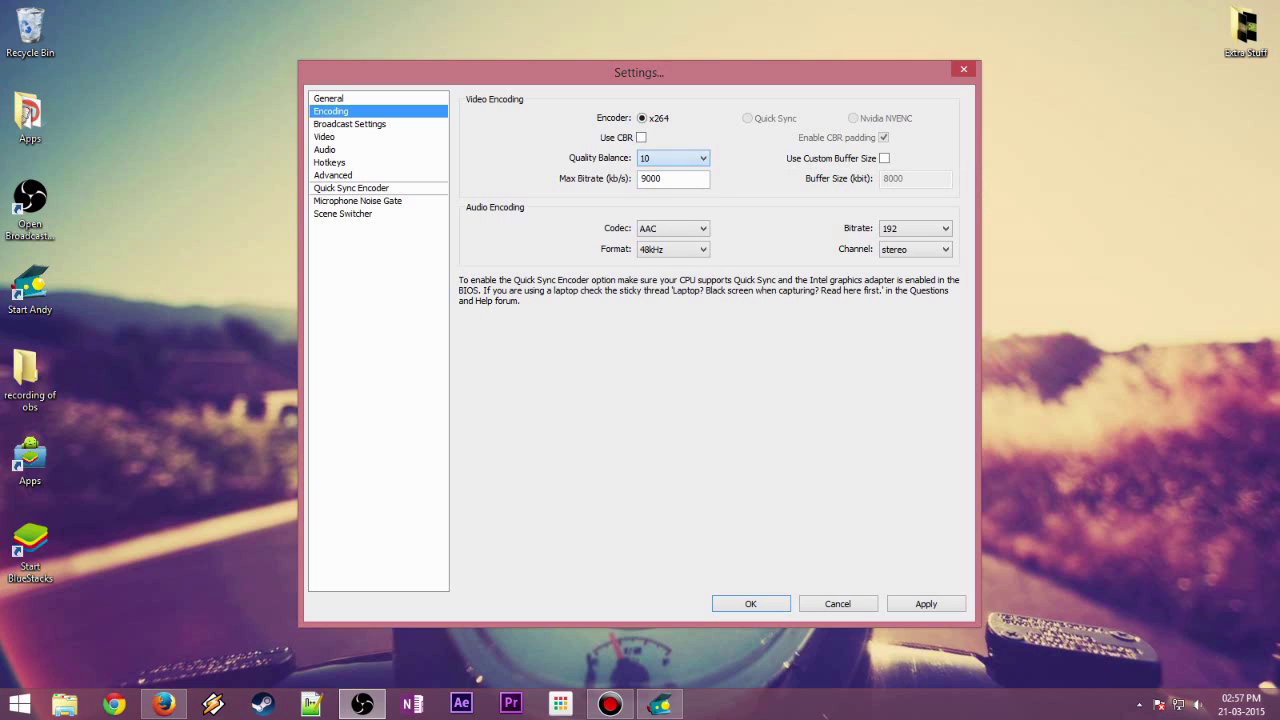
key(Tab)
click(664, 179)
Keep AAC as the audio codec, set the audio bitrate to 192 and apply the encoding settings
click(674, 229)
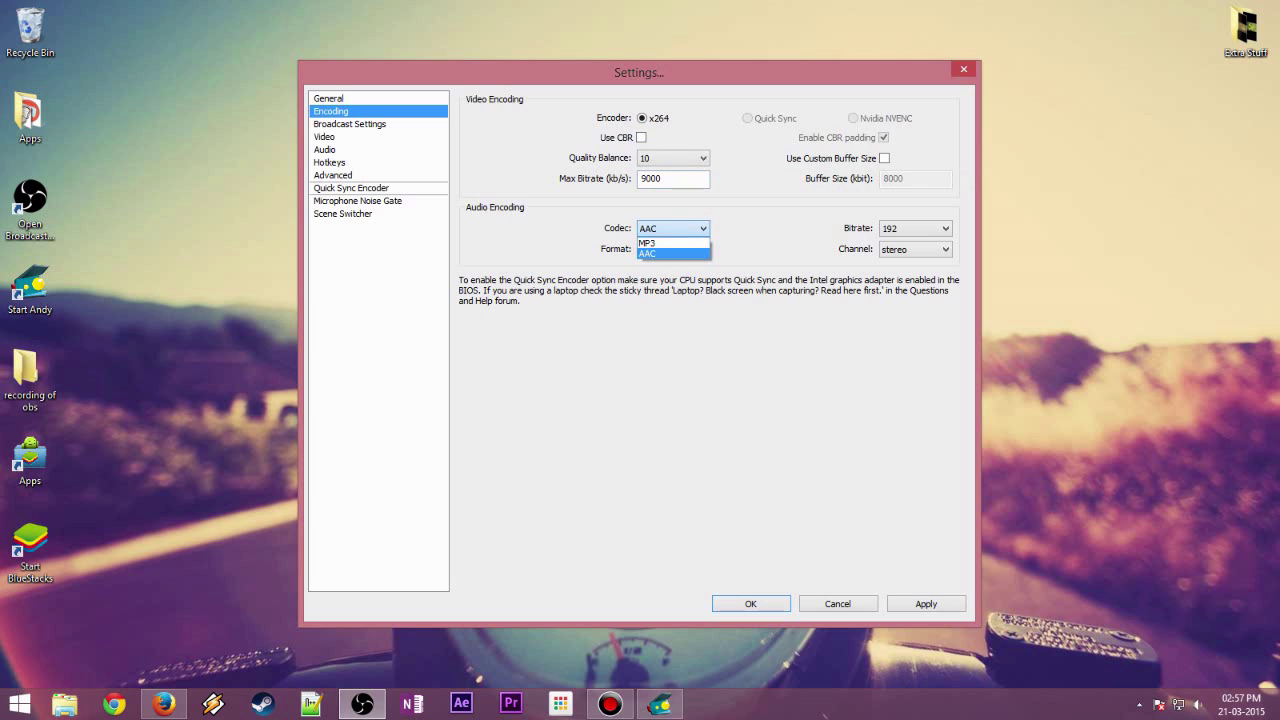
click(673, 253)
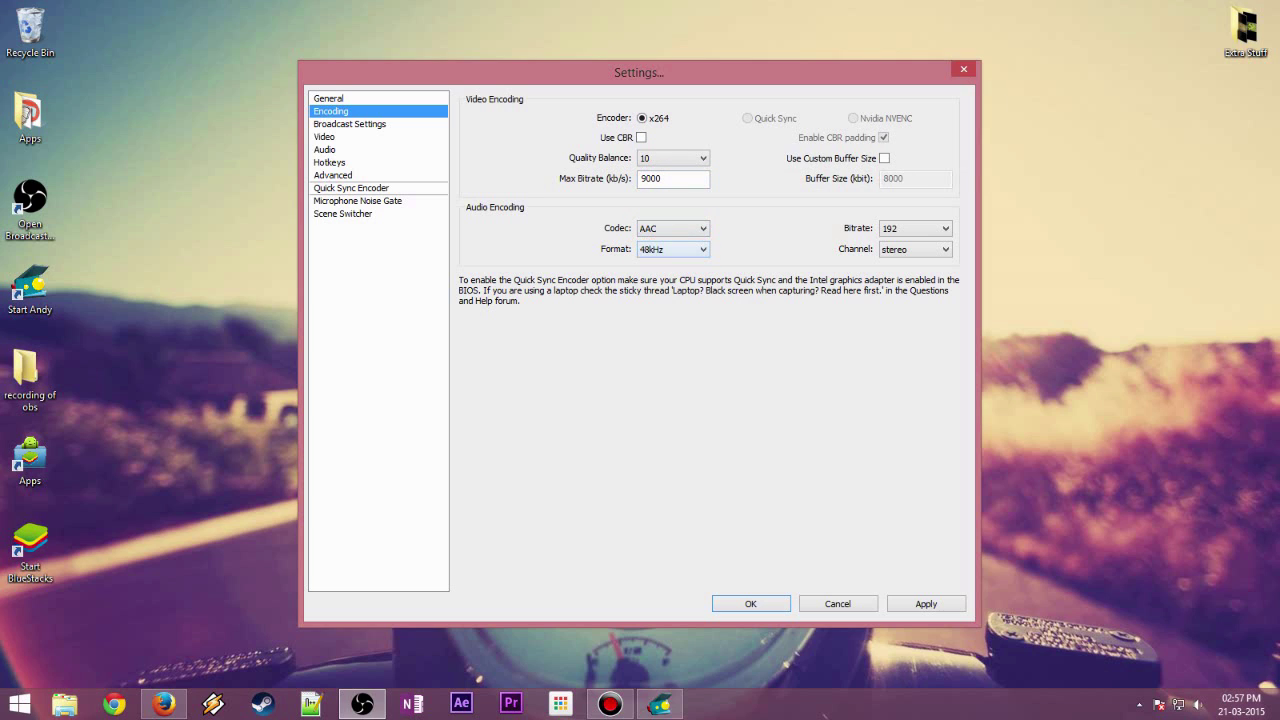
click(916, 229)
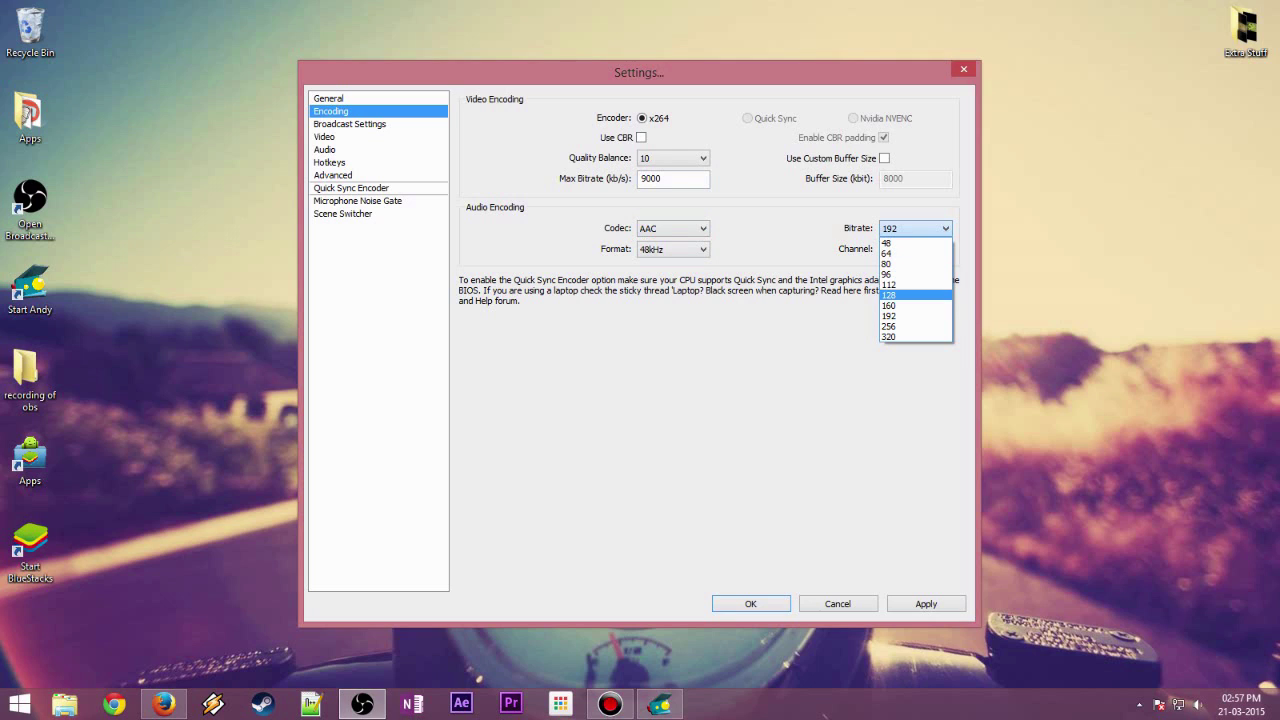
click(915, 295)
click(915, 229)
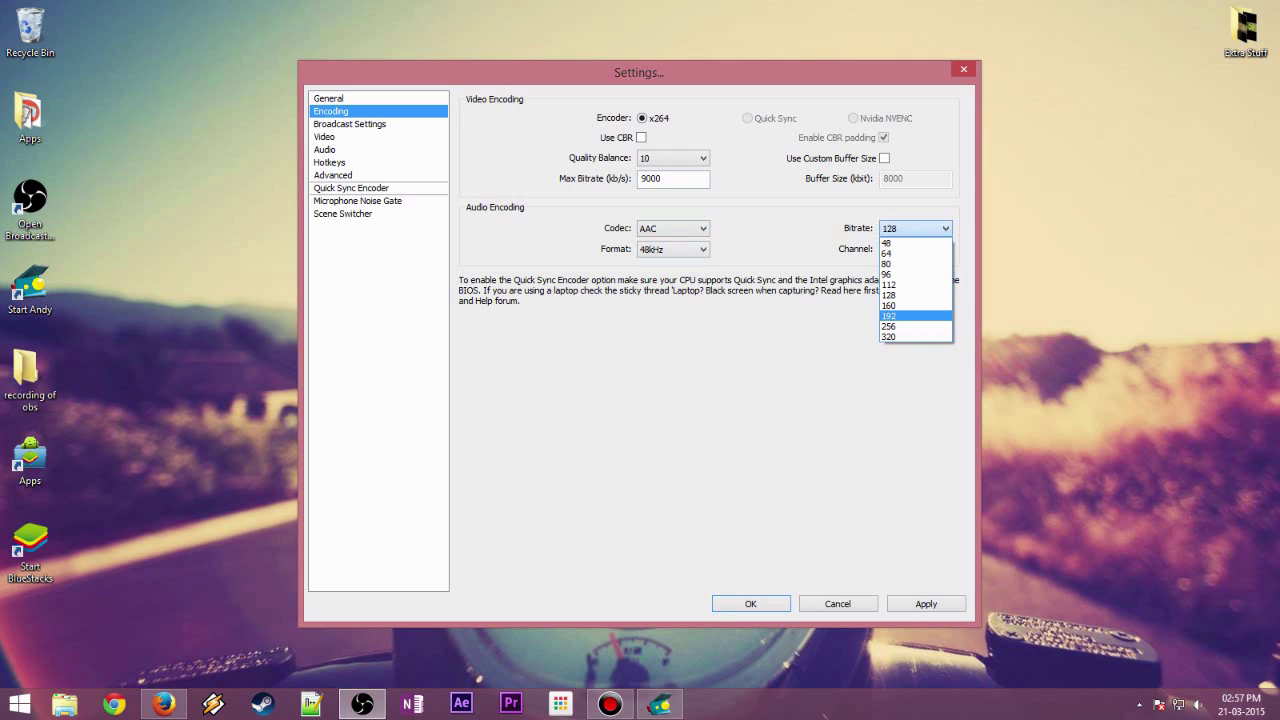
key(Return)
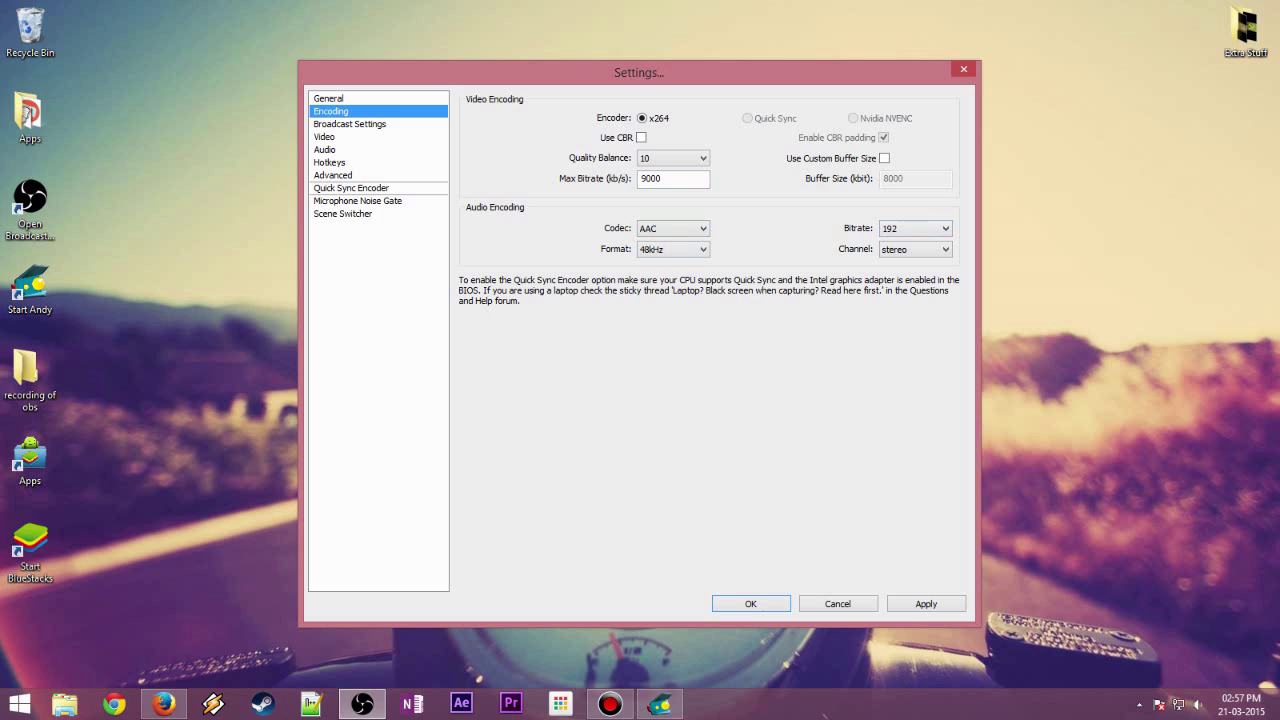
click(926, 604)
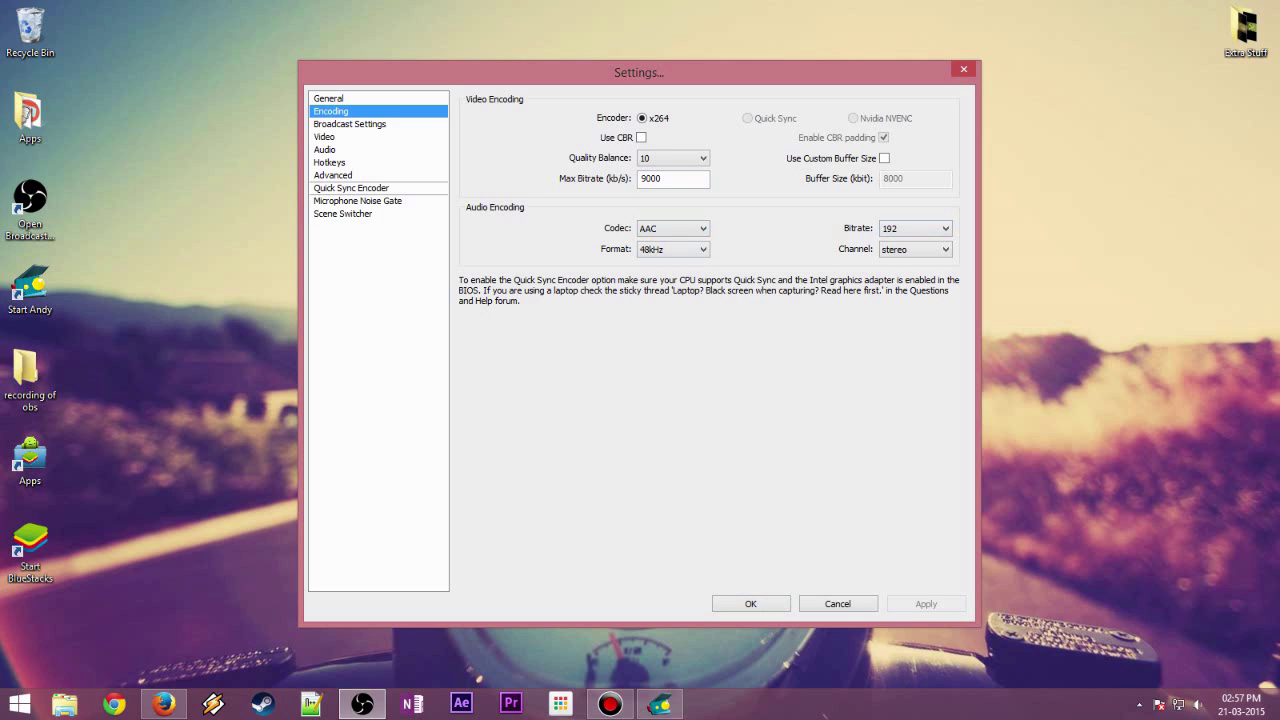
Open the video settings and keep NVIDIA GeForce GT 520 as the video adapter
click(325, 137)
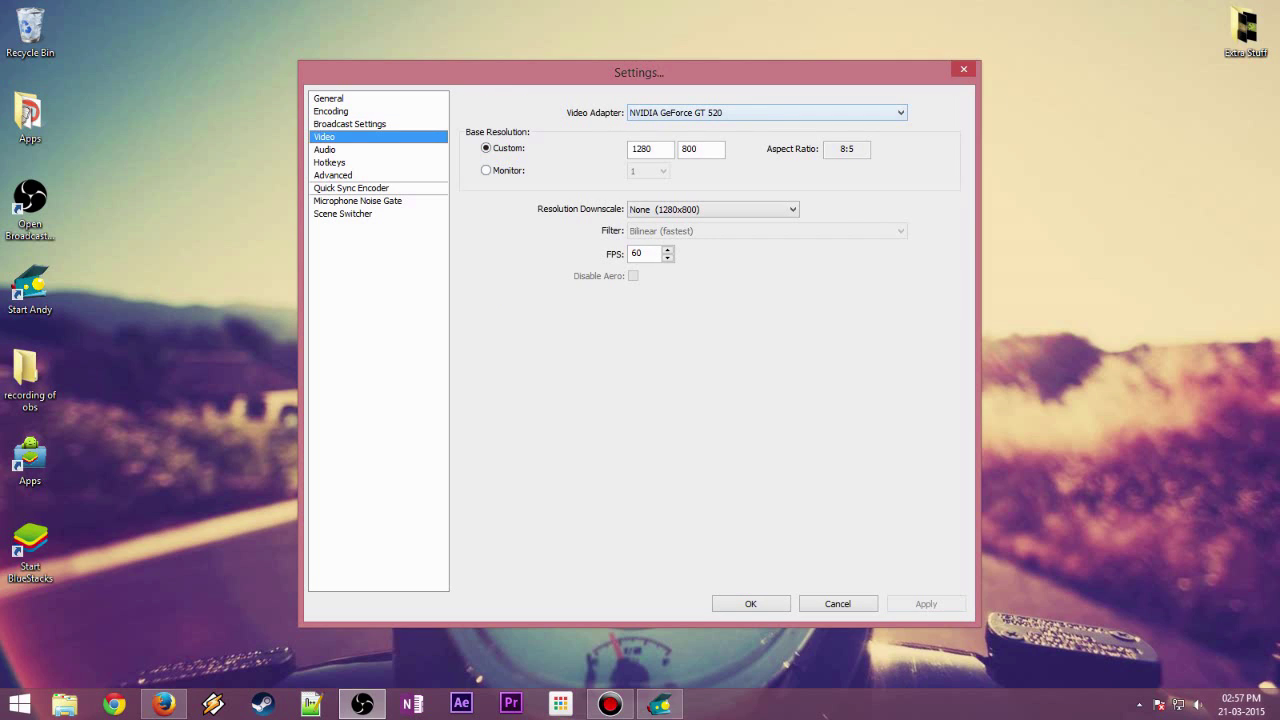
click(767, 113)
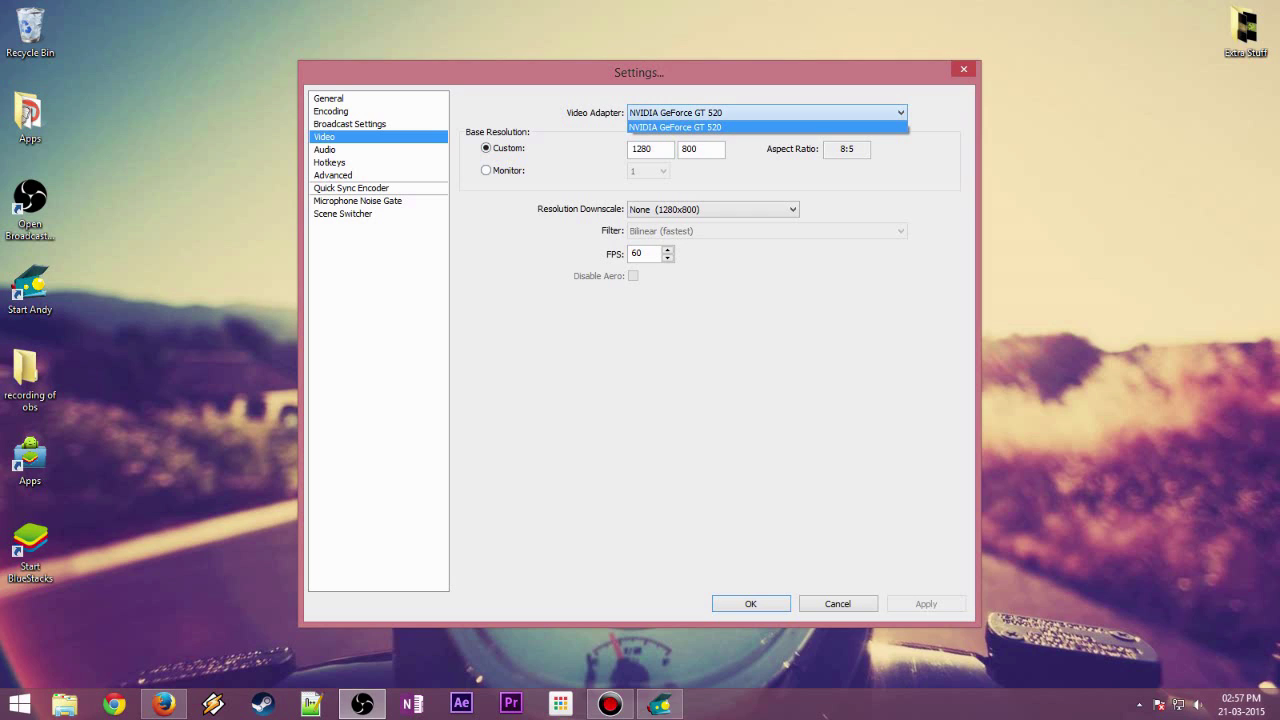
key(alt+Down)
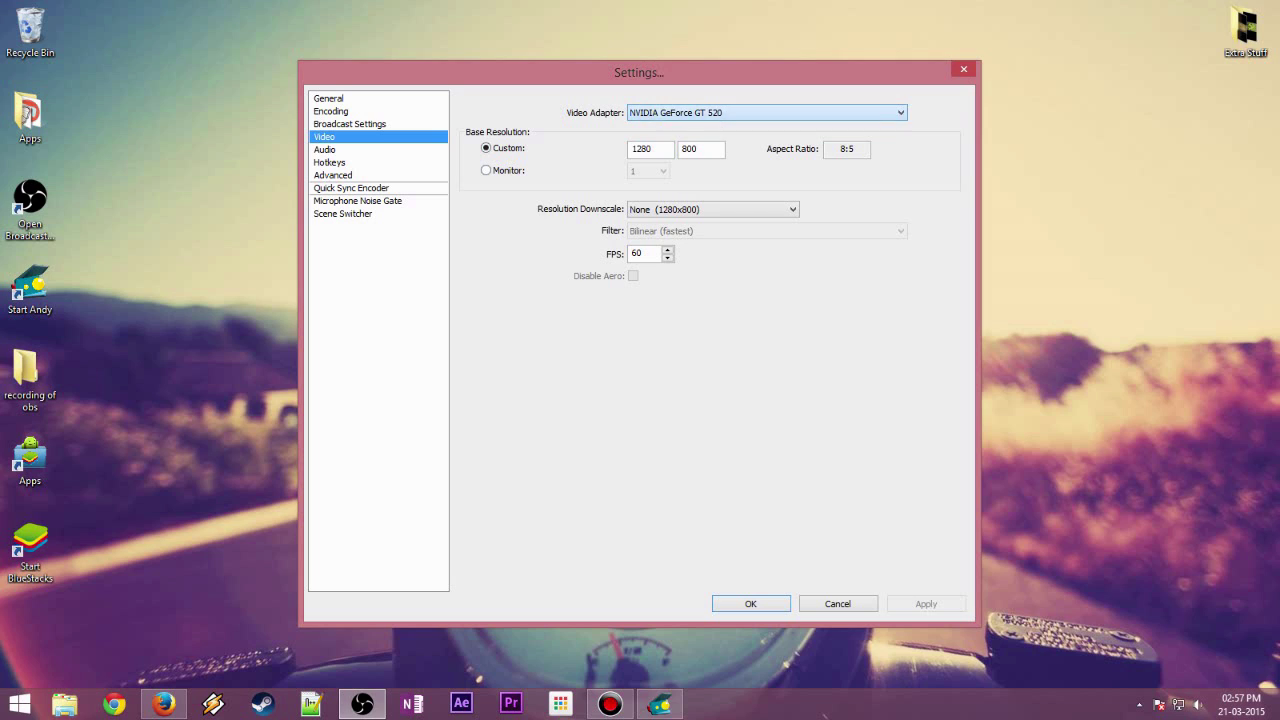
key(alt+Down)
key(alt+Down)
key(alt+Down)
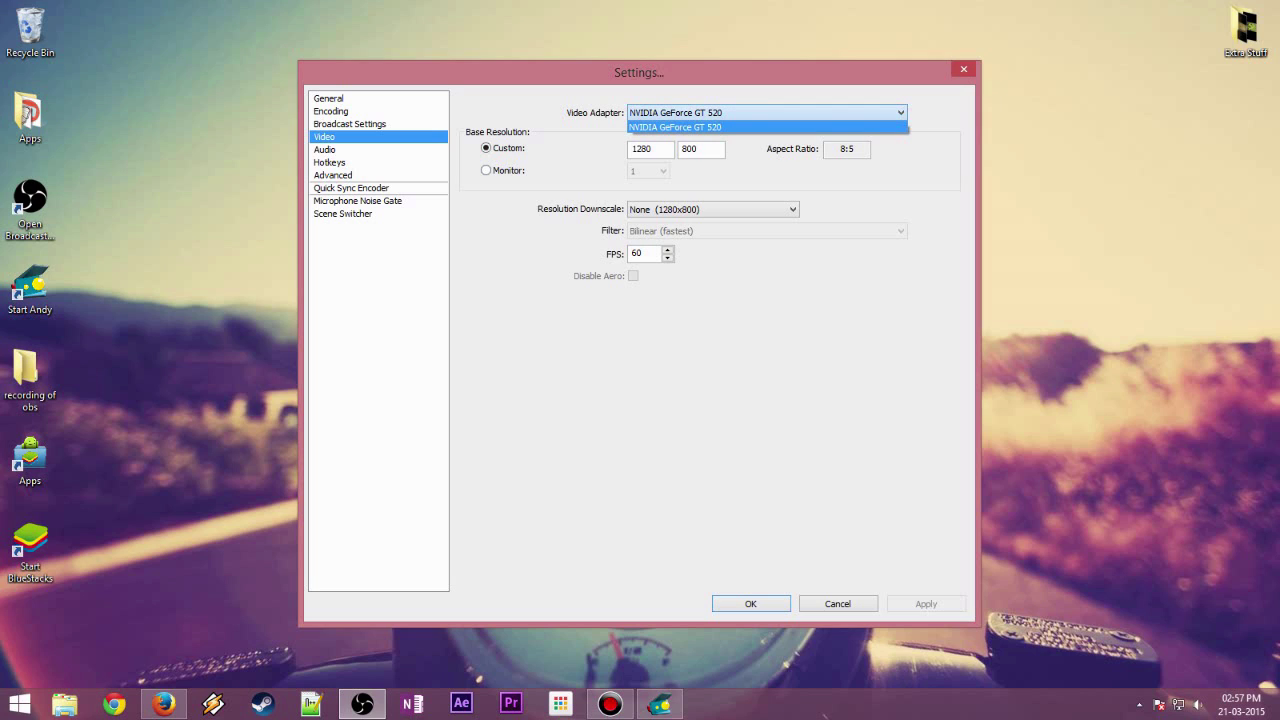
click(767, 113)
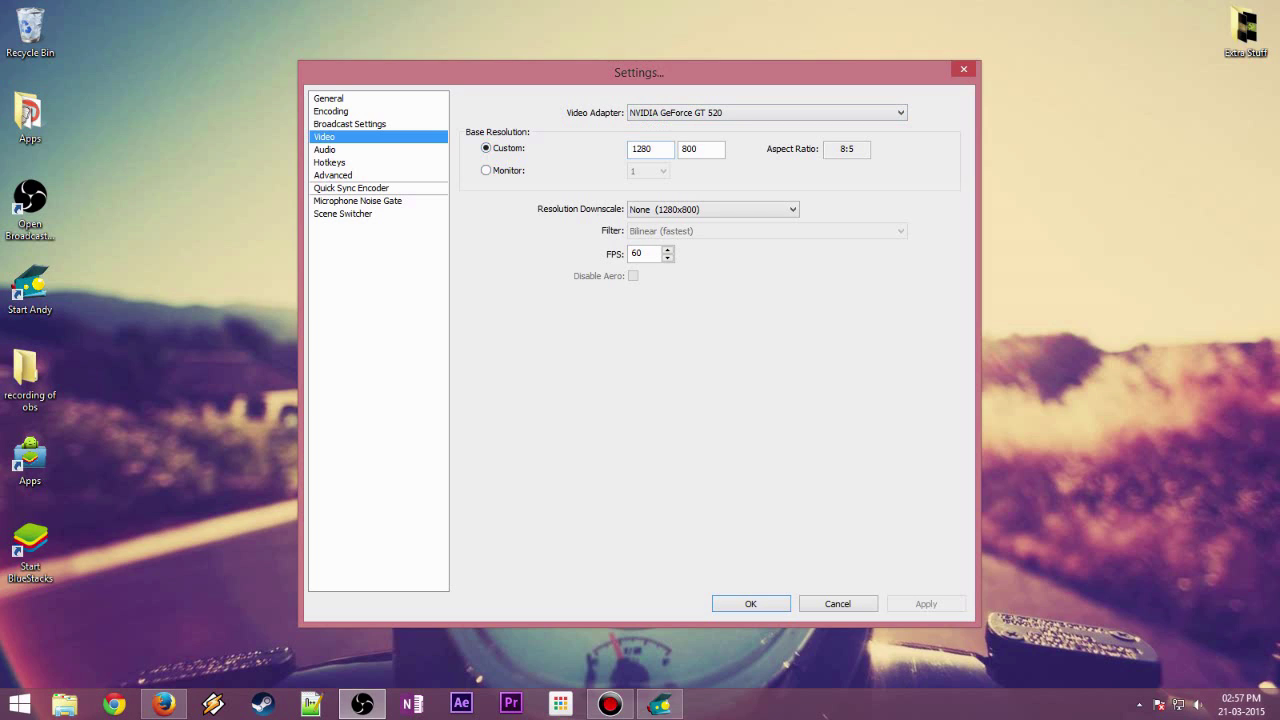
Try monitor 1 as the base resolution, look through the downscale options and return to a custom resolution
drag(654, 149, 631, 149)
click(655, 149)
key(Tab)
click(699, 149)
click(486, 170)
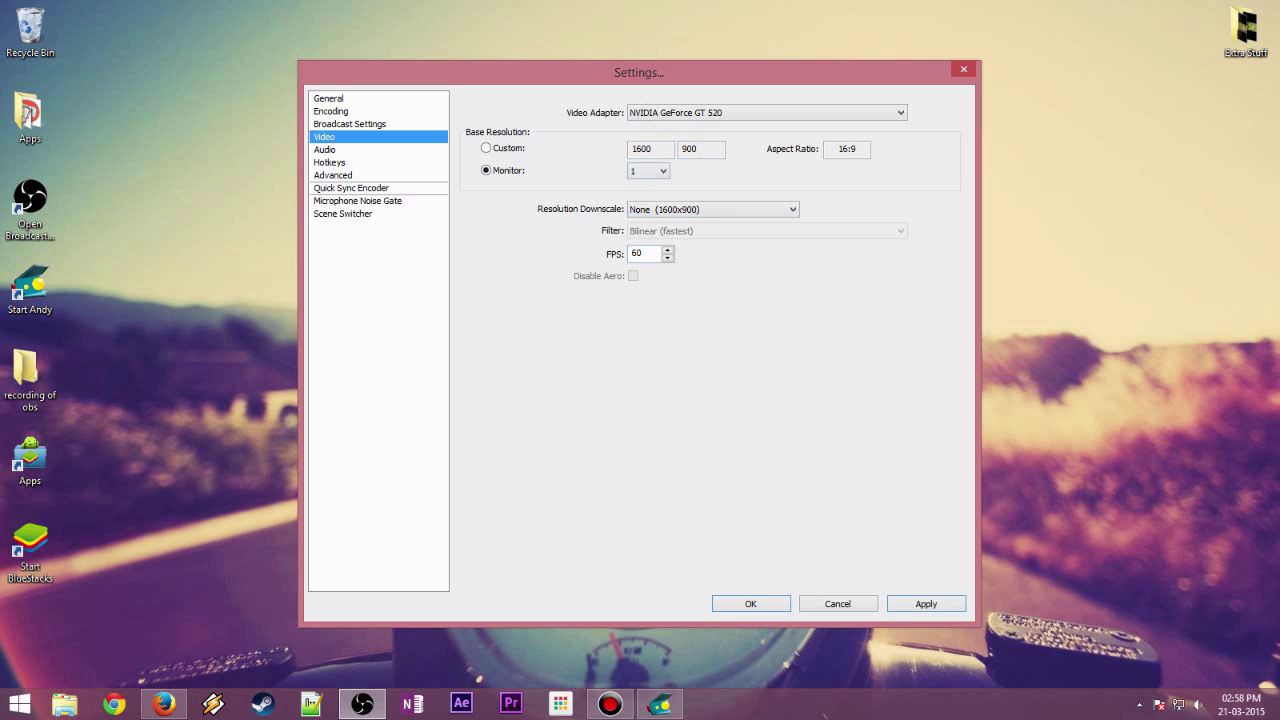
click(712, 209)
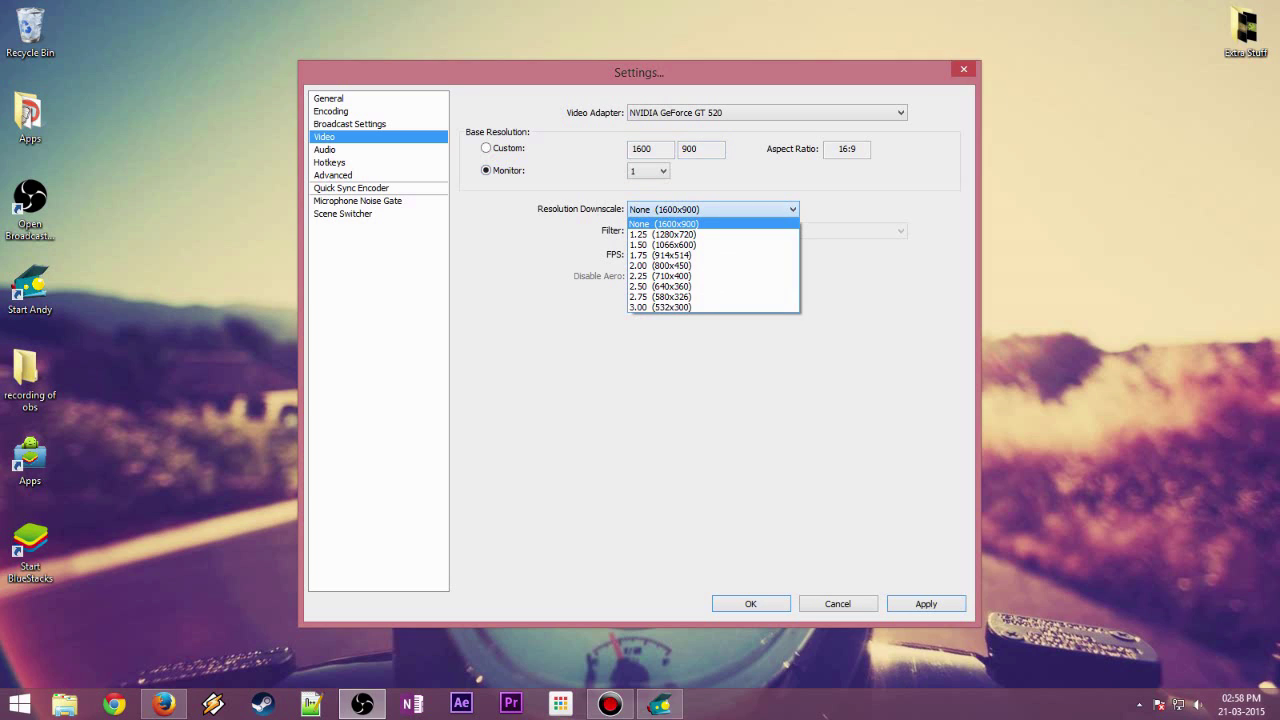
click(712, 209)
click(486, 148)
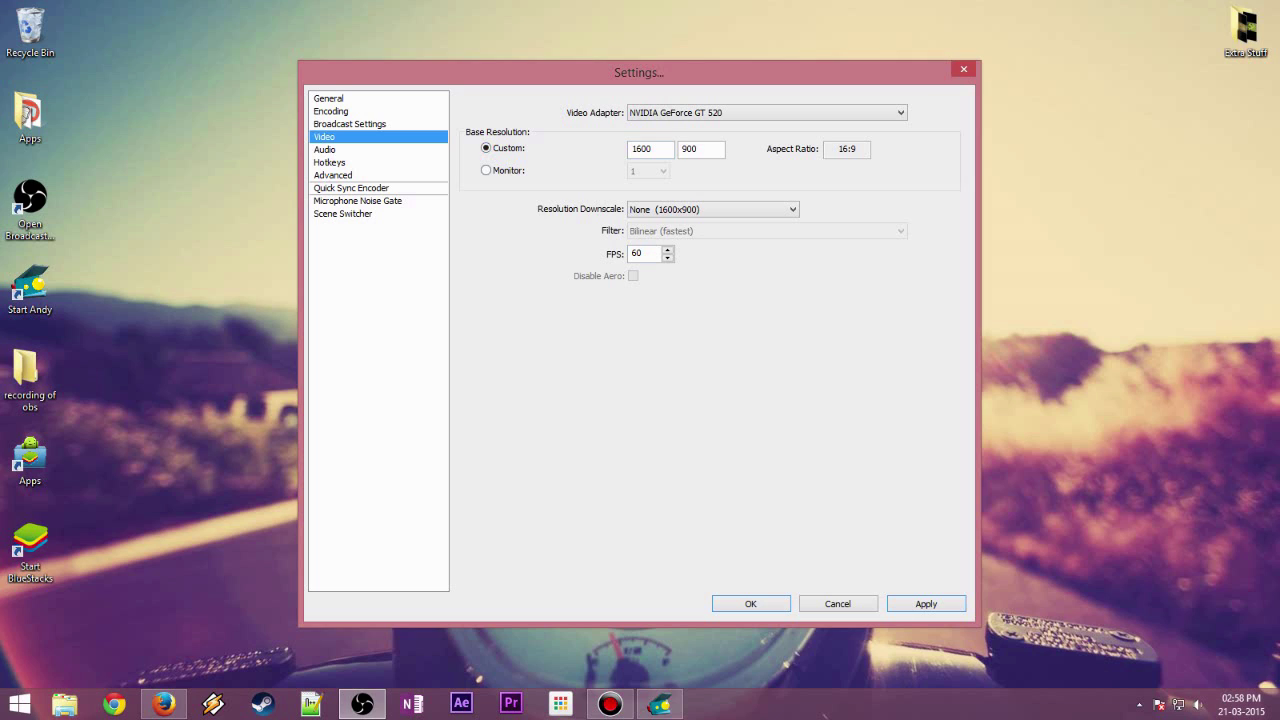
Check the Andy emulator's current resolution and DPI in its resolution settings, and close them without changes
click(661, 705)
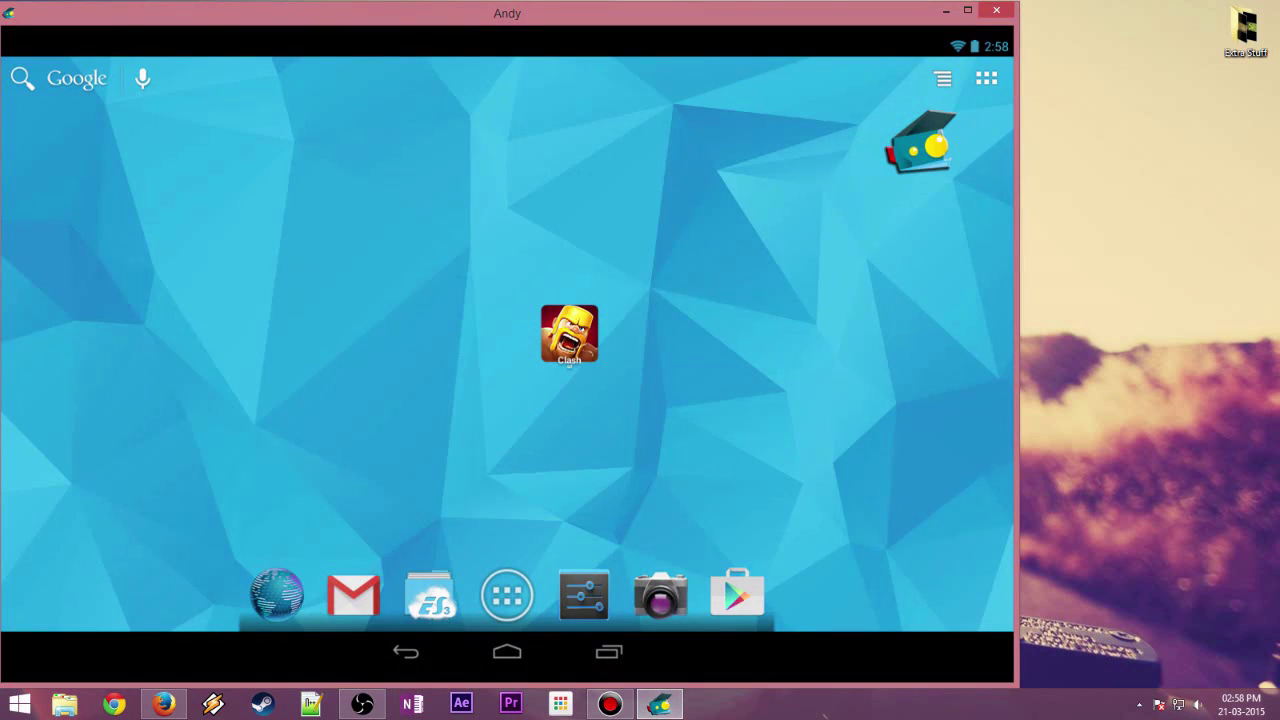
click(946, 10)
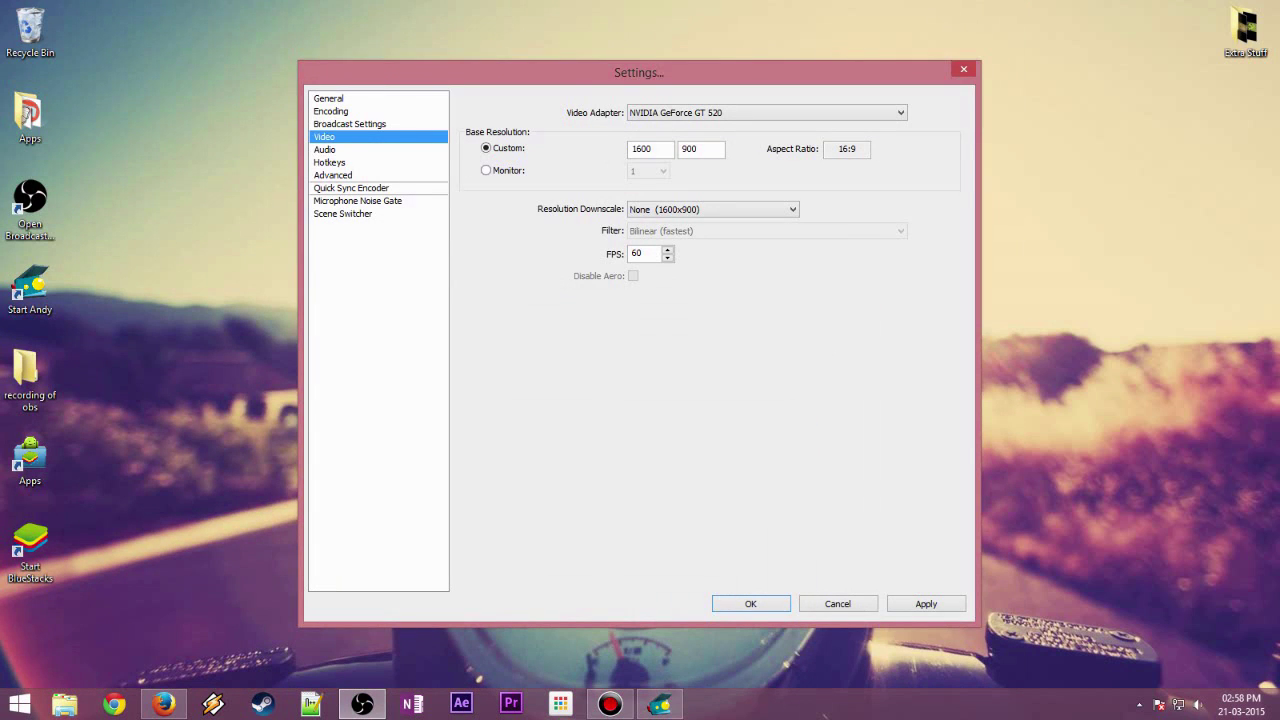
click(1138, 704)
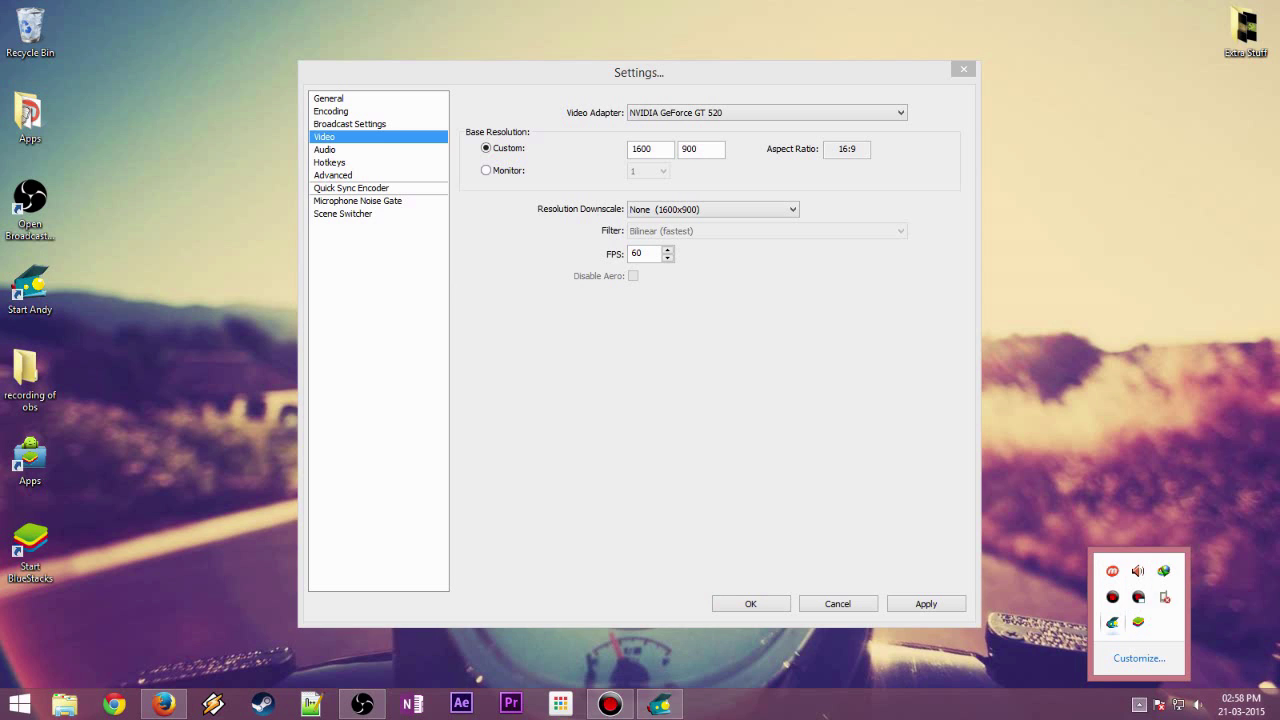
right_click(1112, 622)
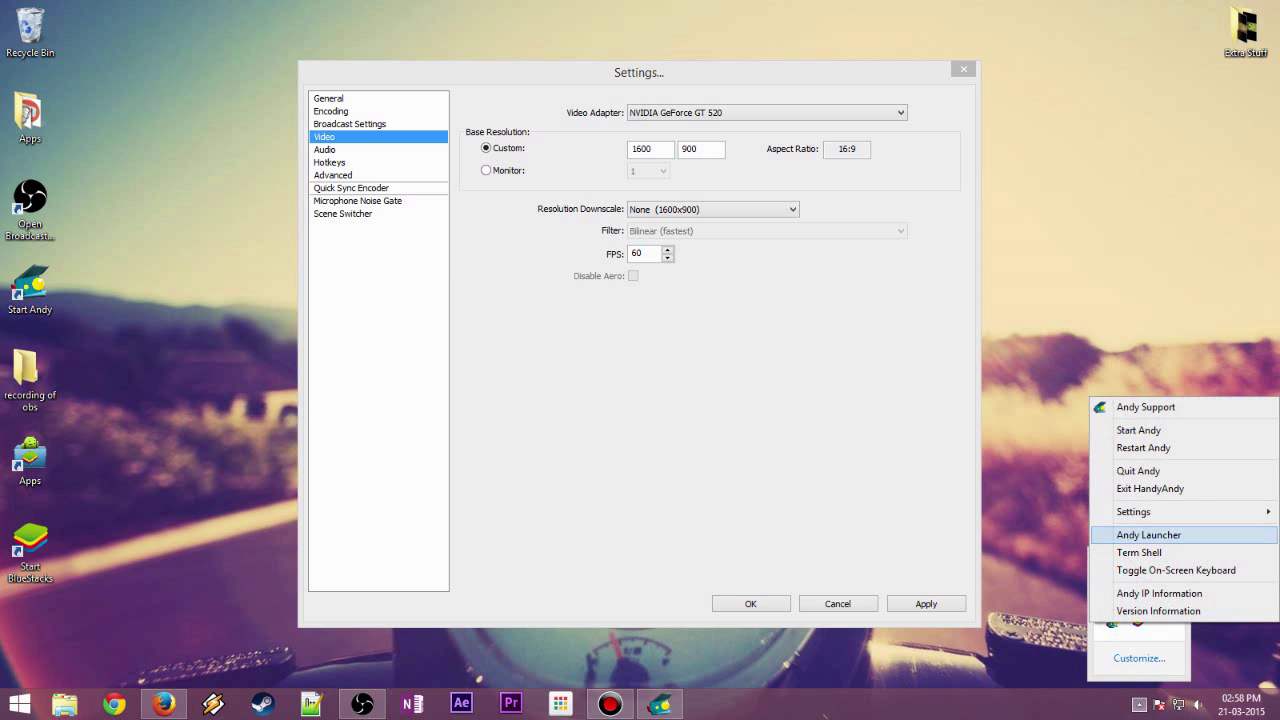
mouse_move(1140, 511)
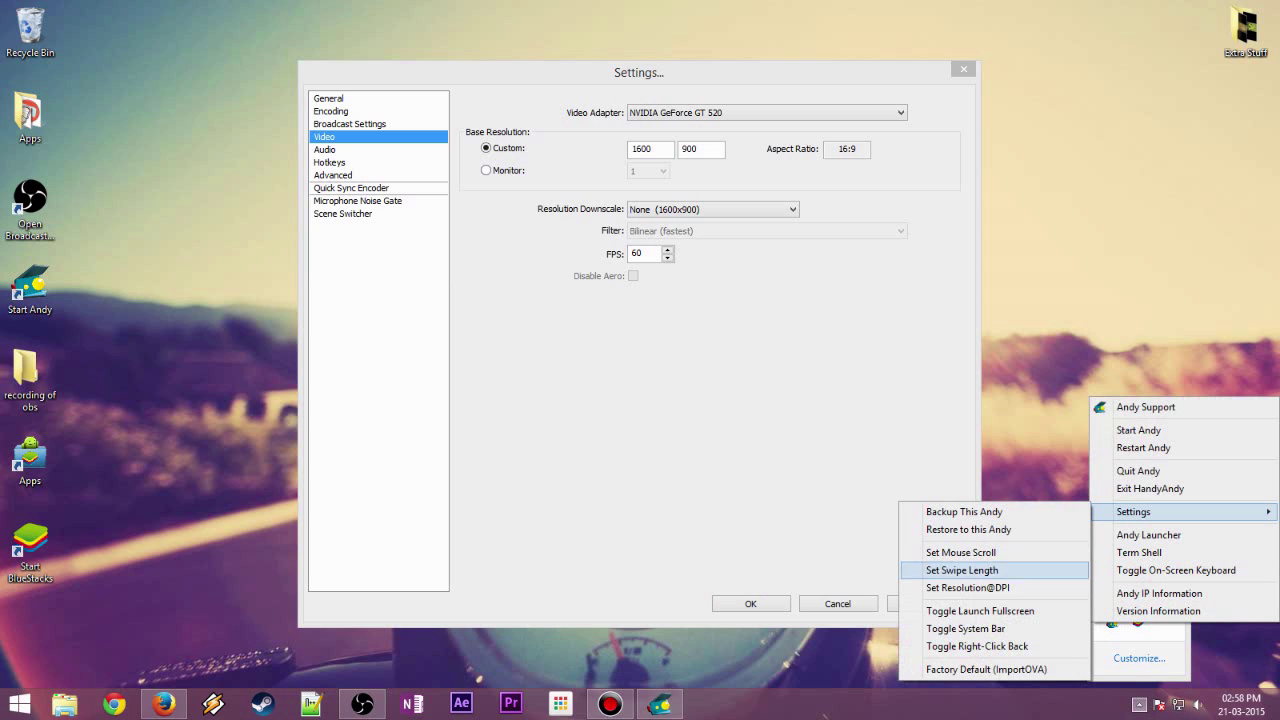
click(967, 588)
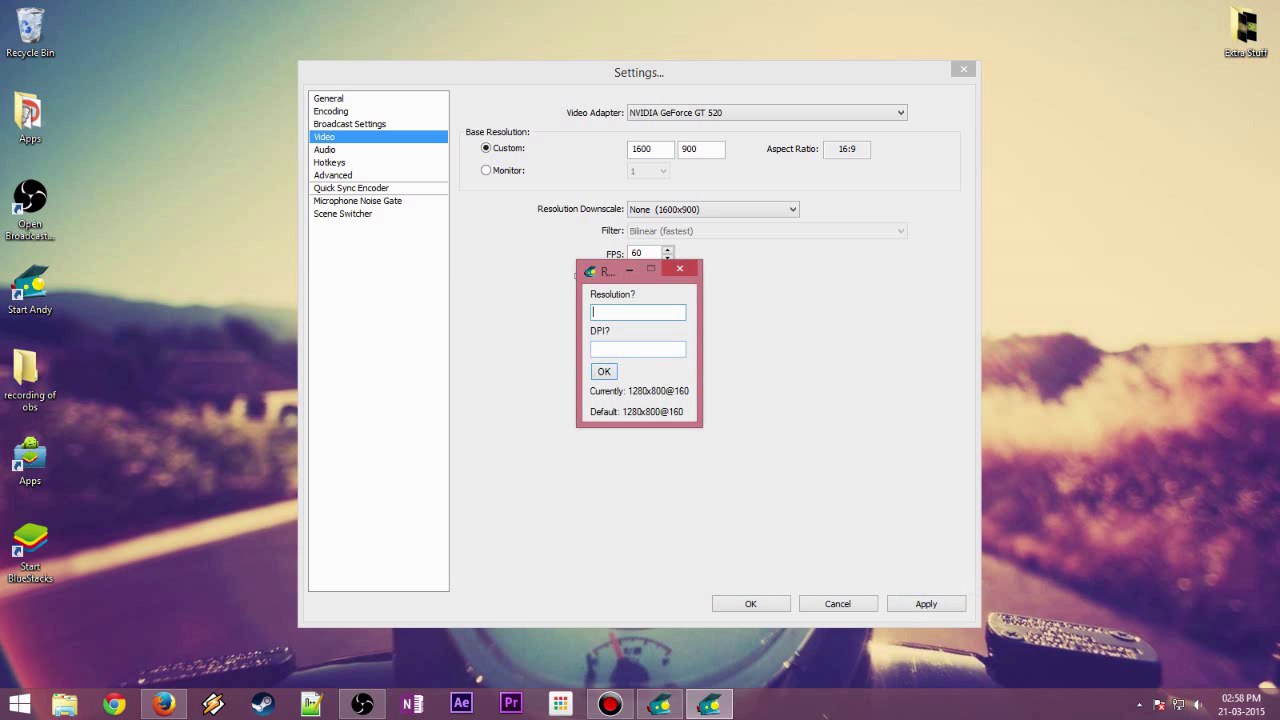
click(679, 268)
Set the custom base resolution to 1280 by 800 and apply the video settings
double_click(642, 149)
text(1280)
key(Tab)
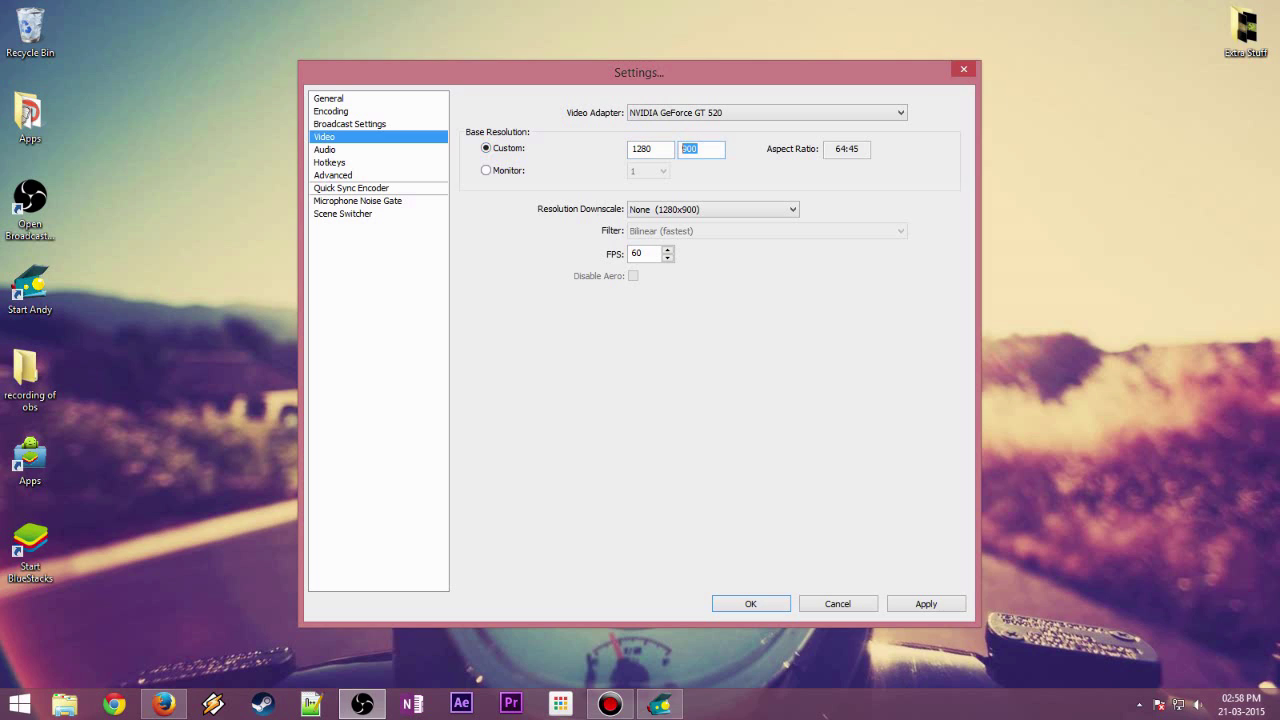
text(800)
click(926, 604)
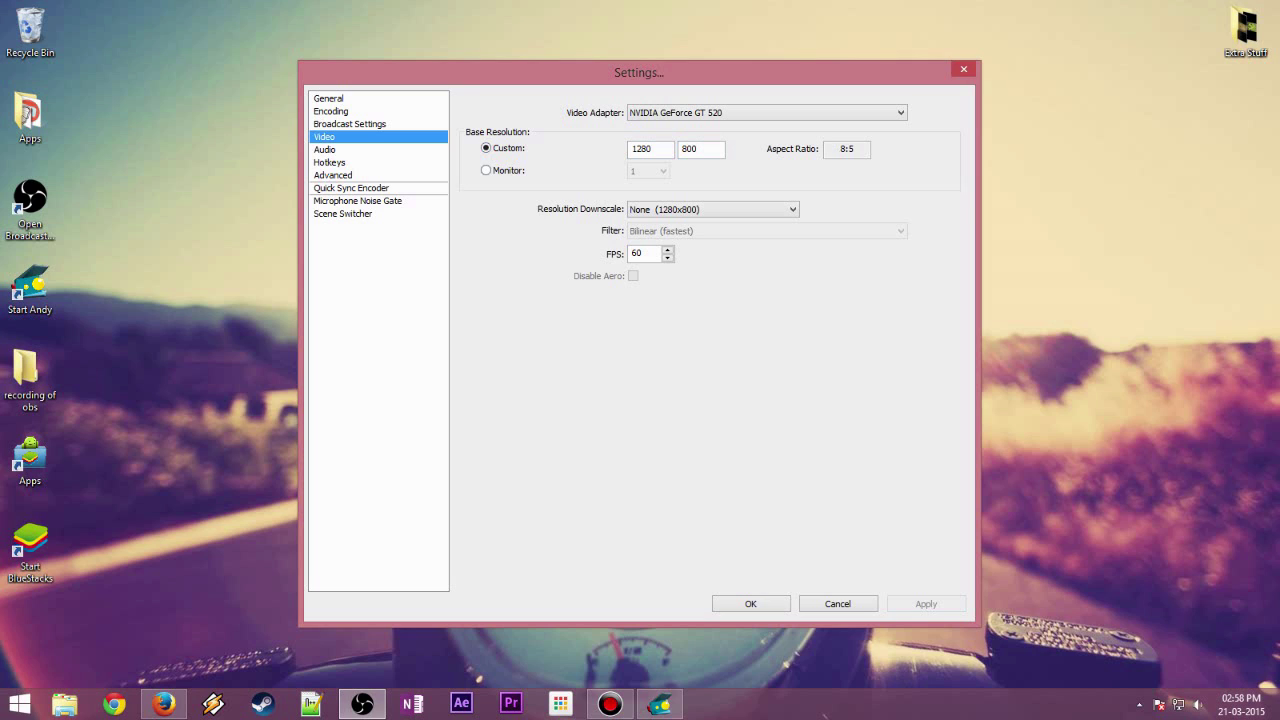
Keep 61-120 FPS entry allowed in the advanced settings, then apply and close the settings
click(333, 175)
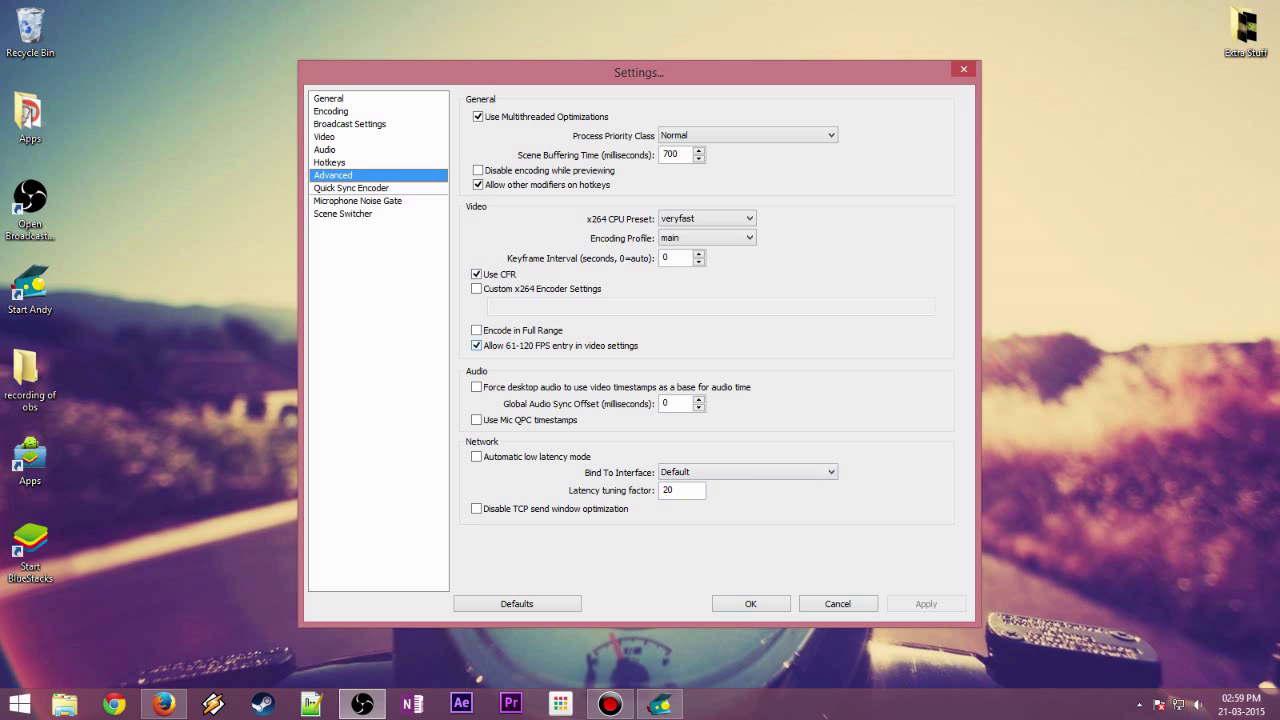
double_click(477, 346)
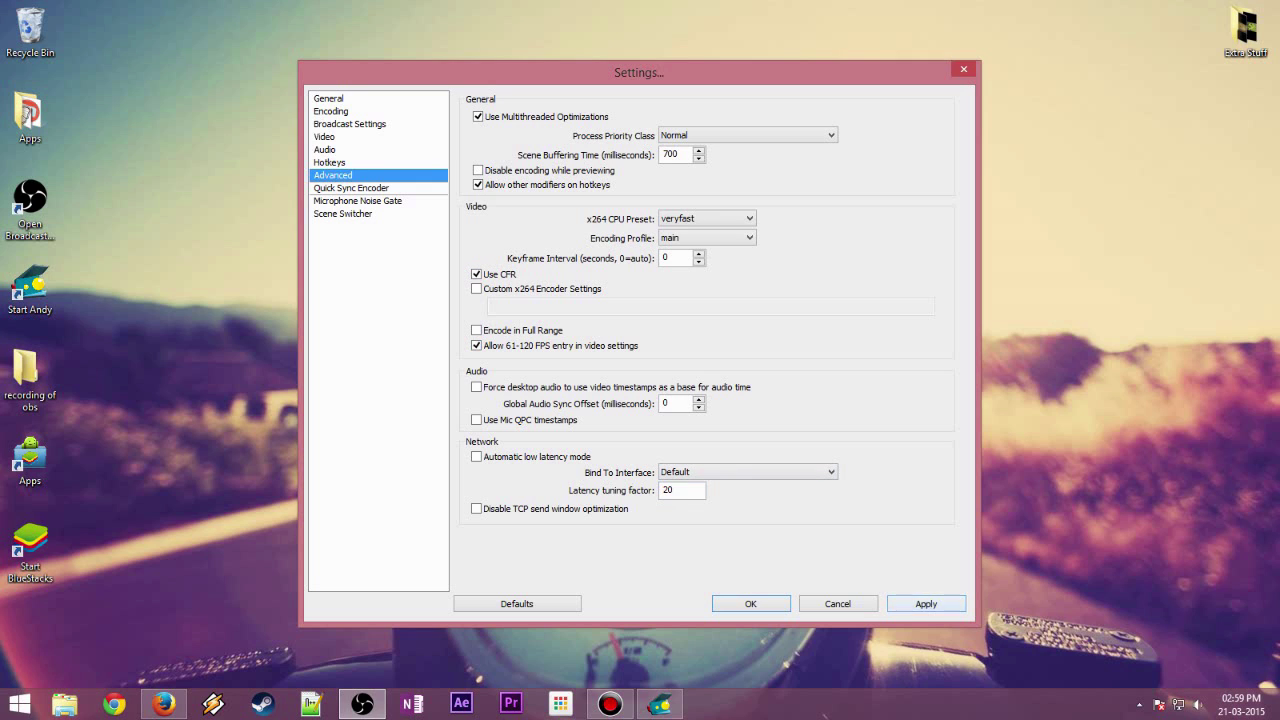
click(926, 604)
click(751, 604)
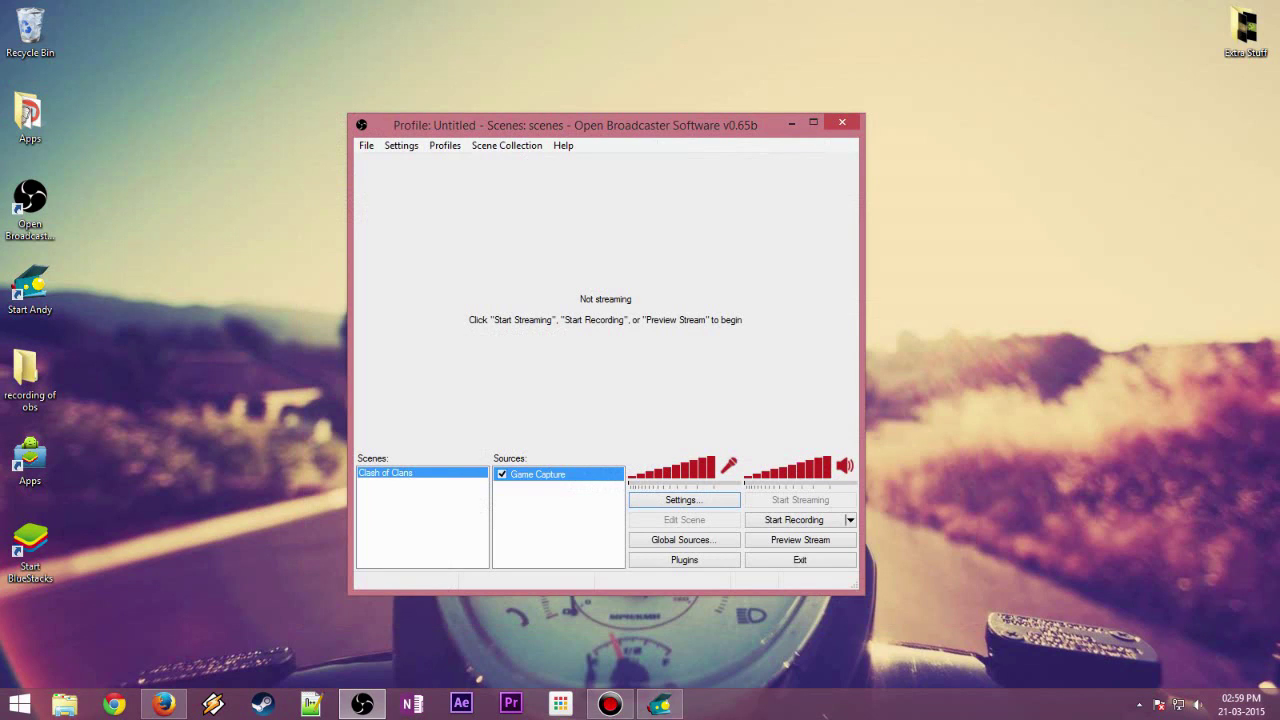
Reopen the settings and review the video, encoding and audio pages
click(684, 500)
click(325, 137)
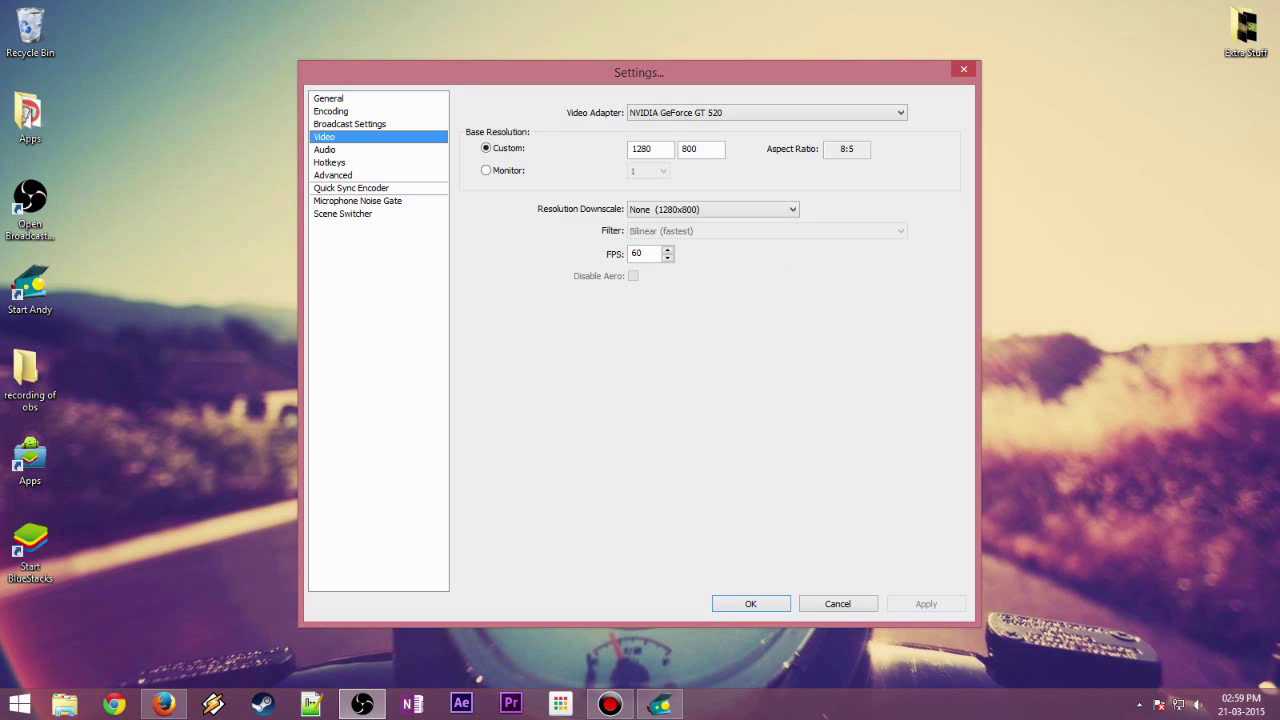
click(331, 111)
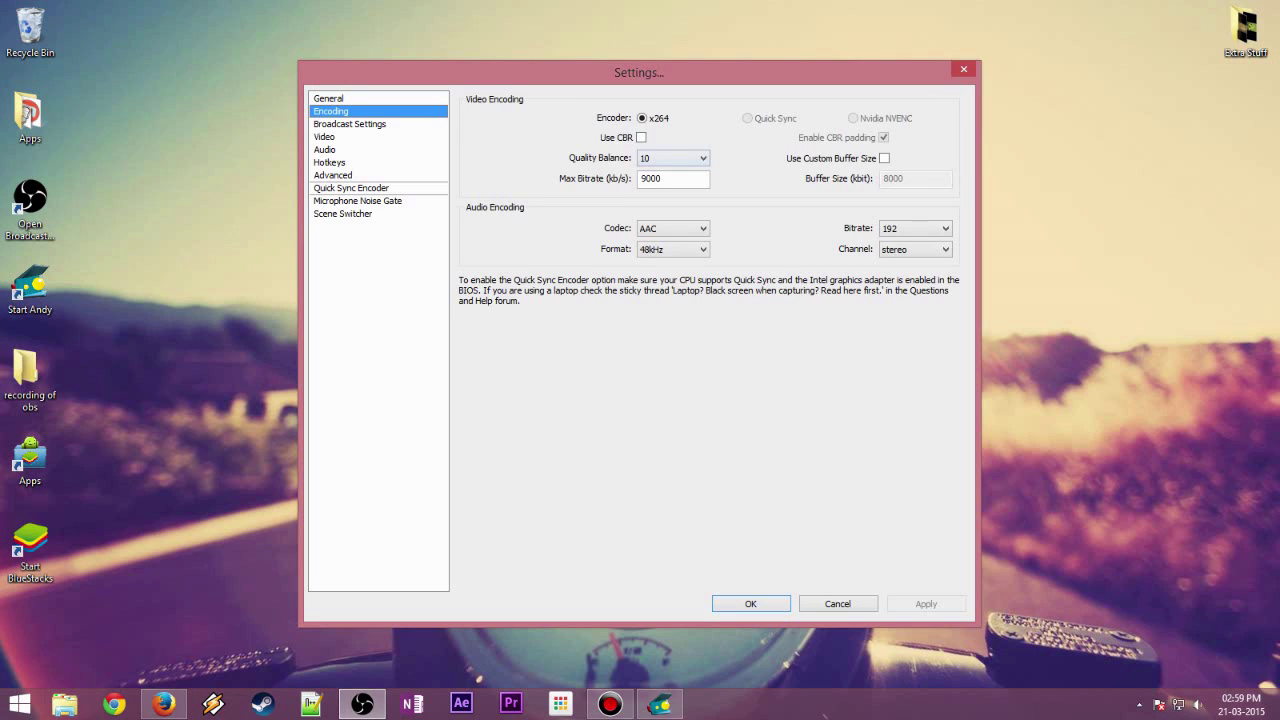
click(325, 137)
click(325, 150)
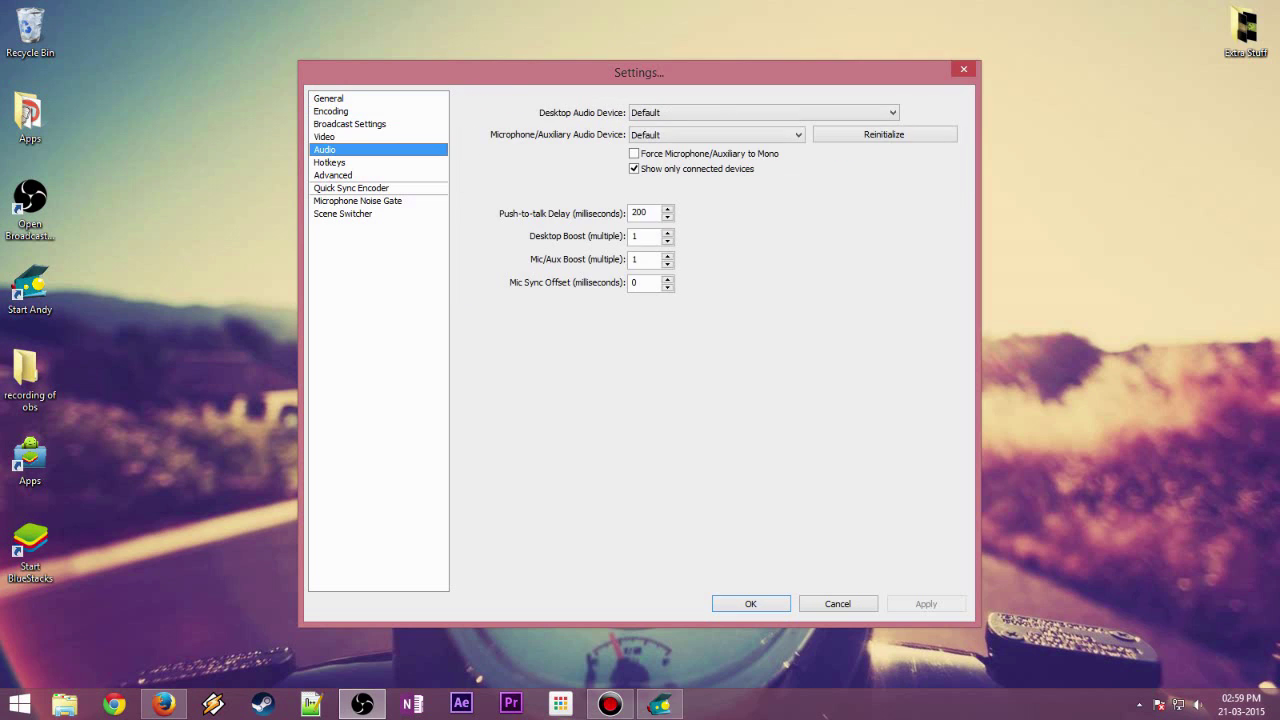
In the broadcast settings, try the Live Stream mode and set the mode back to File Output Only
click(349, 124)
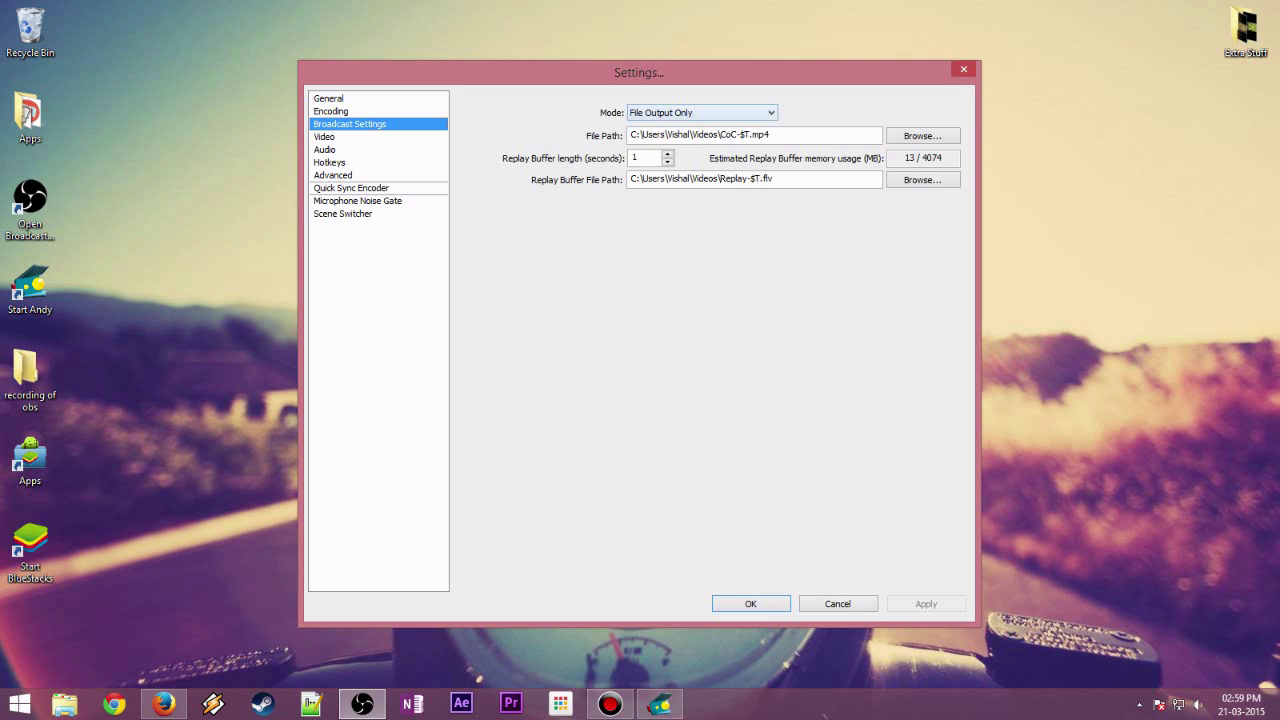
click(702, 112)
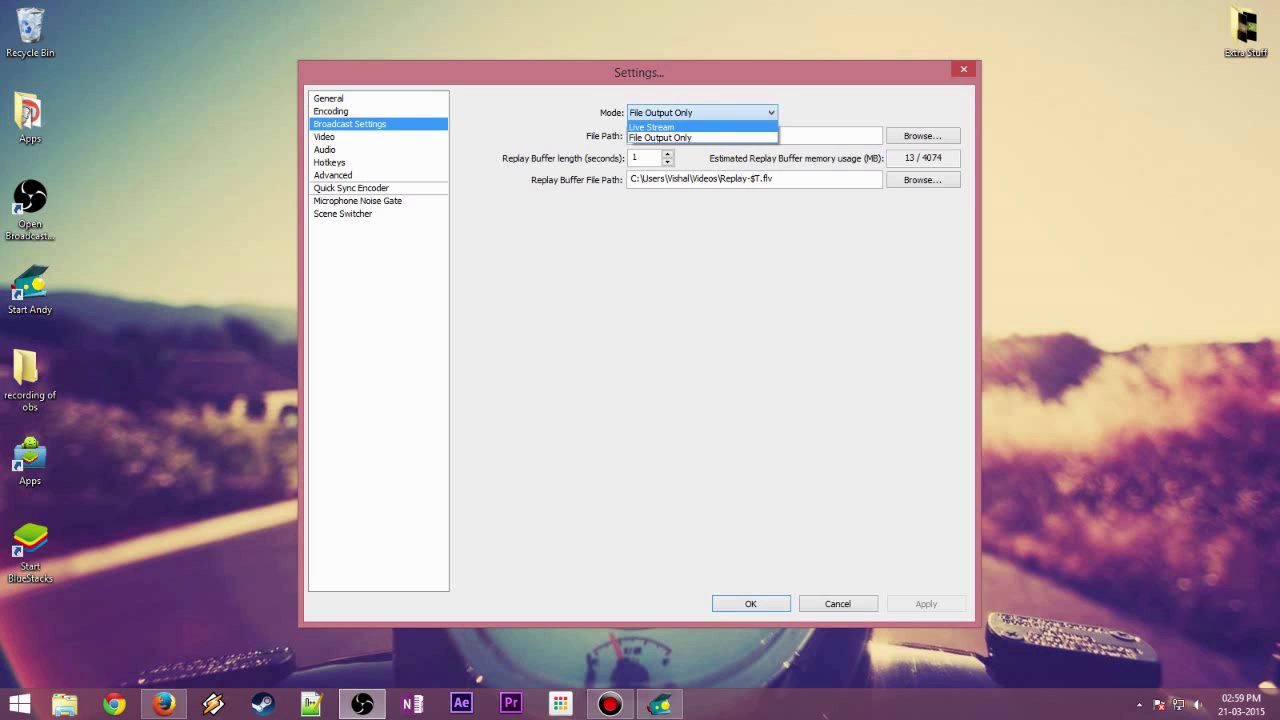
click(680, 128)
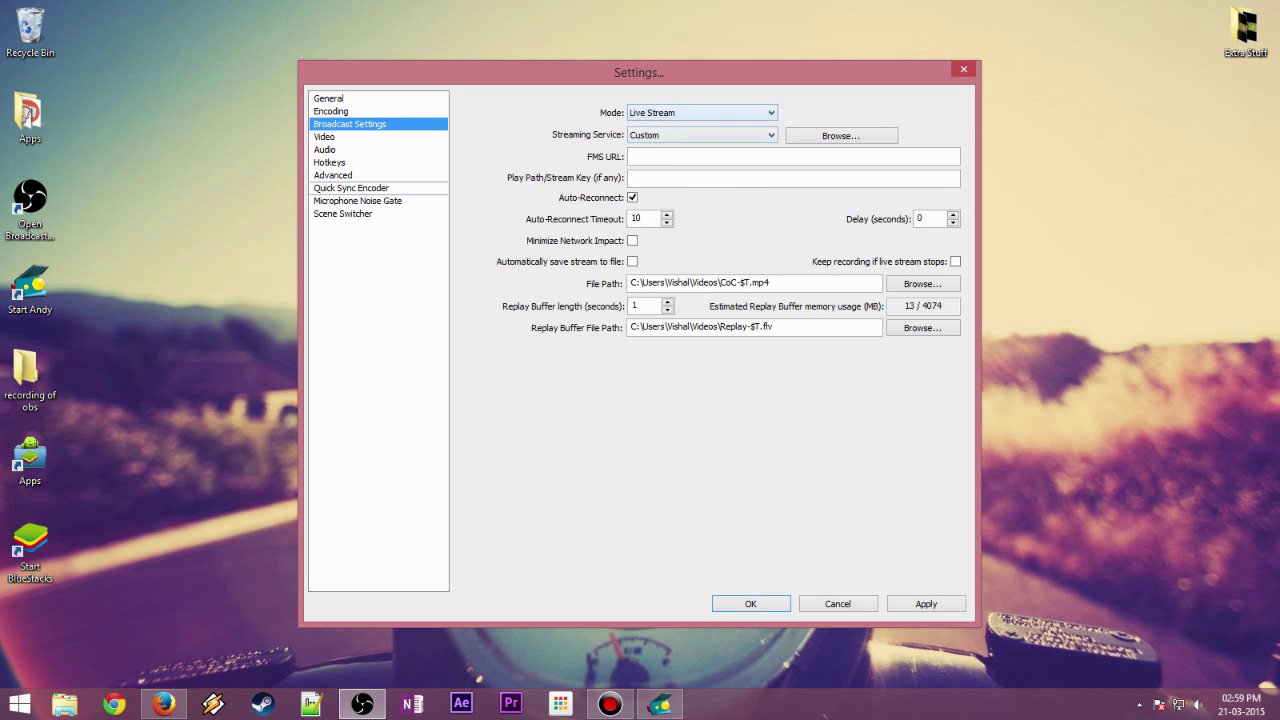
click(702, 113)
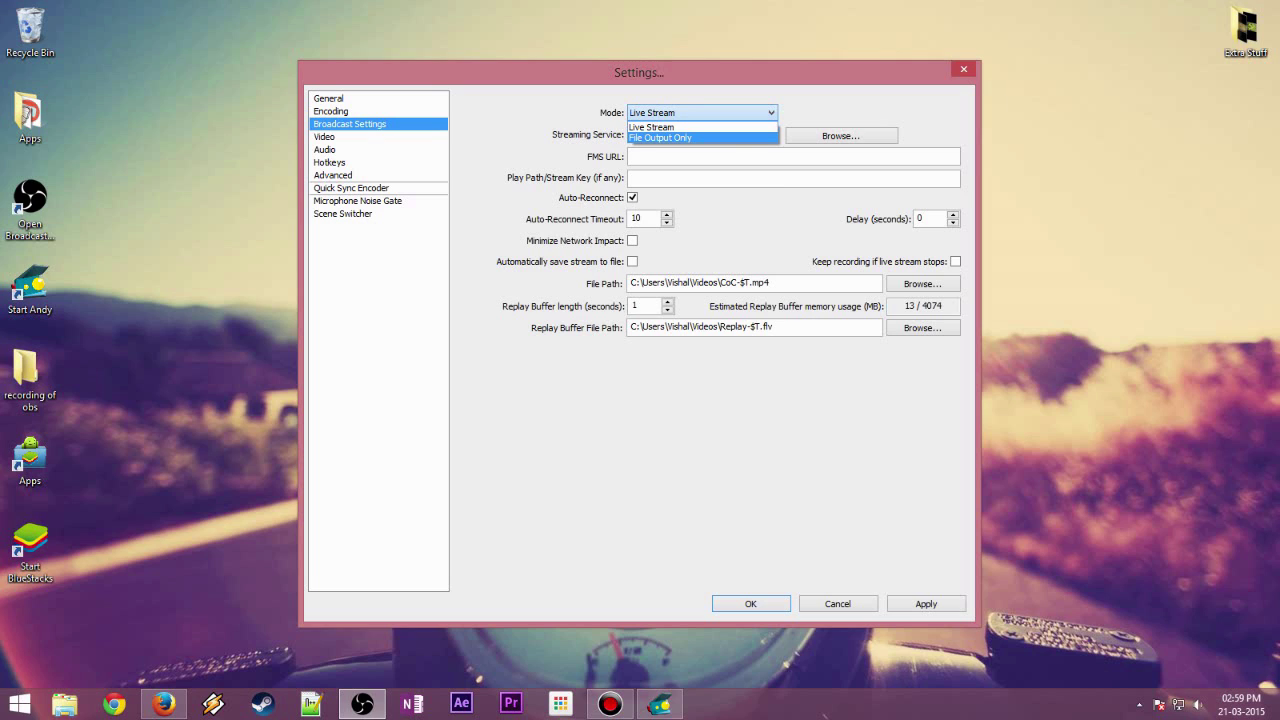
key(Return)
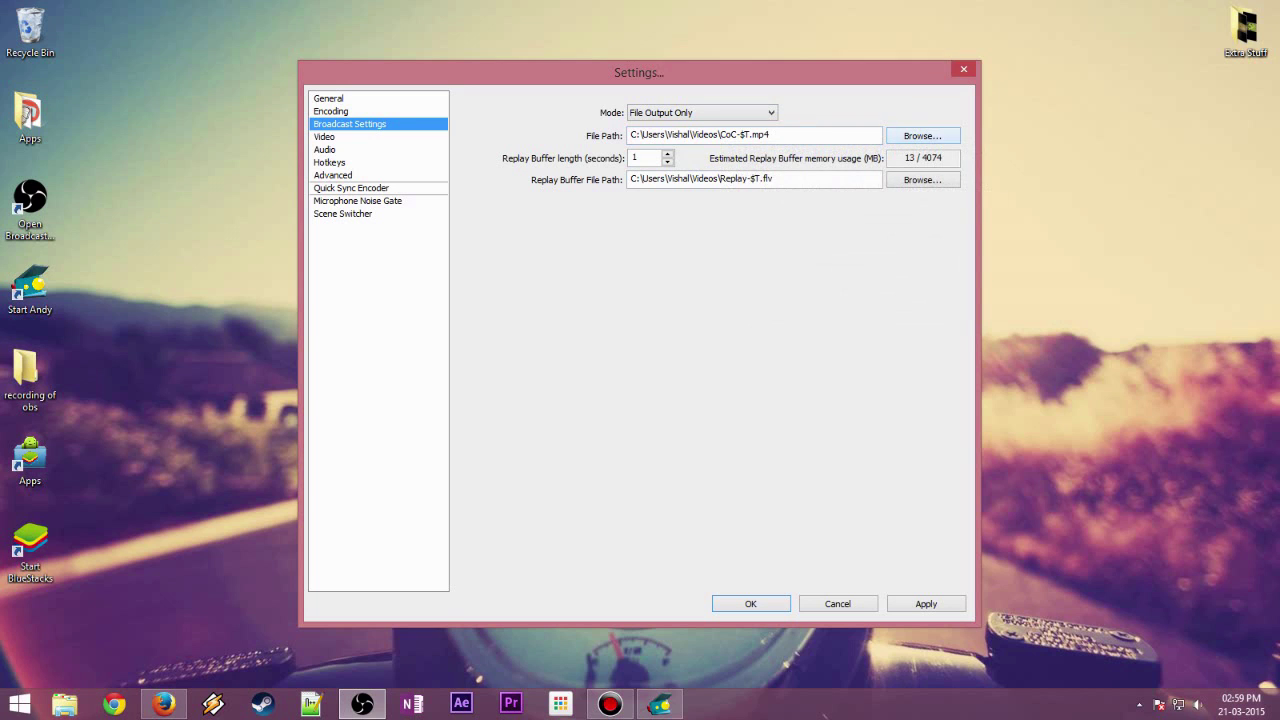
Set the recording file path to coc-$T as an MP4 file in the Desktop folder "recording of obs"
click(922, 135)
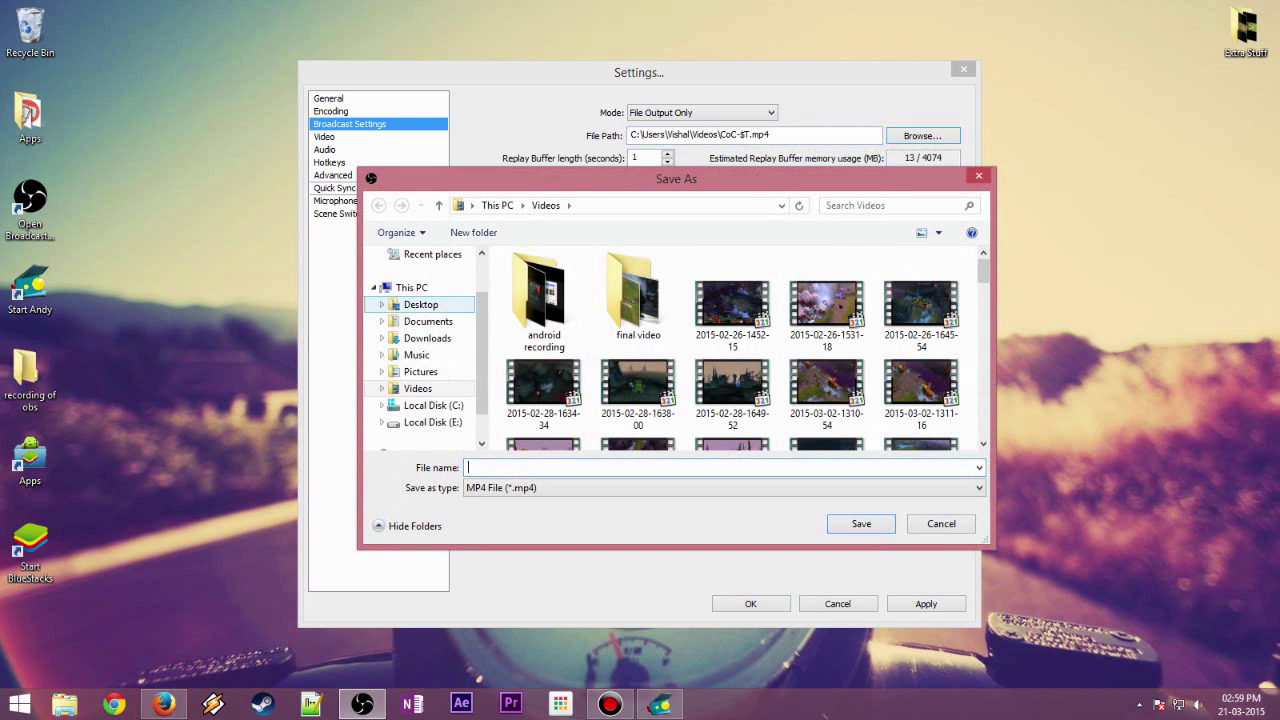
scroll(425, 378, up, 1)
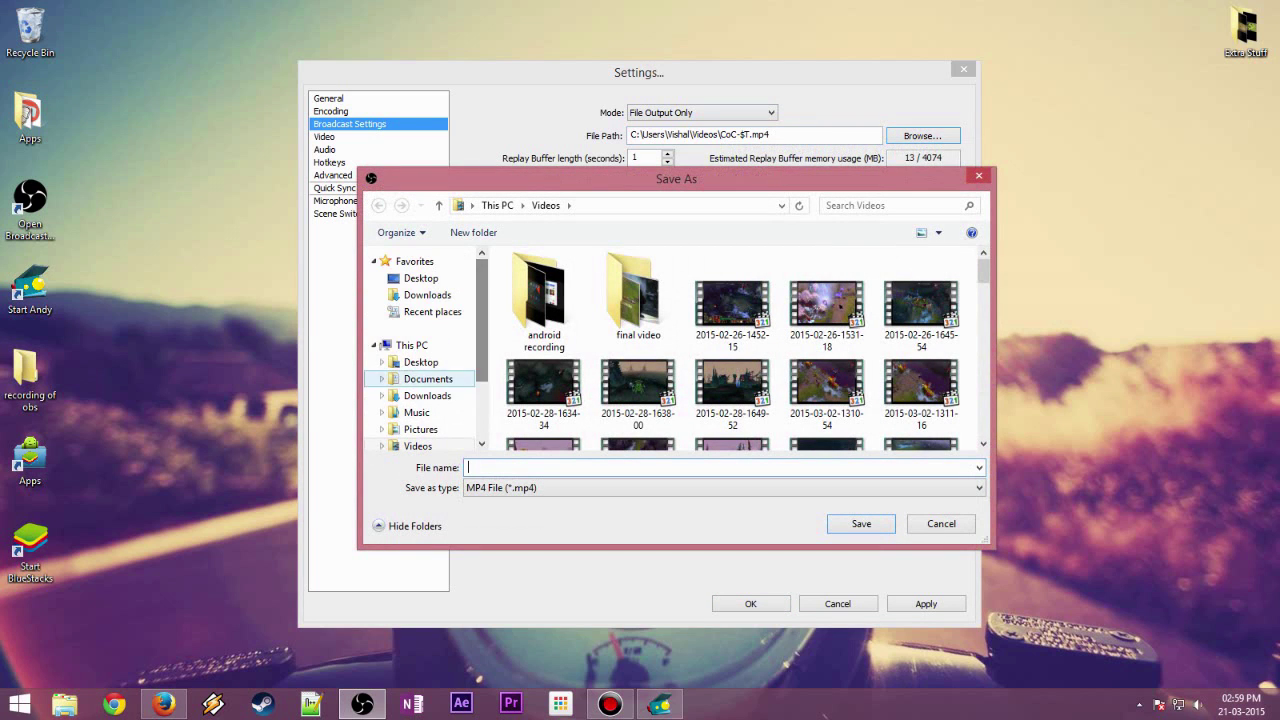
click(420, 362)
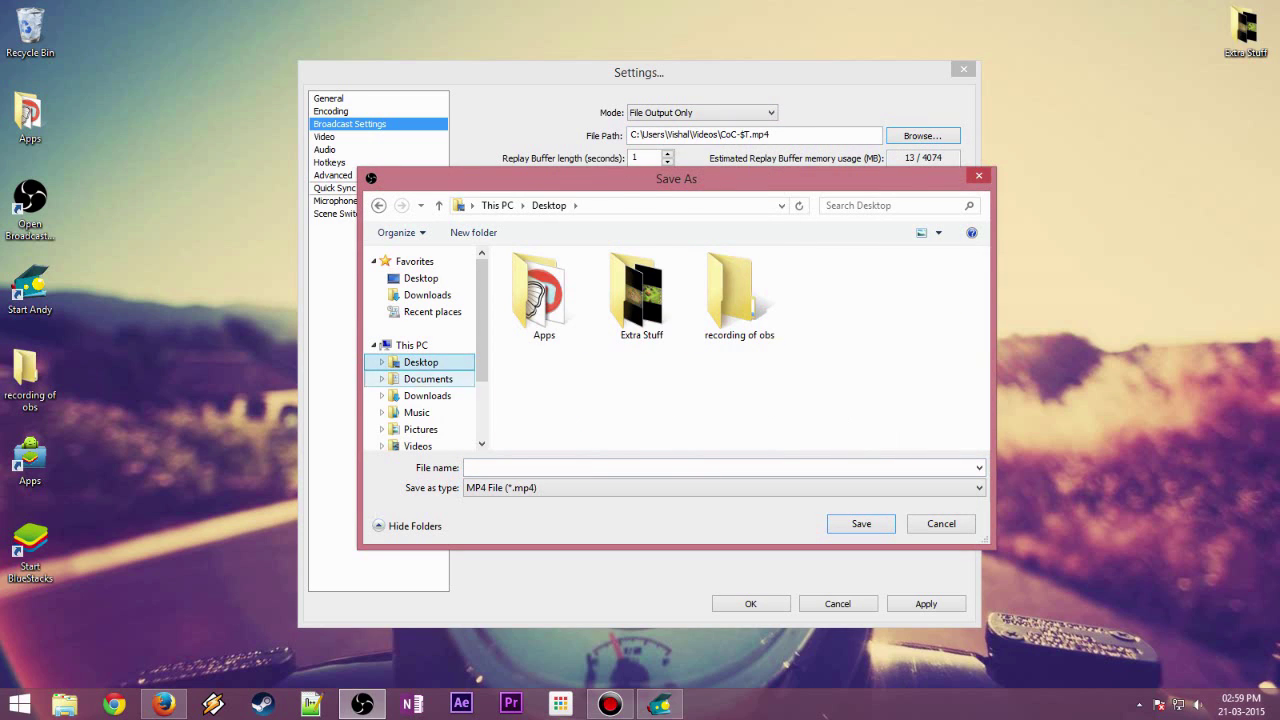
double_click(739, 295)
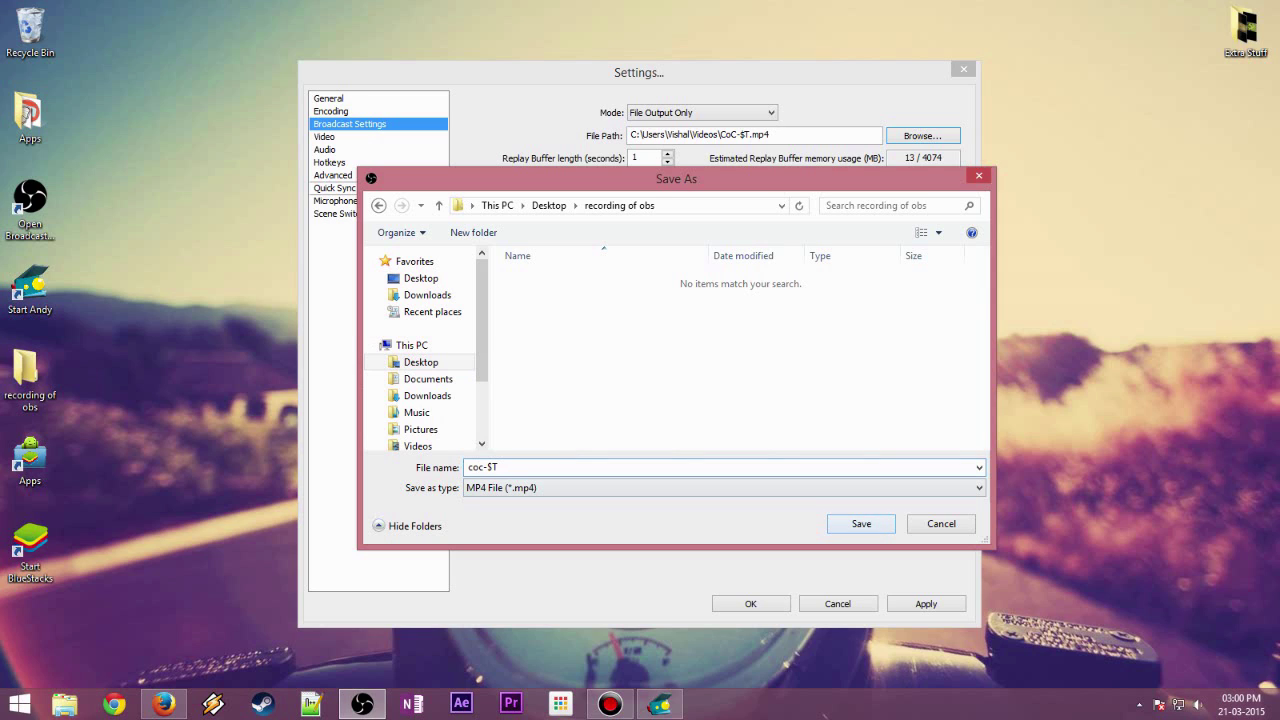
key(Return)
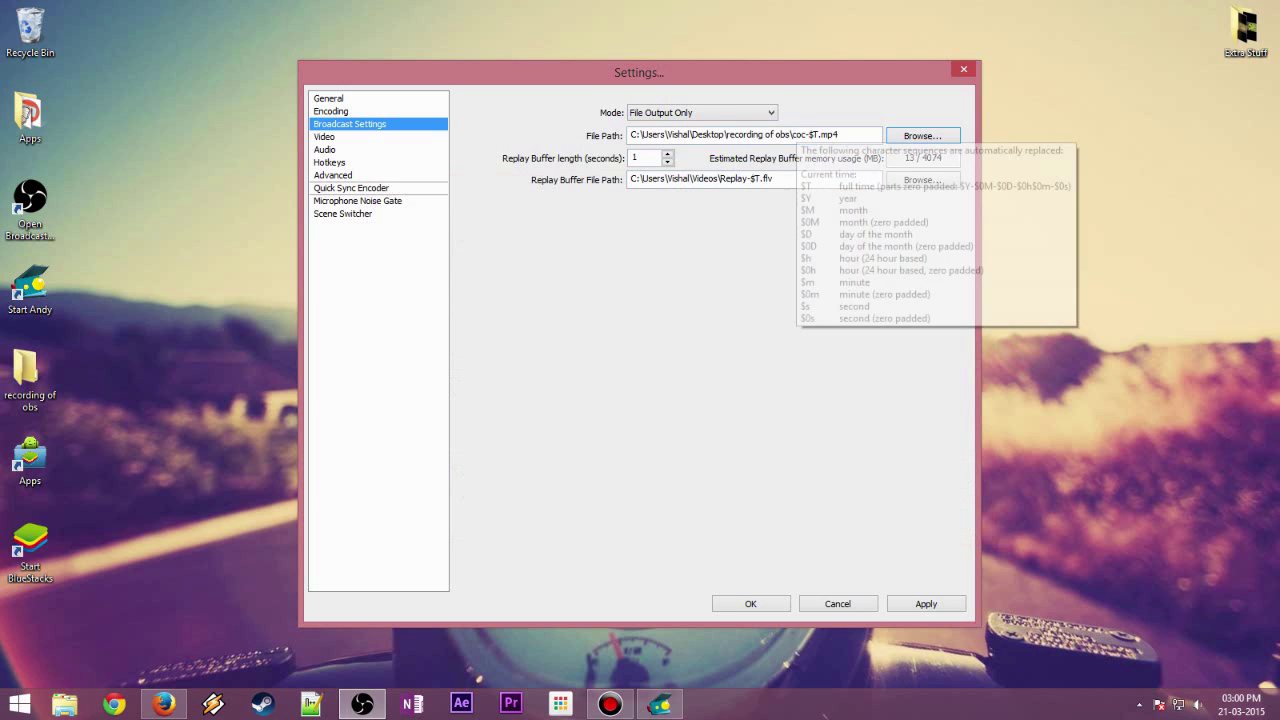
Check the file name in the new file path, then apply the broadcast settings and close the settings
drag(796, 134, 814, 134)
click(840, 135)
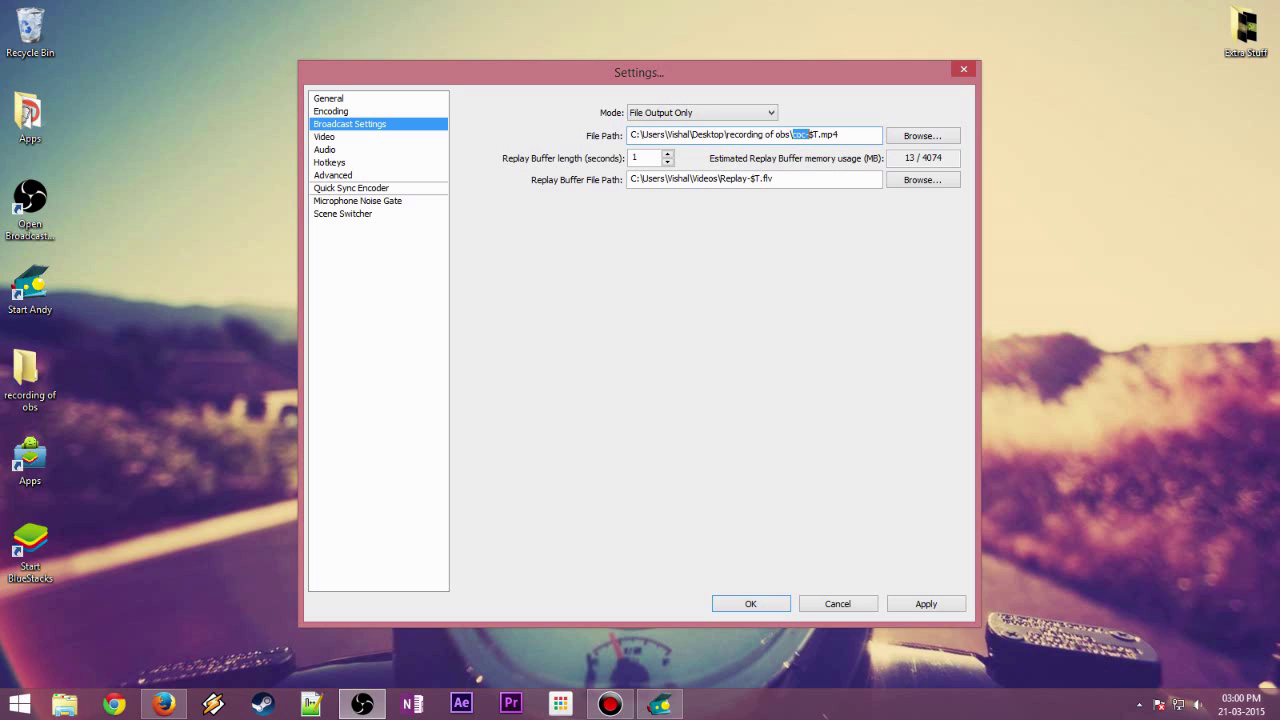
click(819, 135)
click(926, 604)
click(751, 604)
Move the Open Broadcaster Software window aside, switch to the Andy emulator and launch Clash of Clans
mouse_move(575, 124)
mouse_down()
mouse_move(634, 136)
mouse_move(591, 114)
mouse_up()
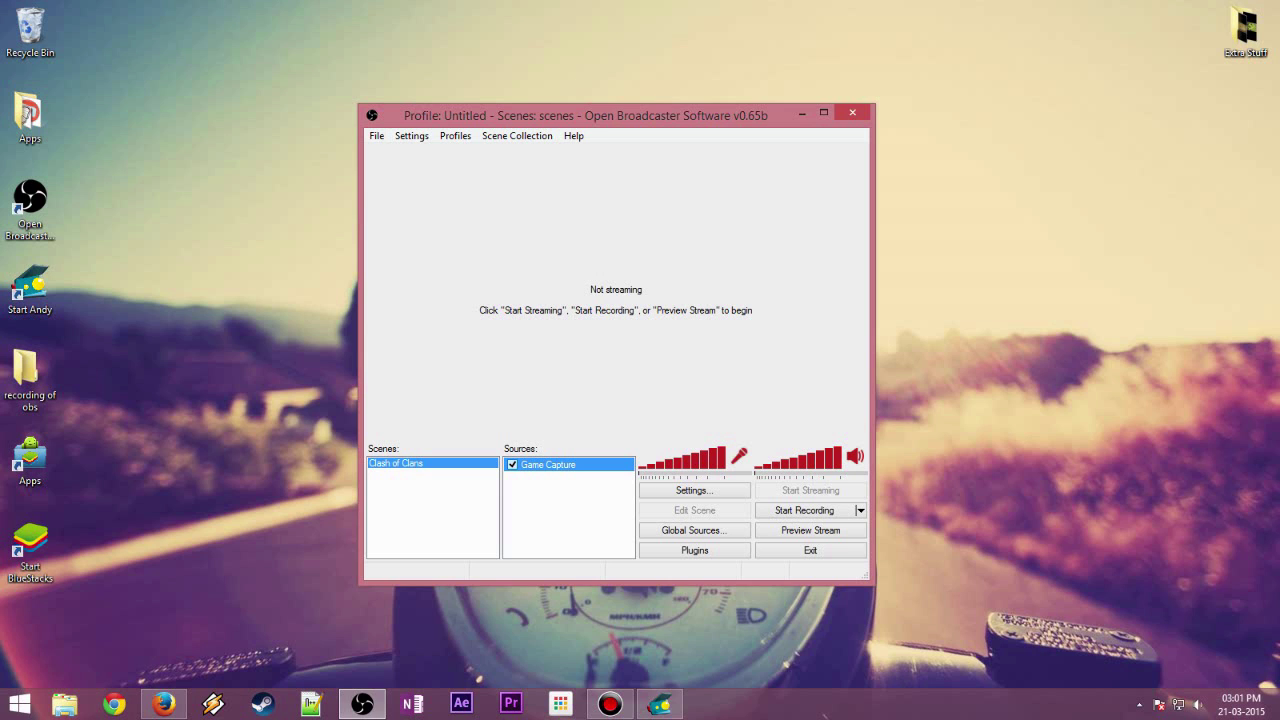
drag(591, 115, 887, 131)
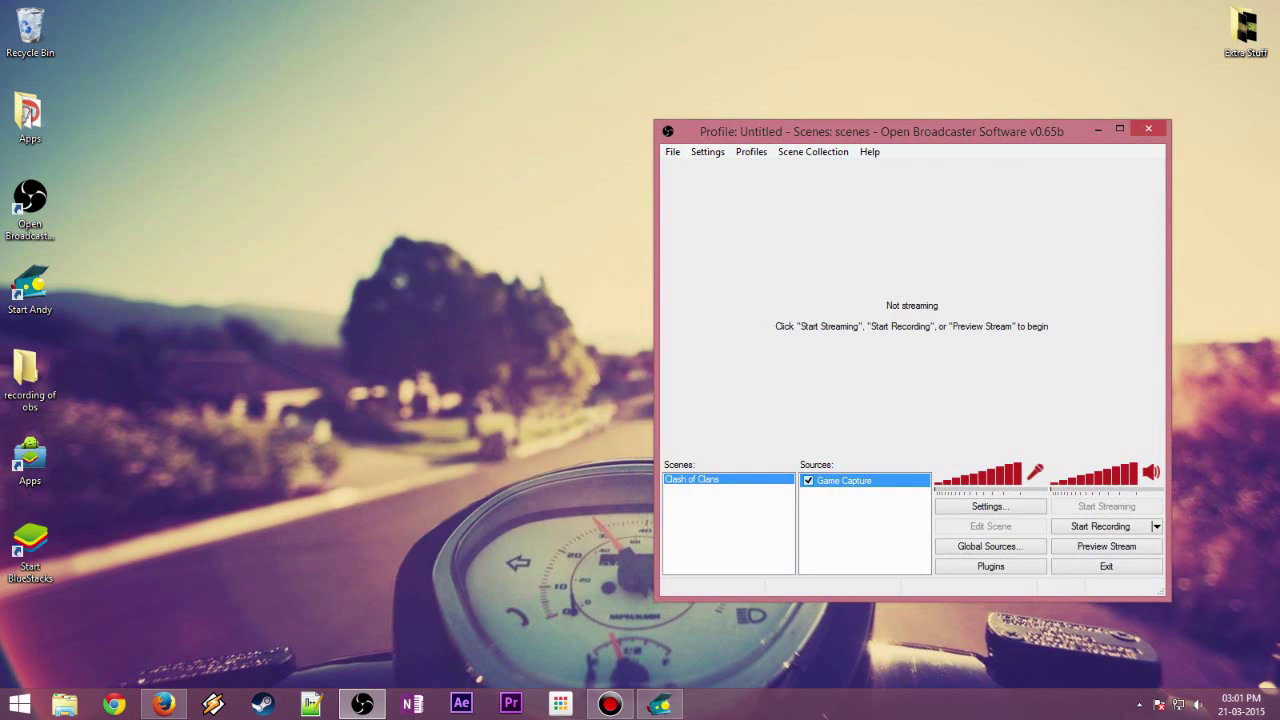
click(660, 704)
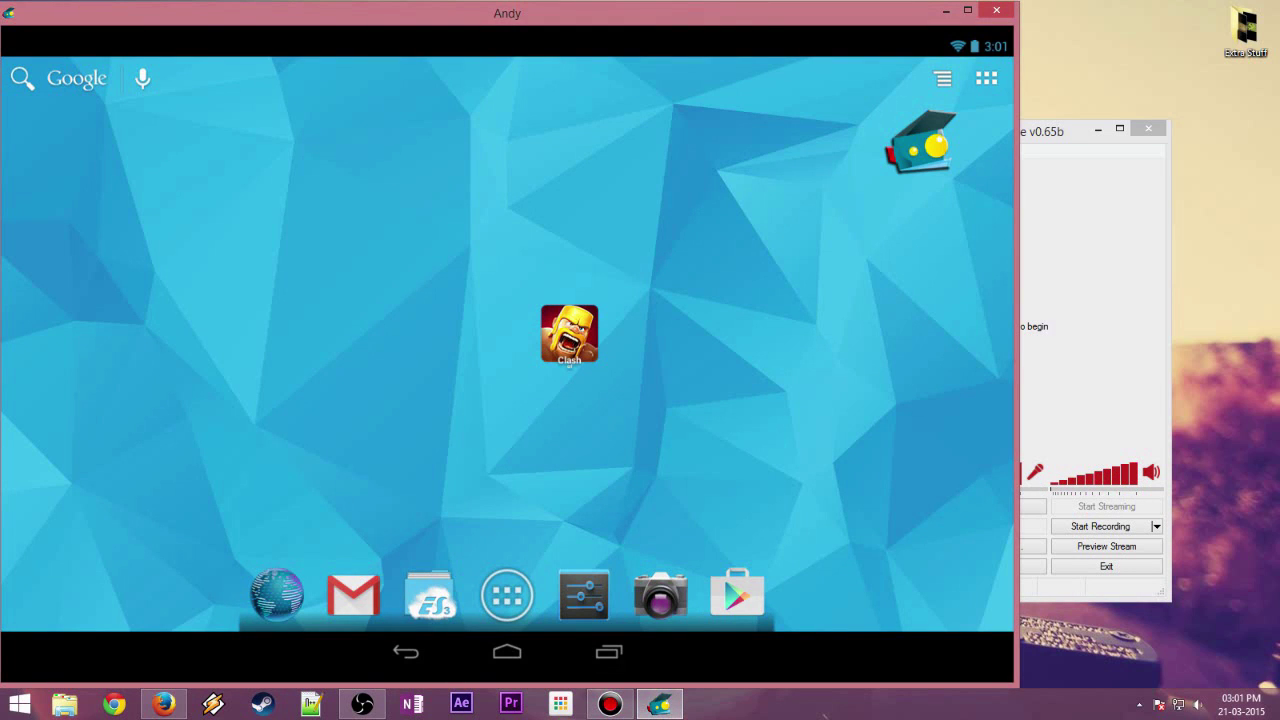
click(569, 360)
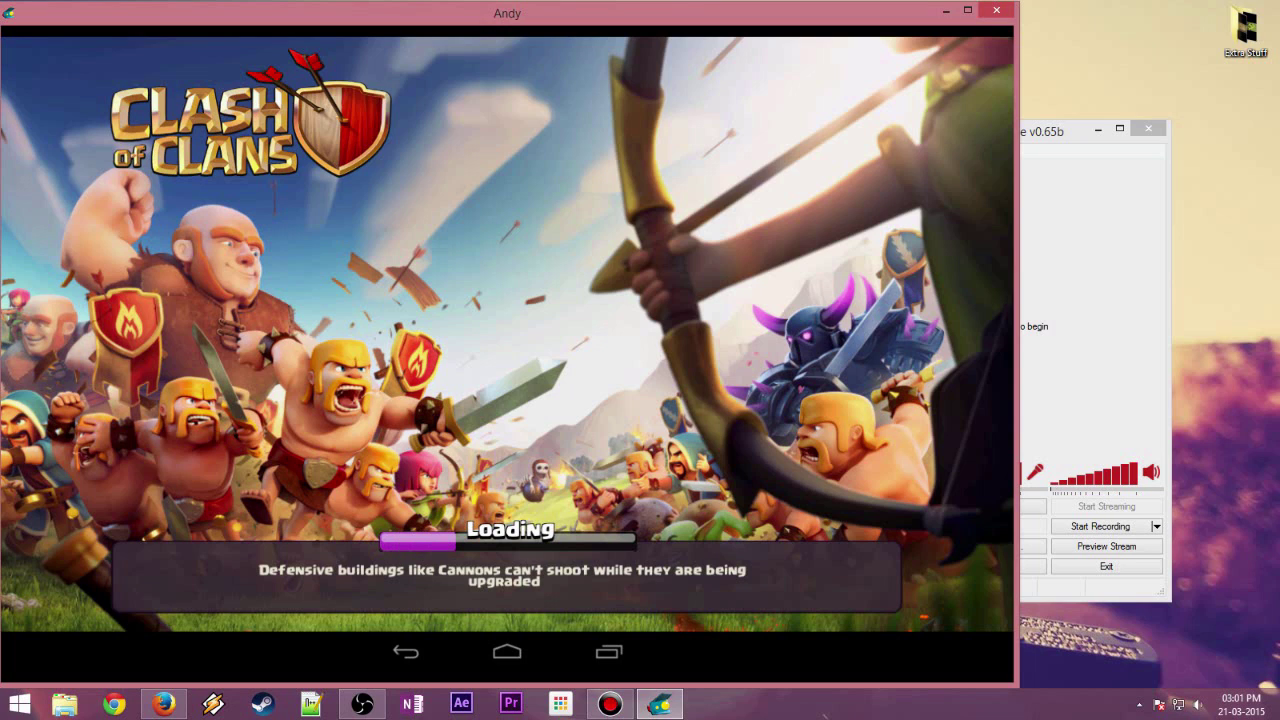
Bring Open Broadcaster Software back beside the game, preview the Game Capture source and stop the preview
drag(1052, 131, 1139, 130)
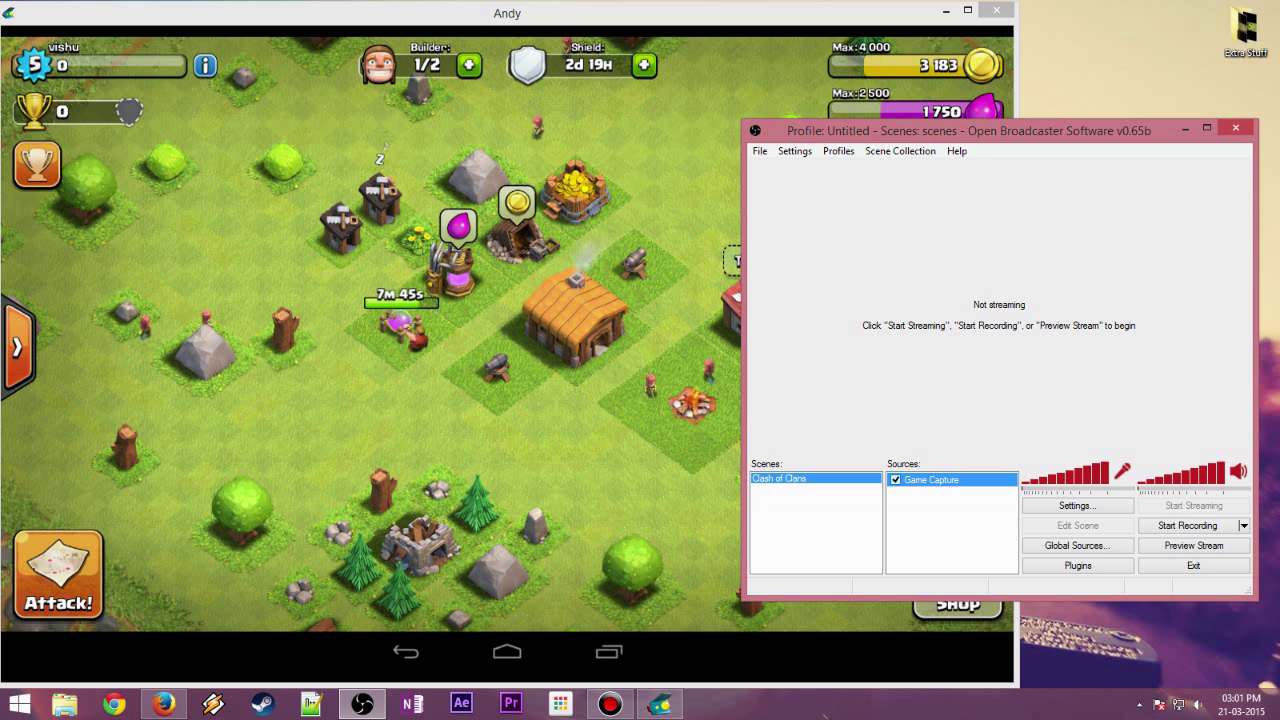
mouse_move(968, 131)
mouse_down()
mouse_move(1001, 137)
mouse_move(926, 135)
mouse_move(964, 137)
mouse_up()
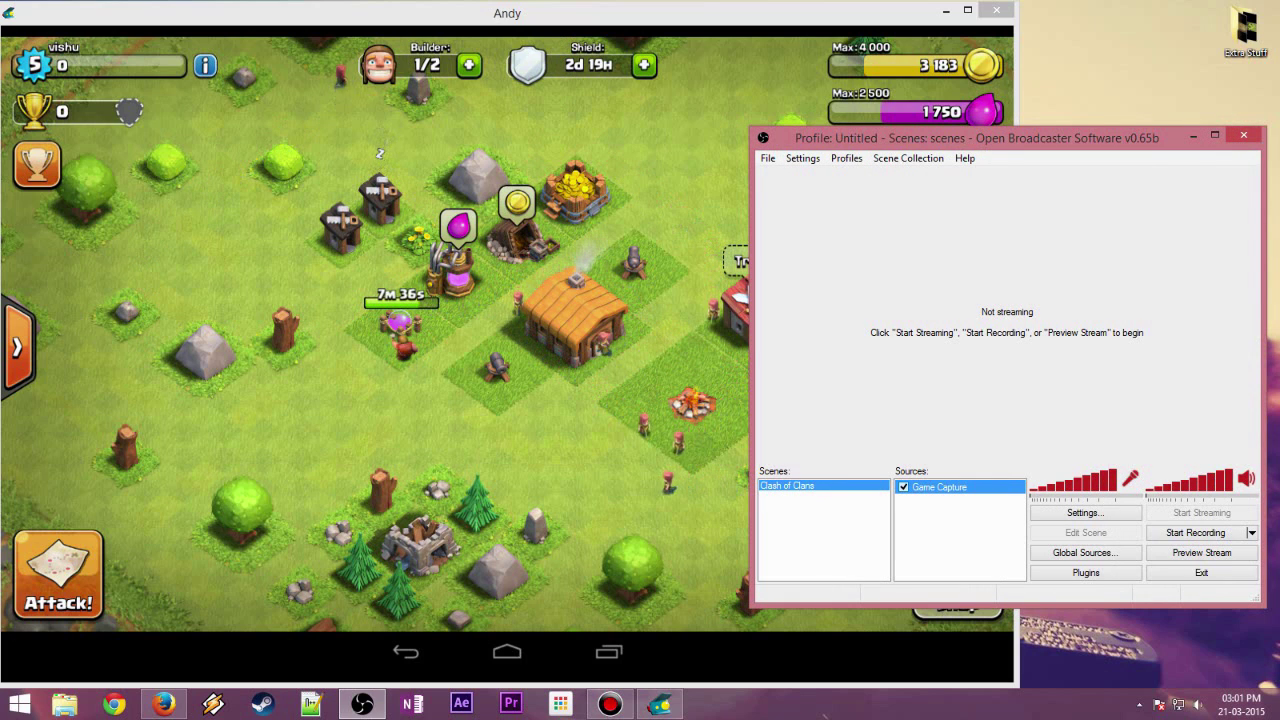
drag(860, 138, 836, 143)
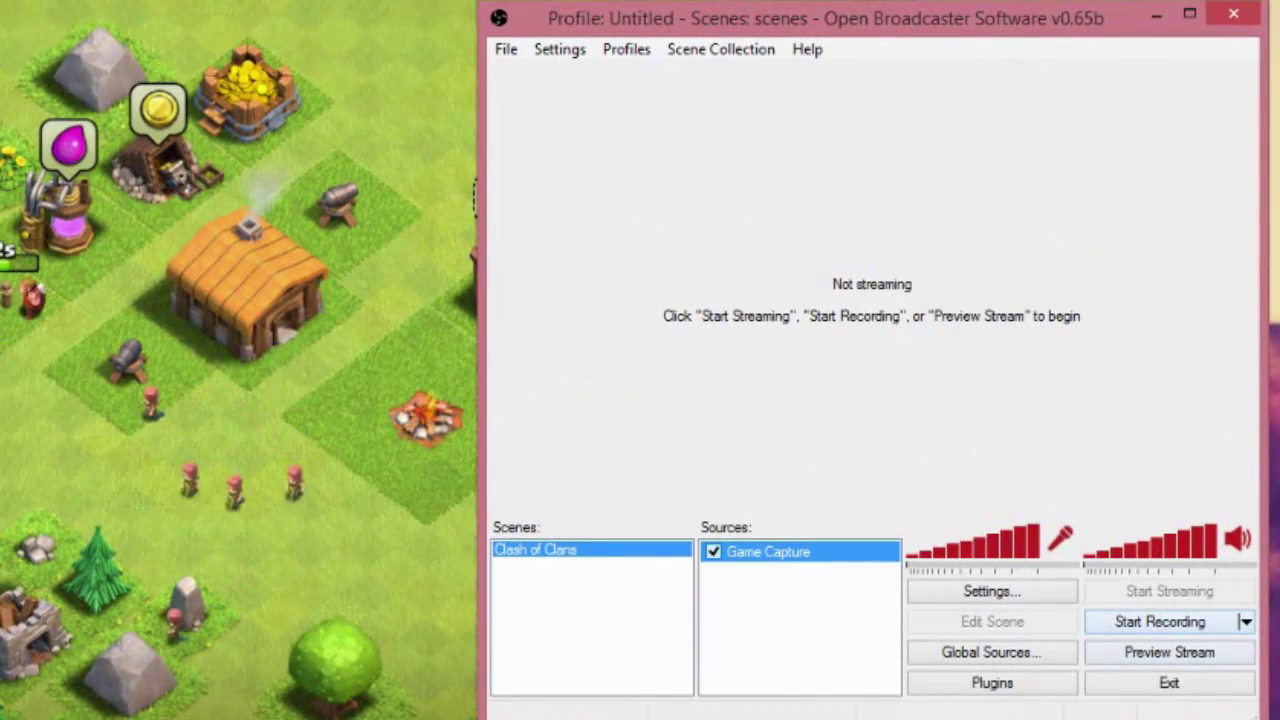
click(1169, 652)
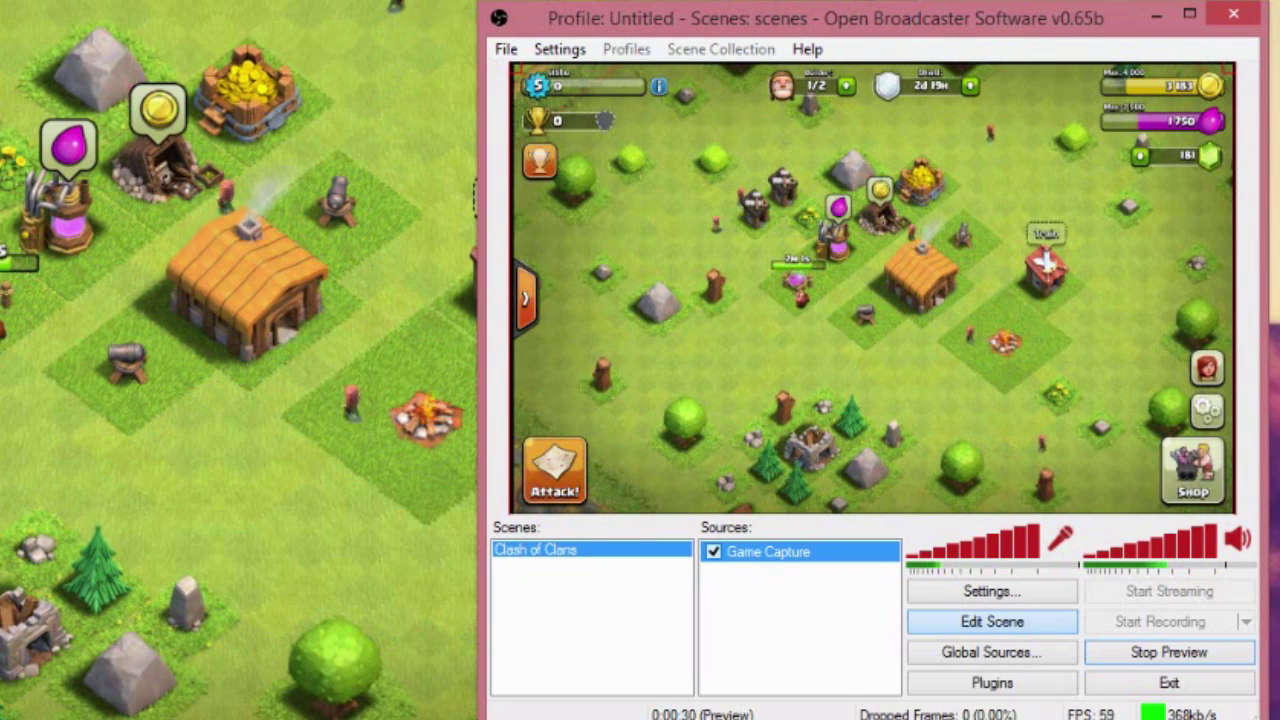
drag(826, 18, 806, 0)
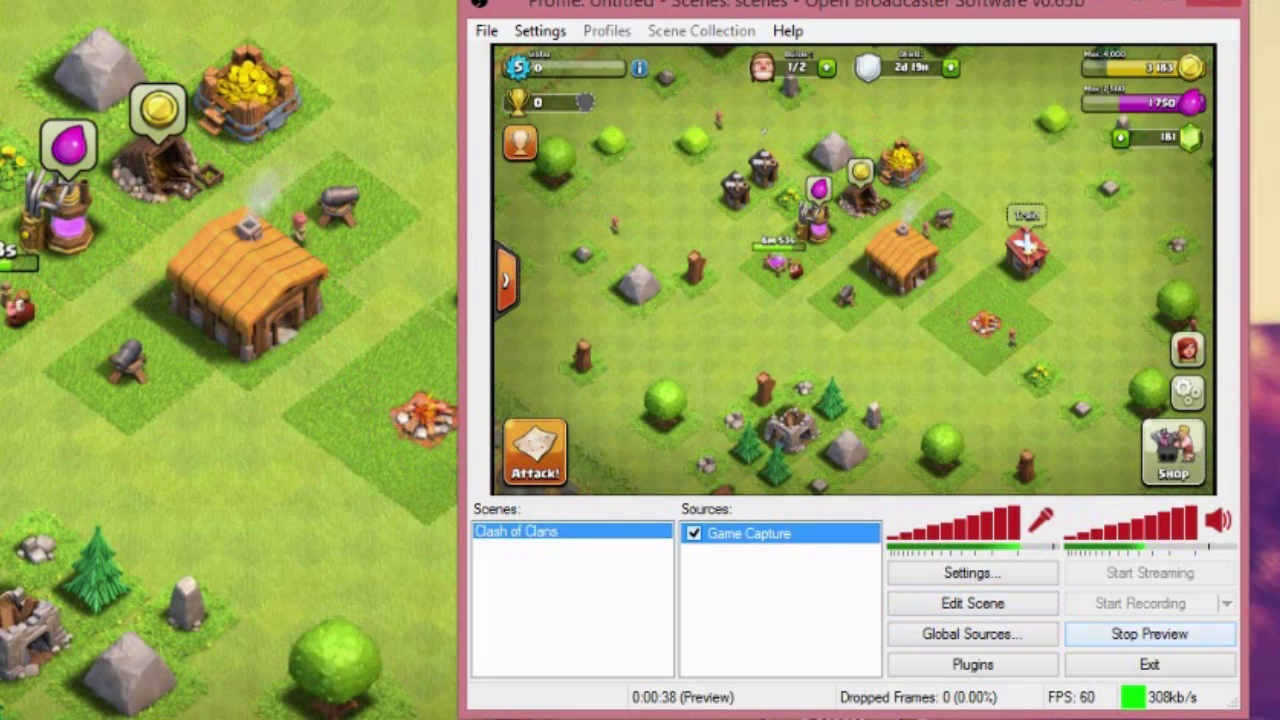
click(1150, 634)
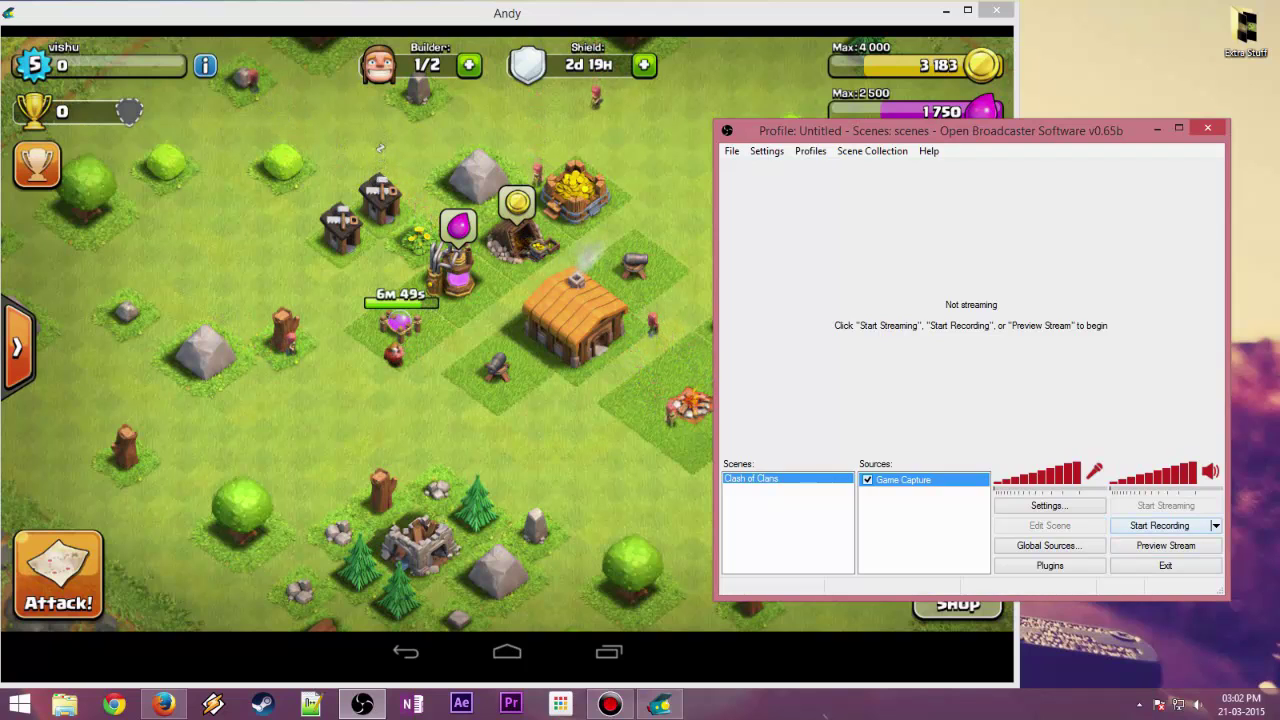
Start recording, switch to Andy and collect the elixir and gold waiting in the village
click(1159, 526)
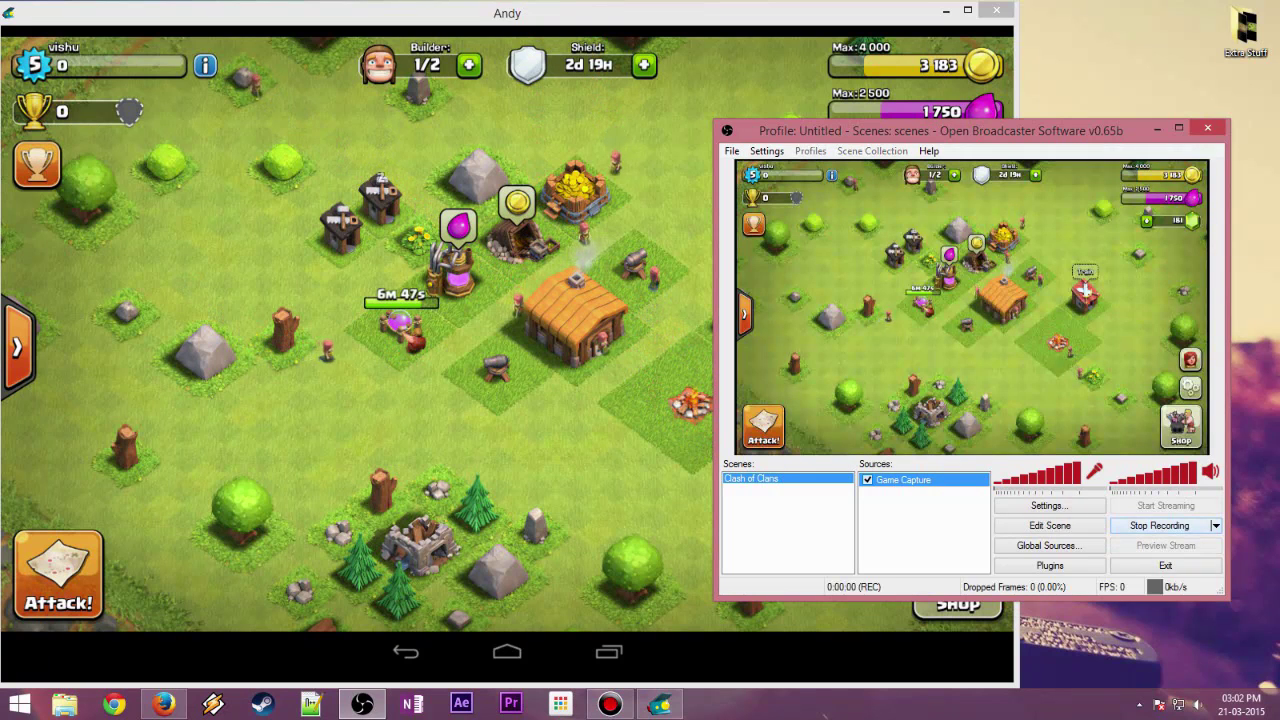
key(alt+Tab)
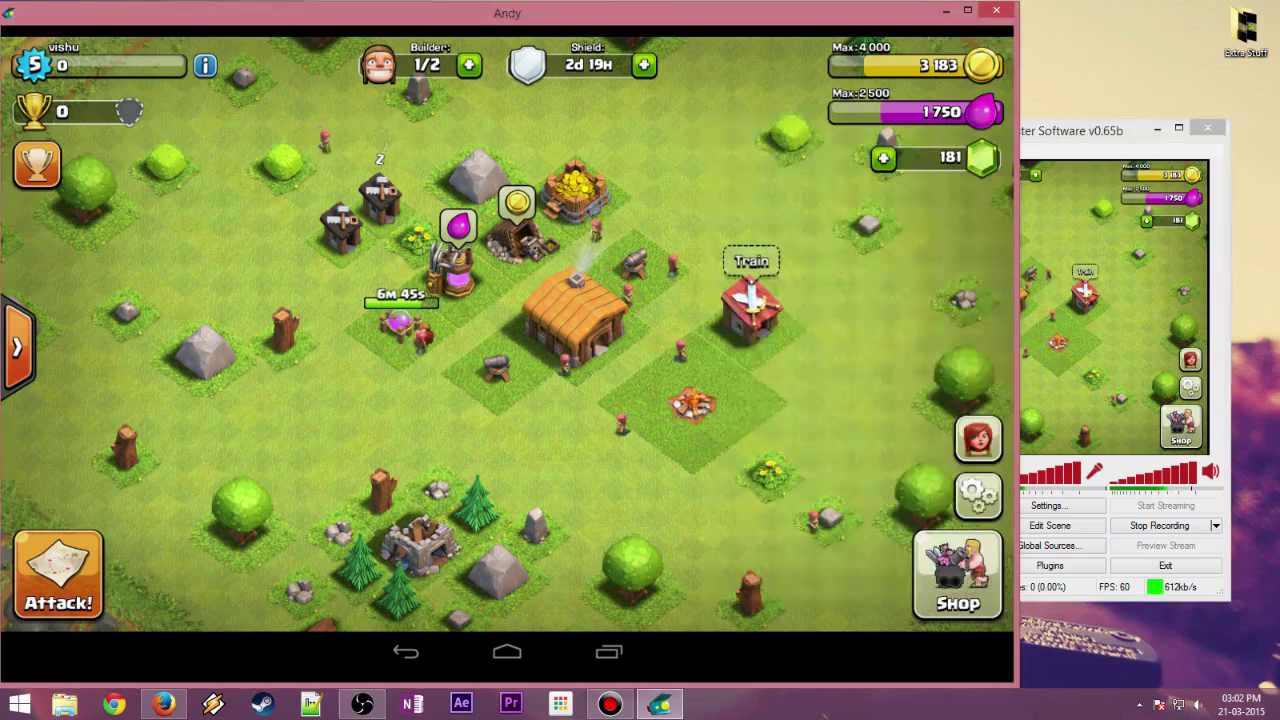
click(458, 226)
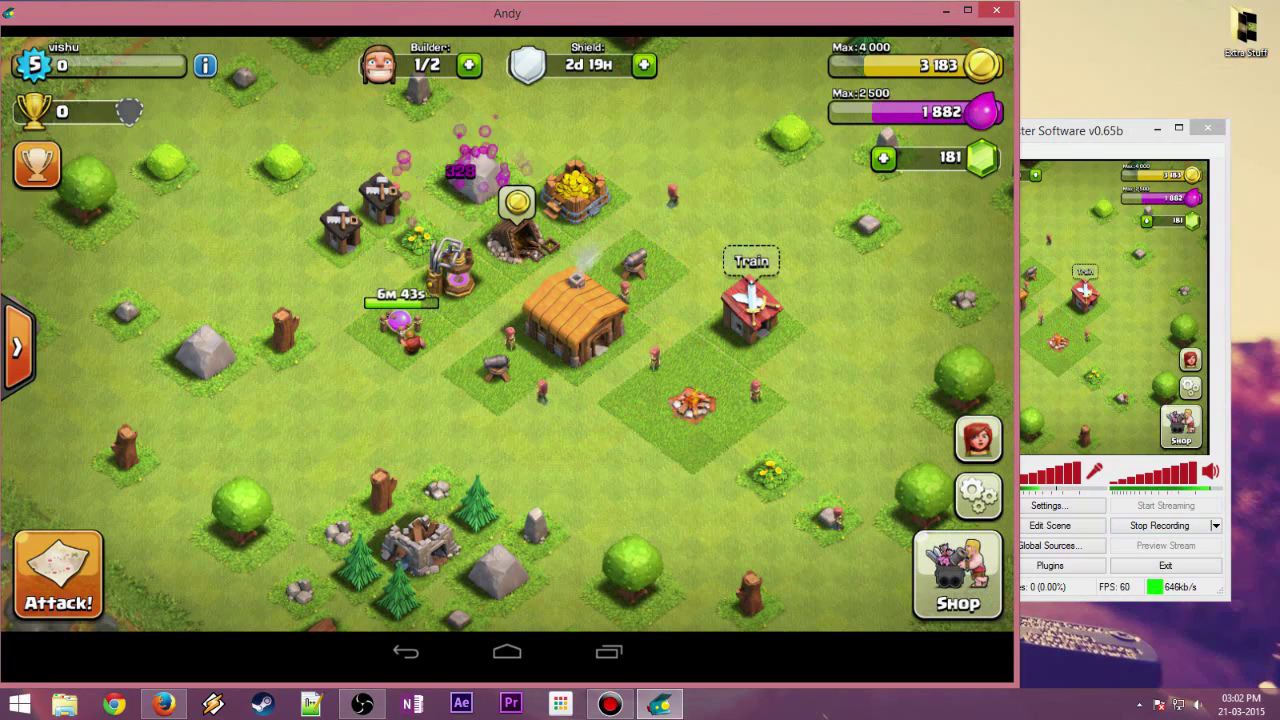
click(517, 204)
drag(517, 204, 615, 156)
drag(478, 103, 471, 128)
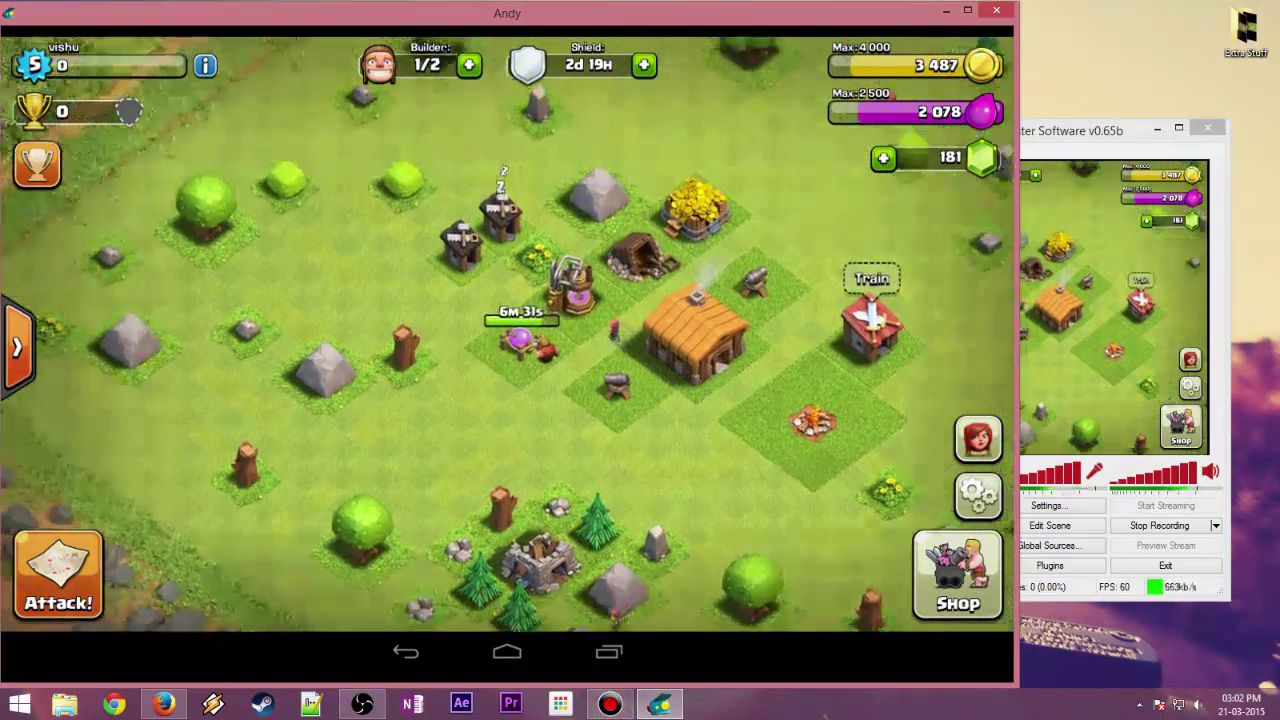
drag(520, 420, 464, 373)
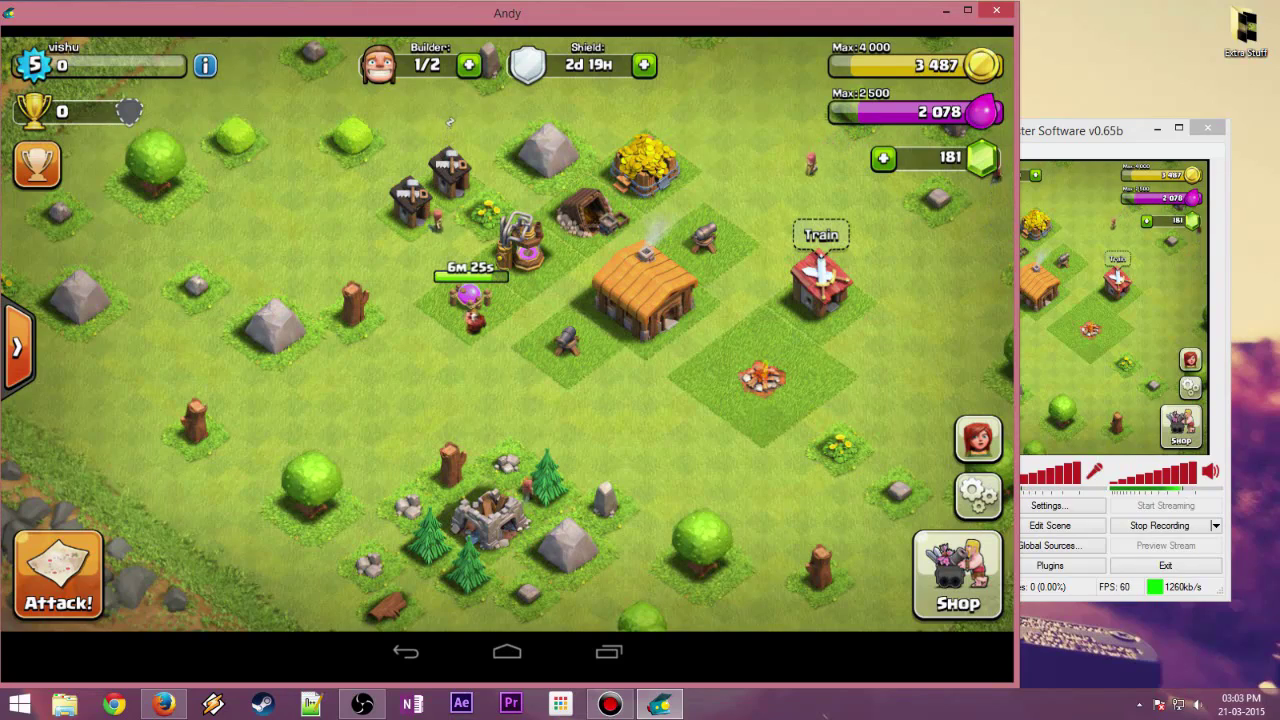
Train 10 Barbarians in the Barracks and finish their training immediately with a gem
click(821, 285)
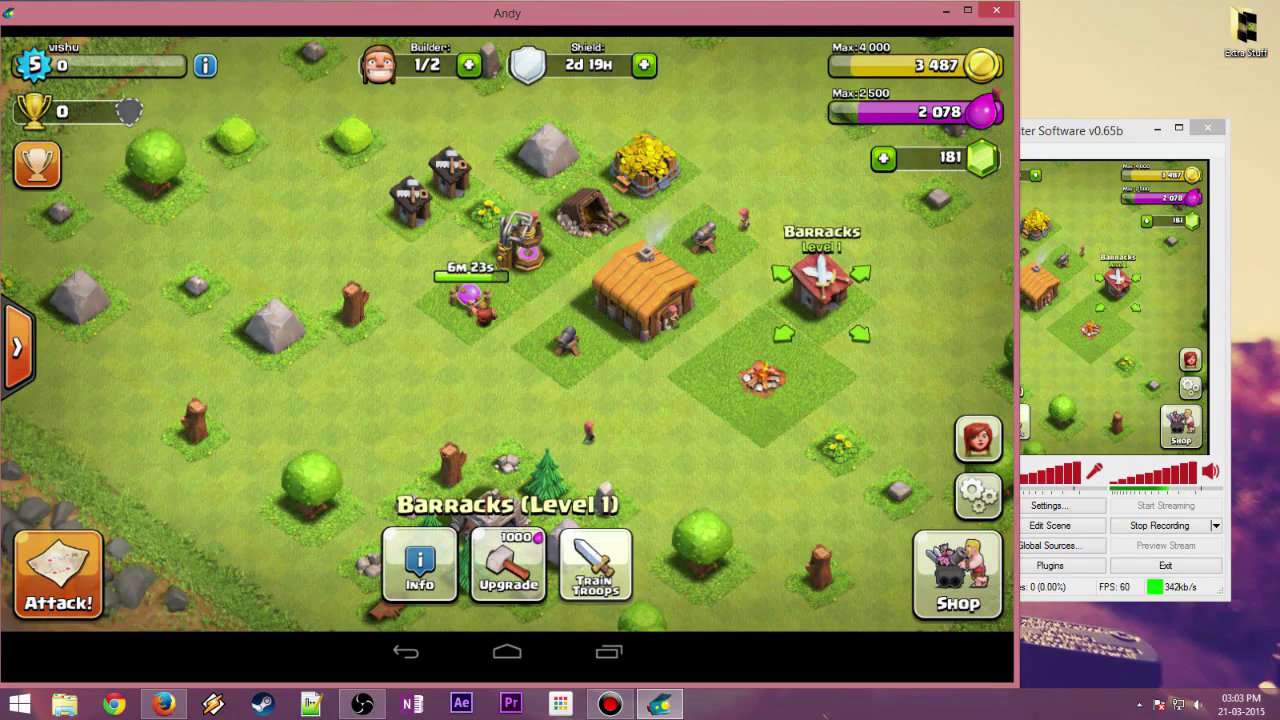
click(596, 563)
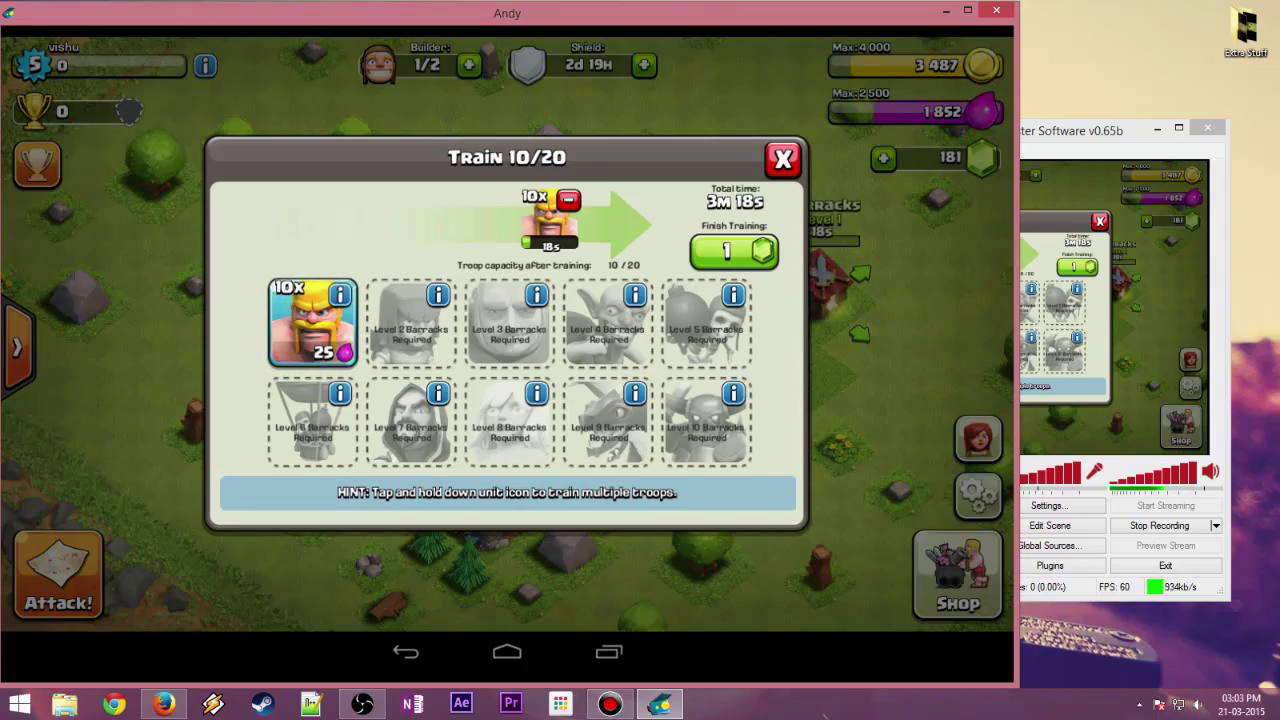
click(734, 251)
click(783, 160)
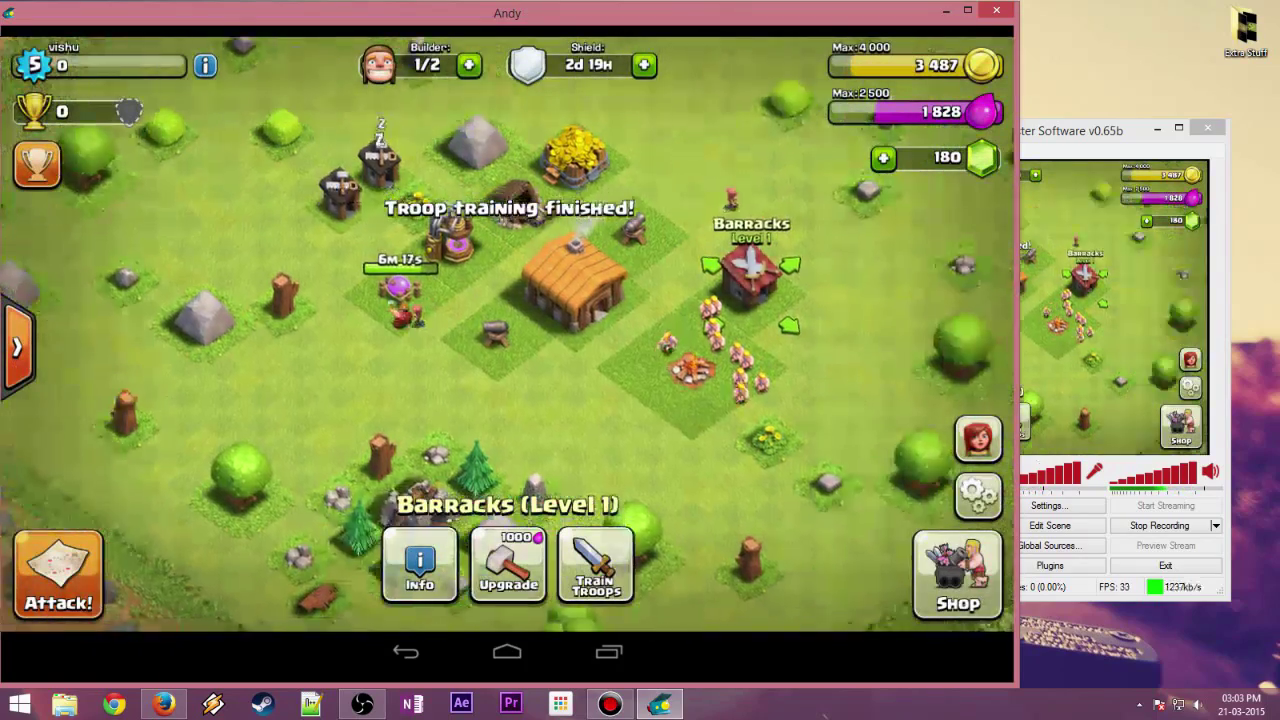
Pan and zoom around the village to show gameplay in the recording, and deselect the Barracks
drag(440, 270, 640, 380)
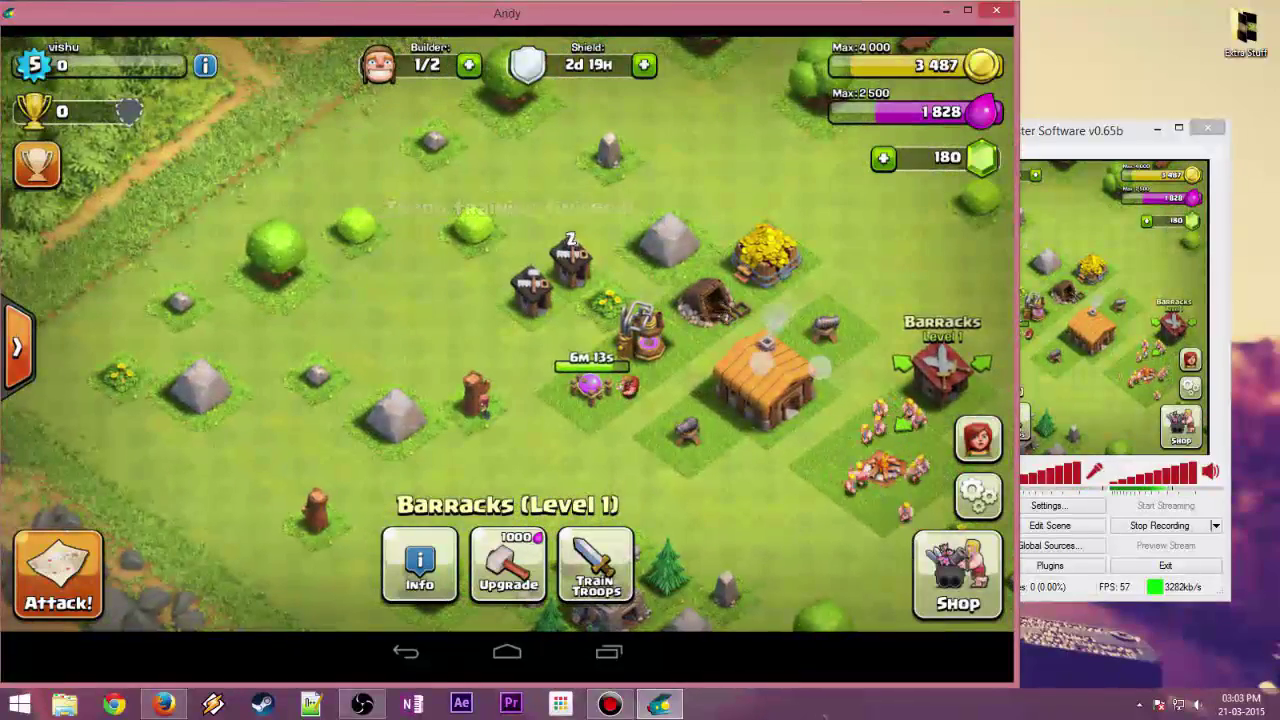
scroll(792, 365, up, 4)
scroll(792, 365, down, 5)
scroll(792, 365, up, 3)
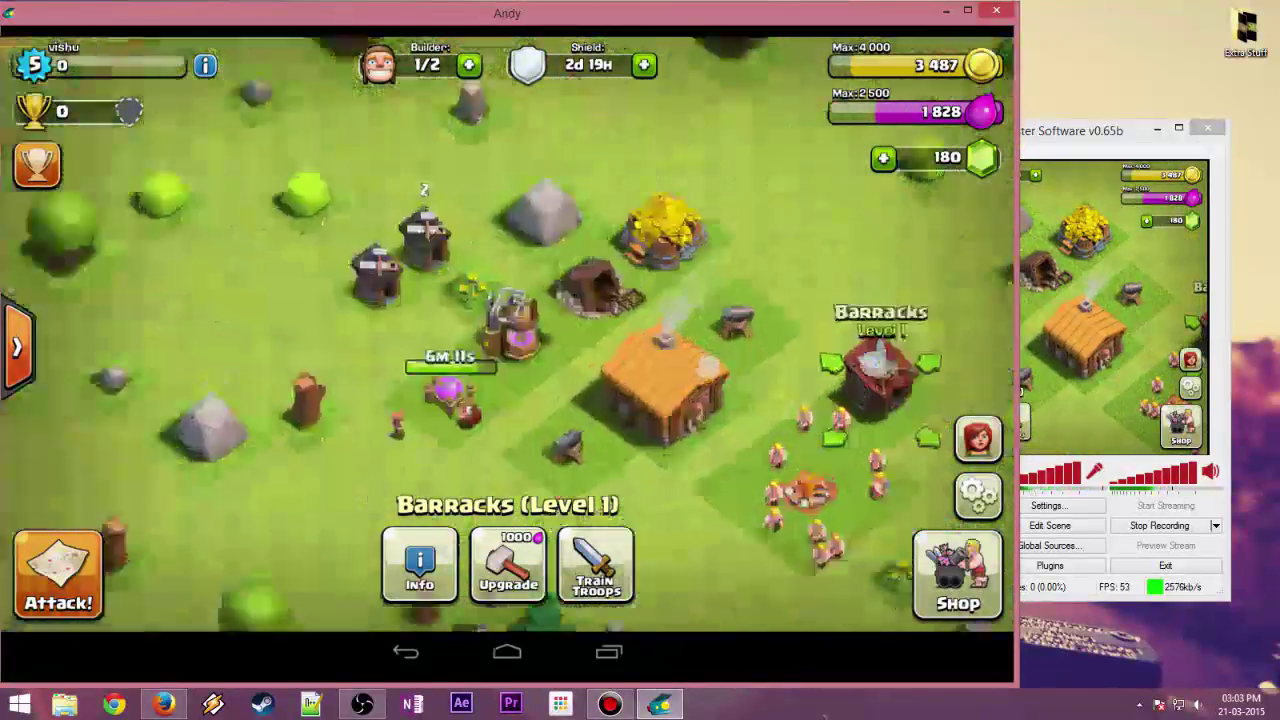
scroll(500, 330, up, 2)
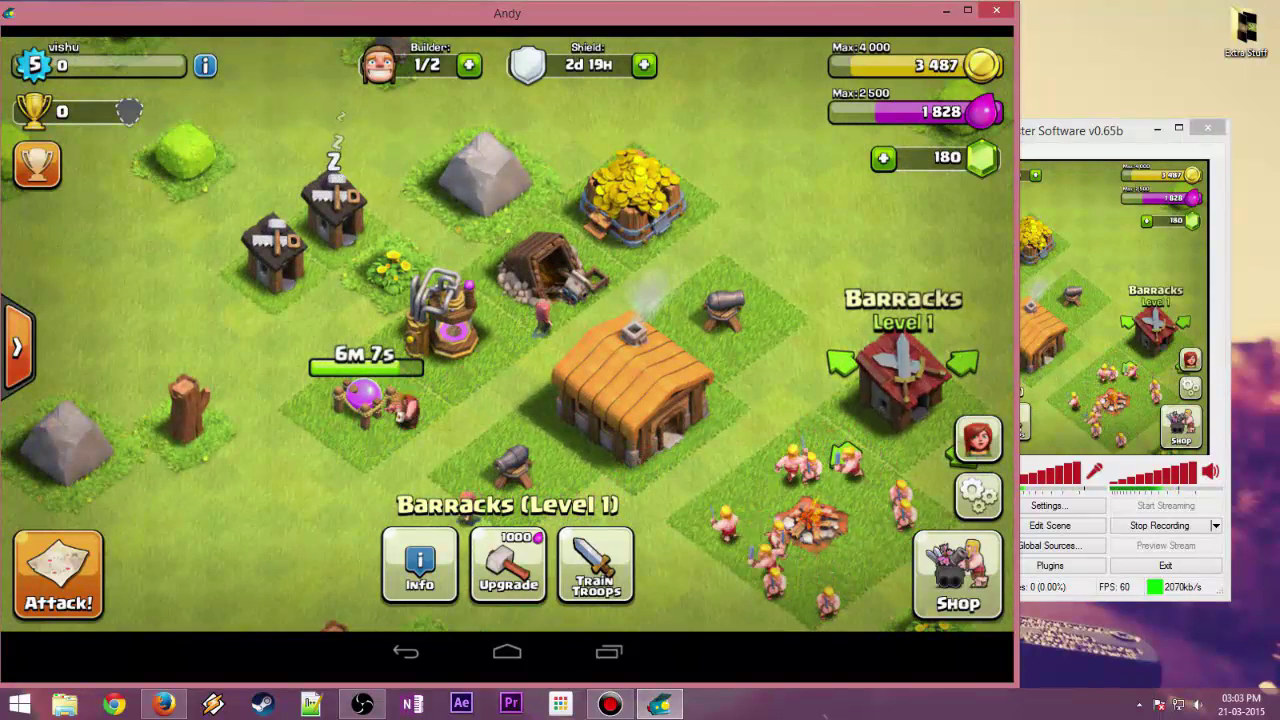
click(690, 470)
drag(690, 470, 628, 397)
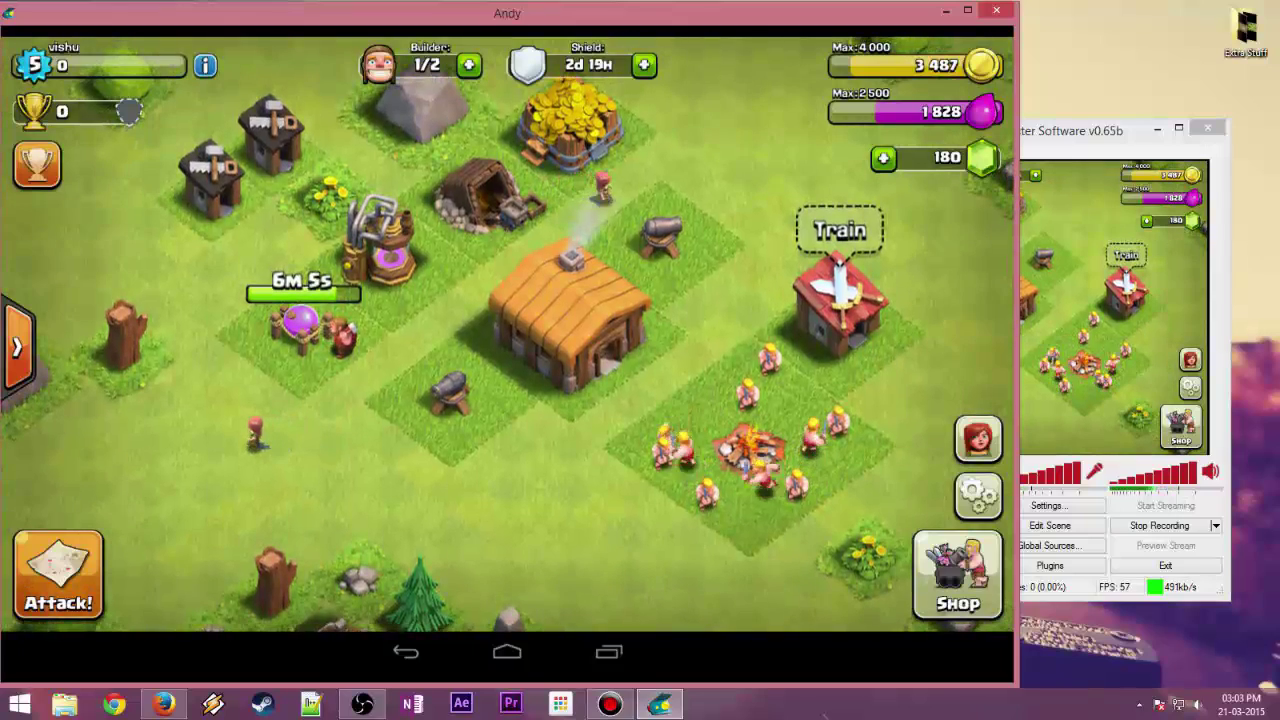
Switch back to Open Broadcaster Software and stop the recording
key(alt+Tab)
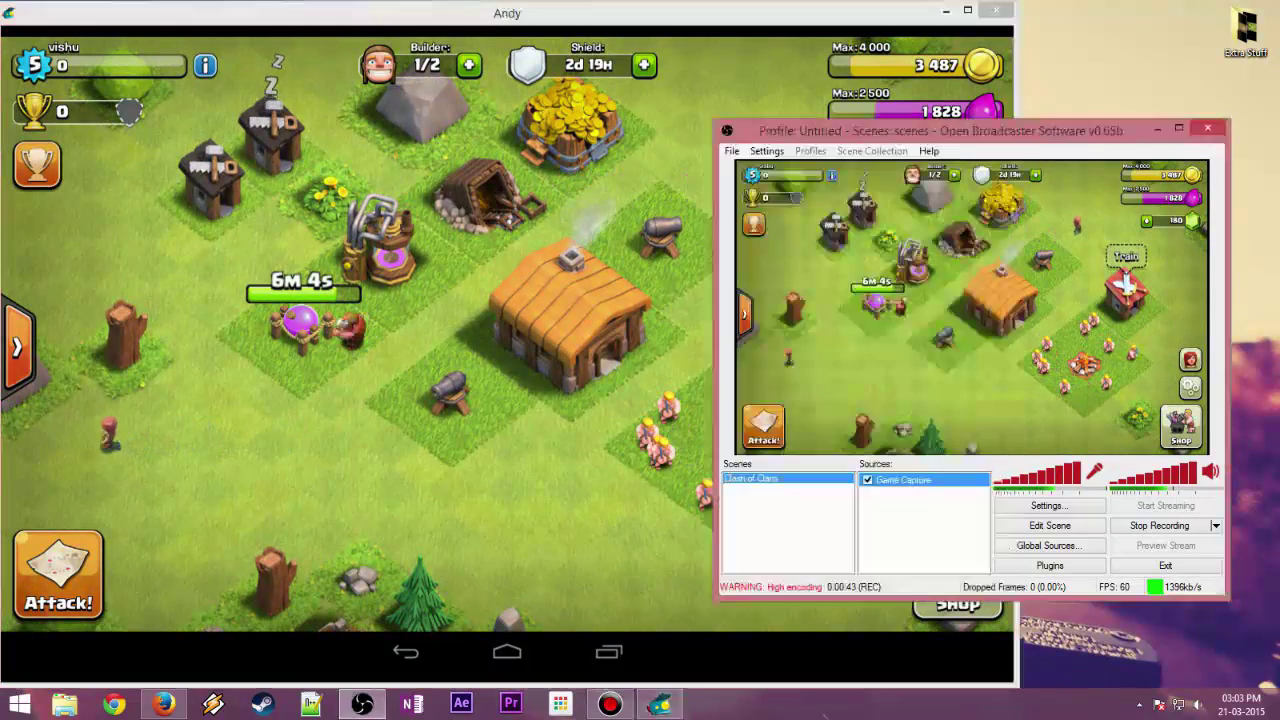
drag(940, 131, 869, 128)
click(1088, 522)
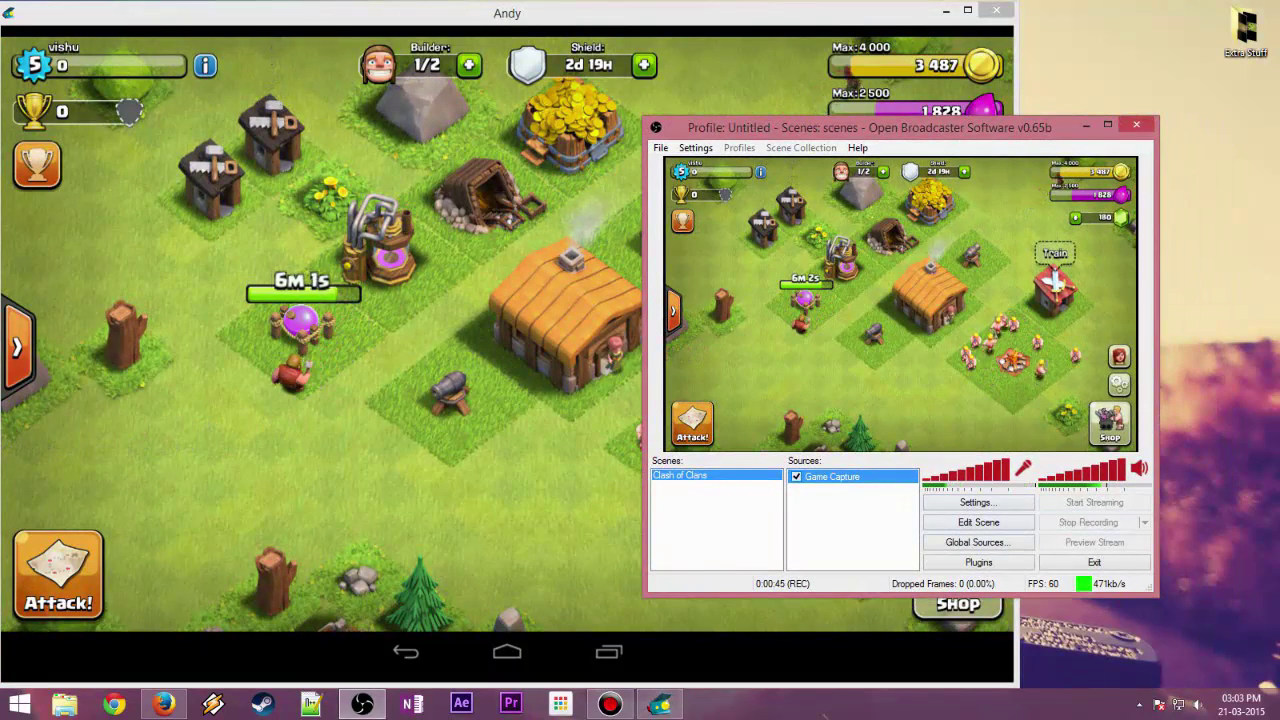
click(1088, 522)
Quit Clash of Clans in Andy, minimize the emulator and reposition the Open Broadcaster Software window
key(alt+Tab)
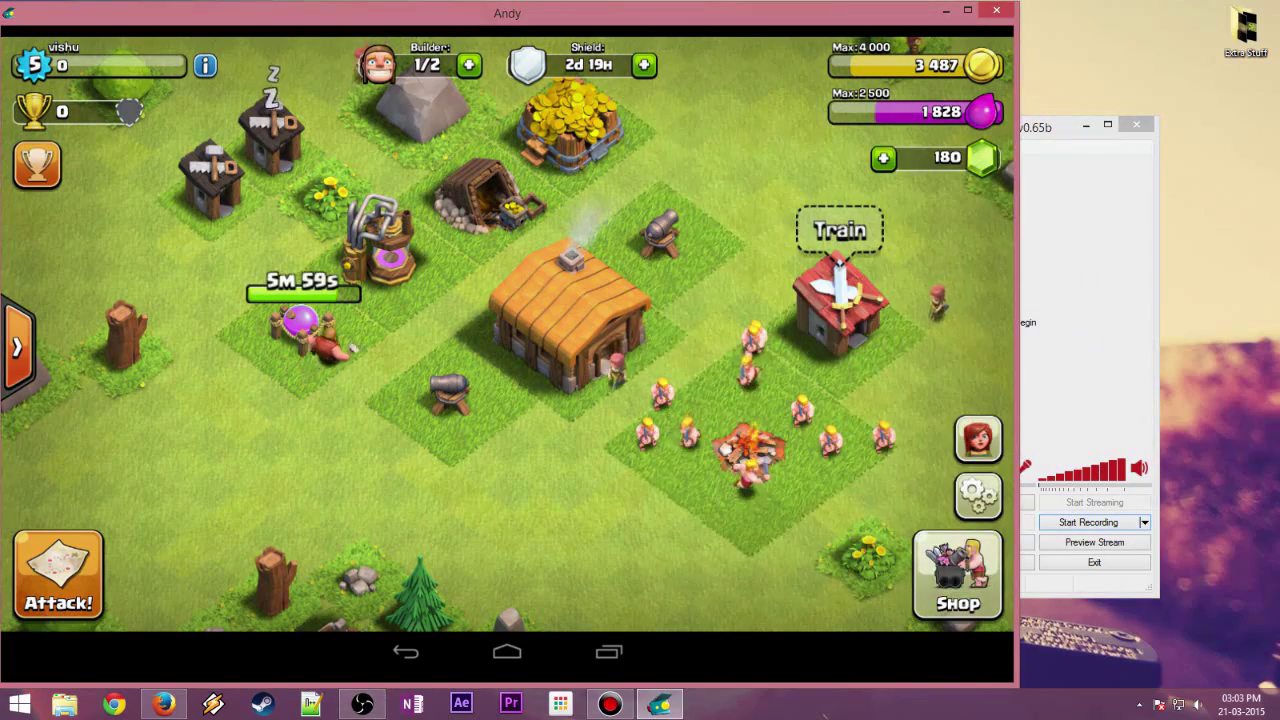
key(Escape)
click(585, 390)
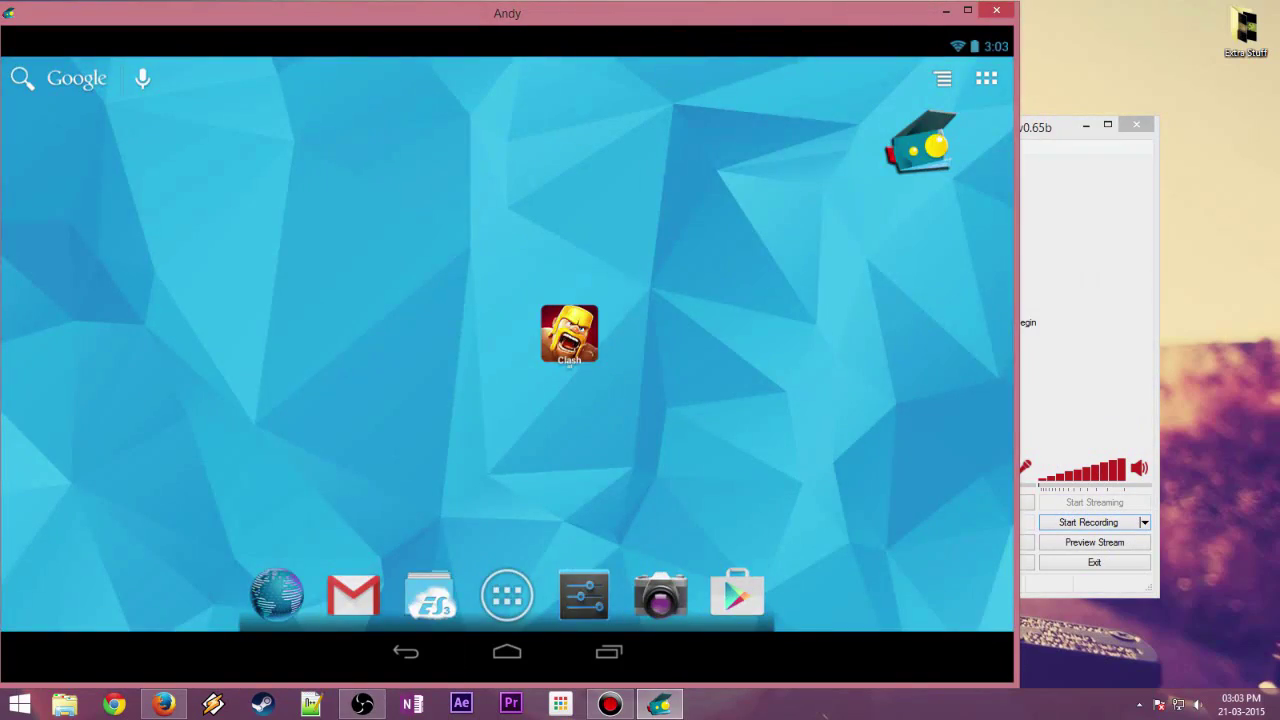
click(946, 11)
drag(869, 127, 731, 104)
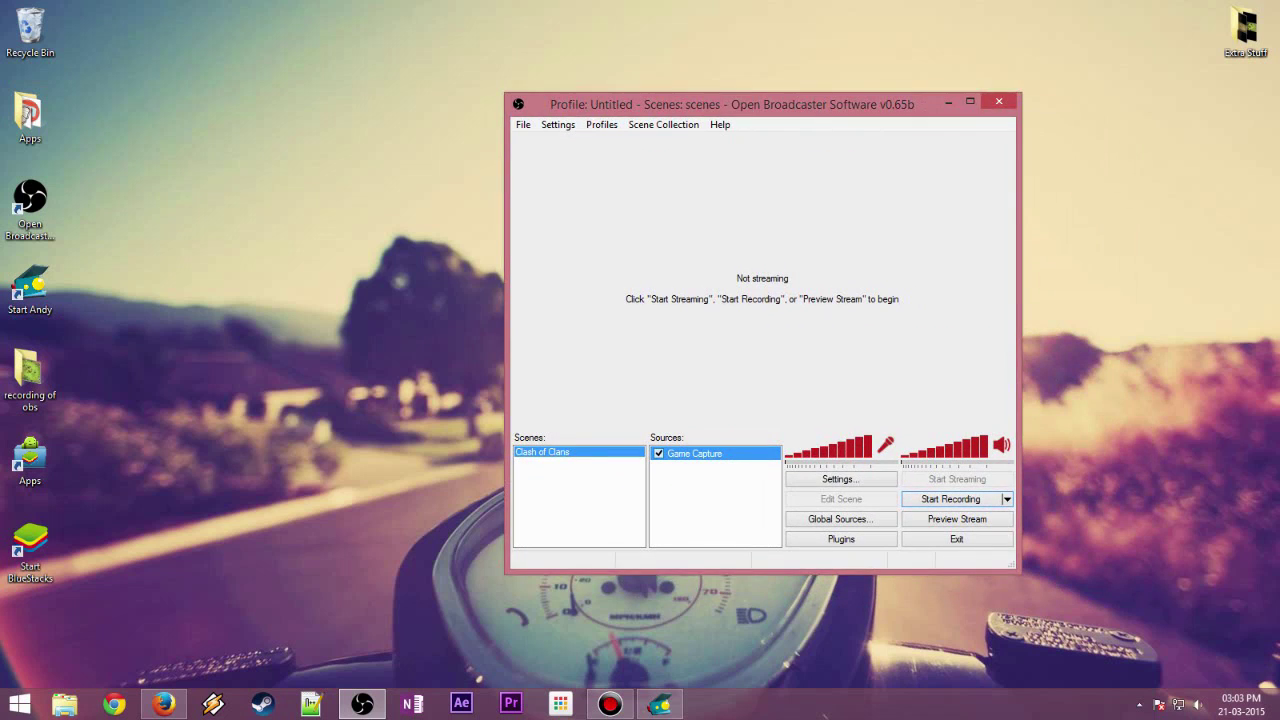
right_click(204, 120)
right_click(198, 132)
click(232, 178)
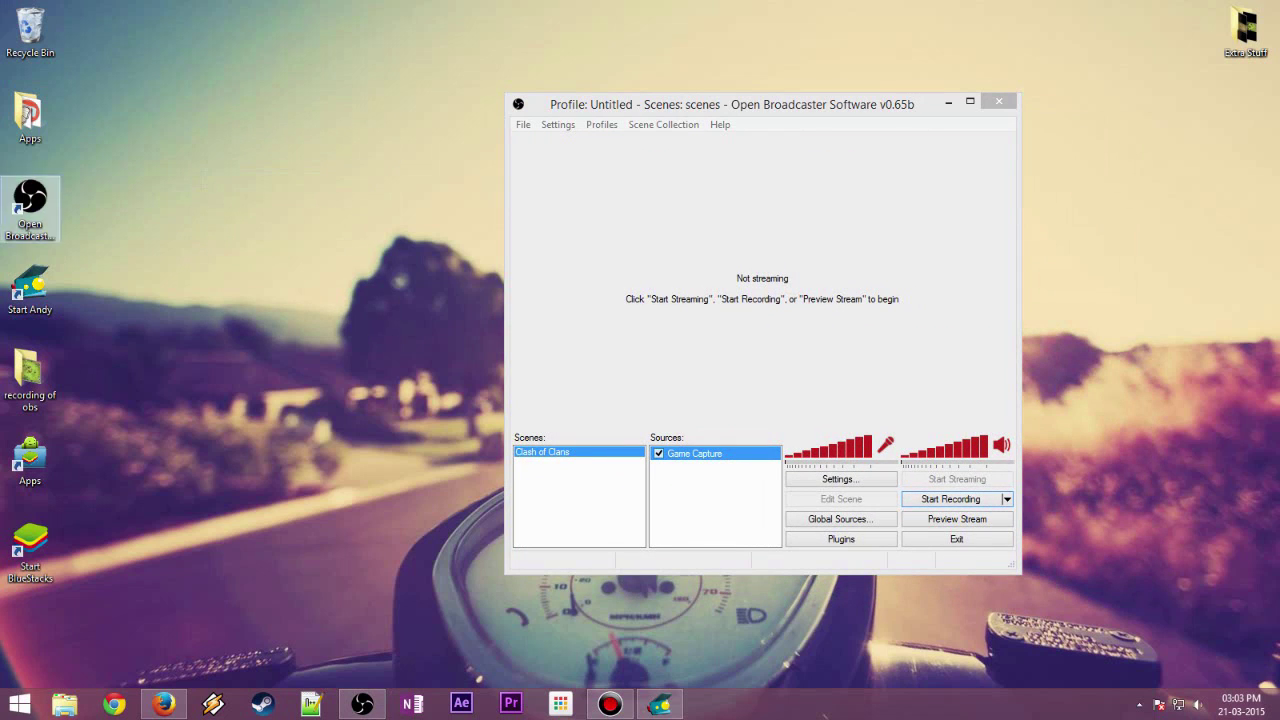
right_click(162, 54)
click(198, 100)
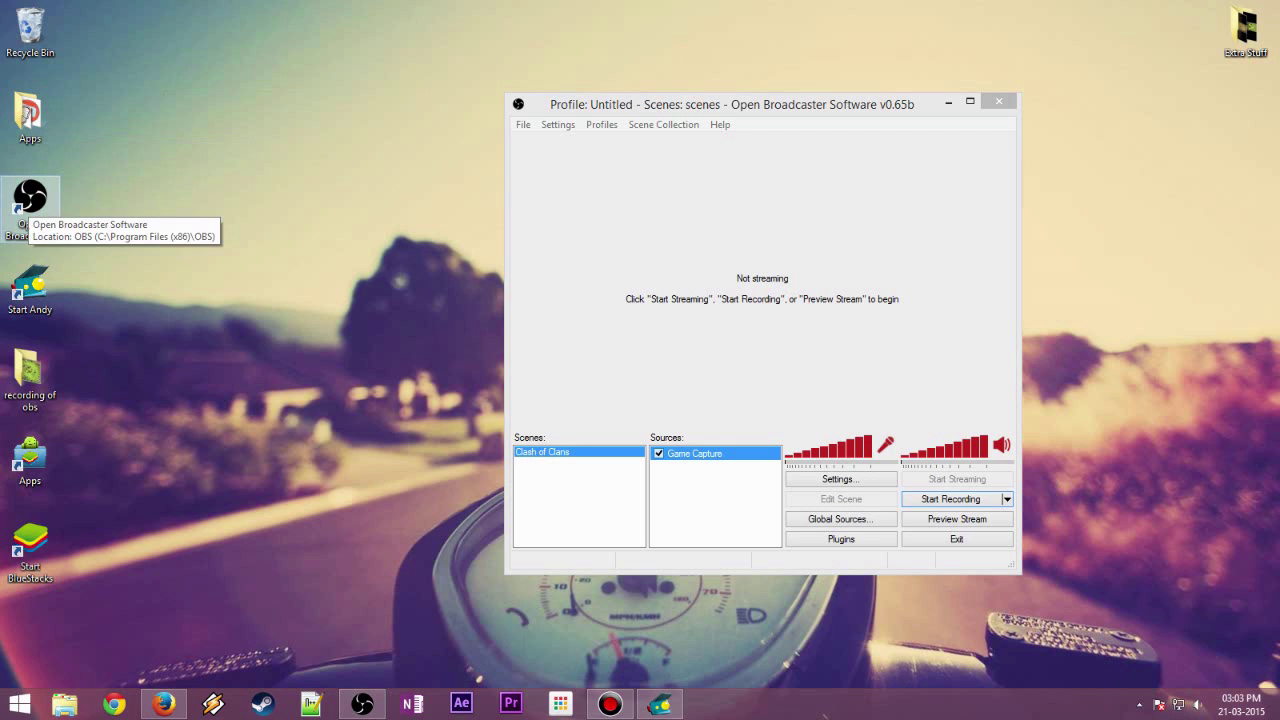
double_click(30, 375)
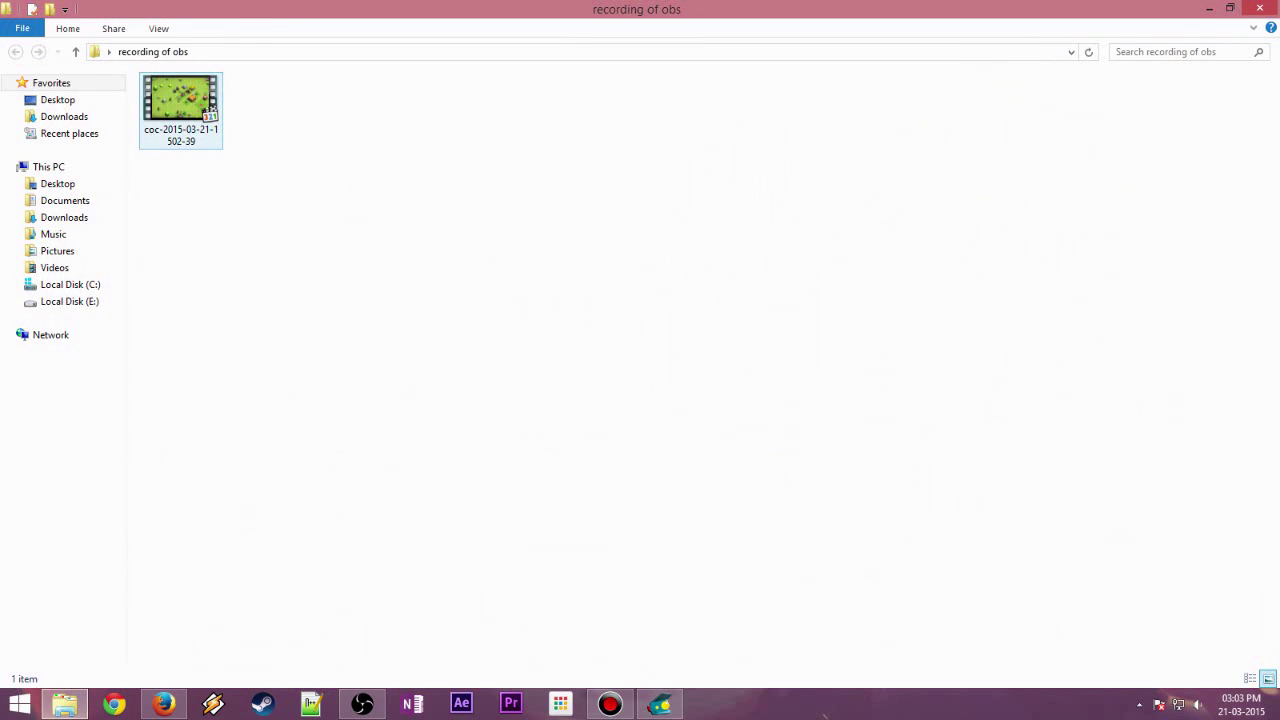
right_click(174, 88)
click(240, 103)
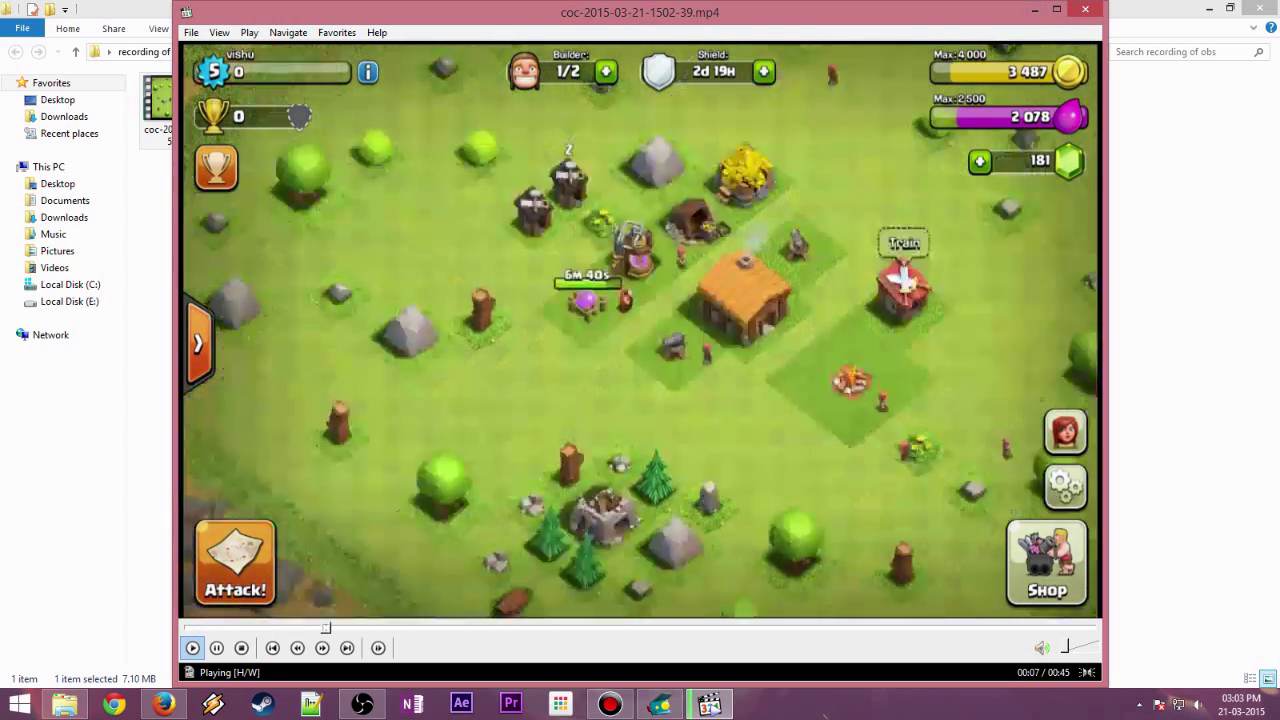
click(1085, 9)
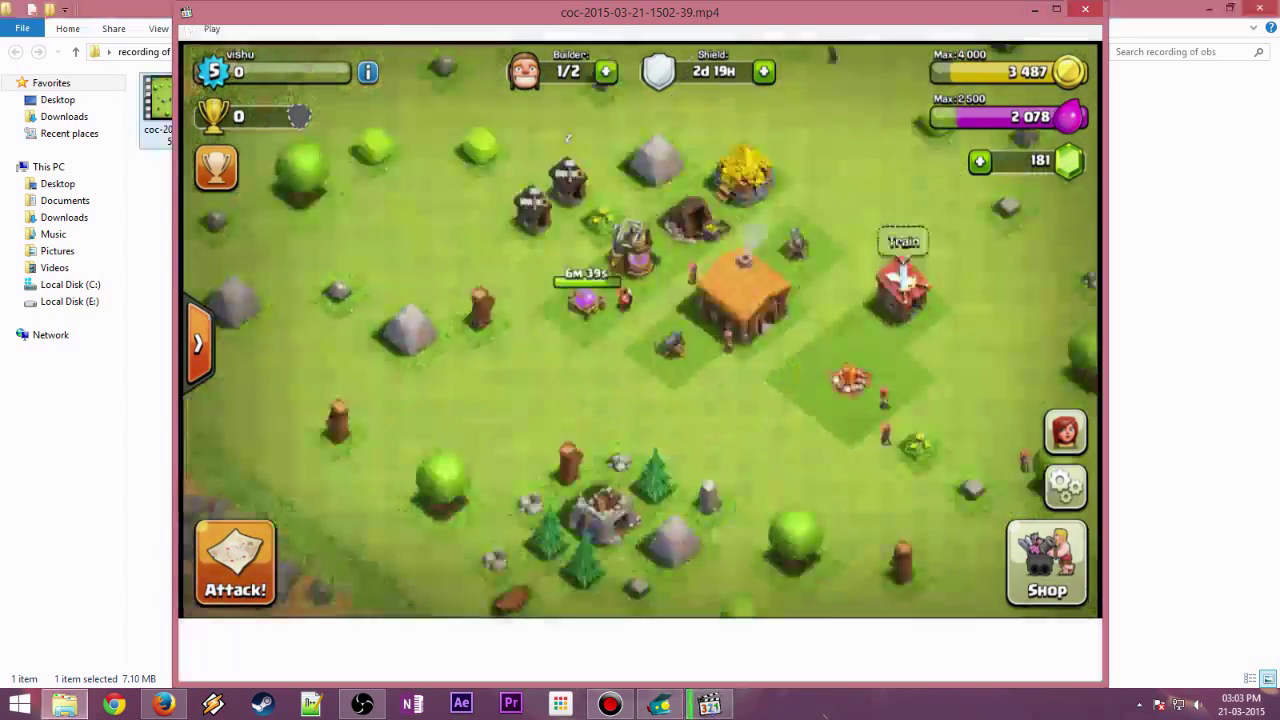
click(400, 170)
Inspect the recorded clip's overall bit rate and its minimum and maximum frame rates in MediaInfo, and close the report
right_click(167, 107)
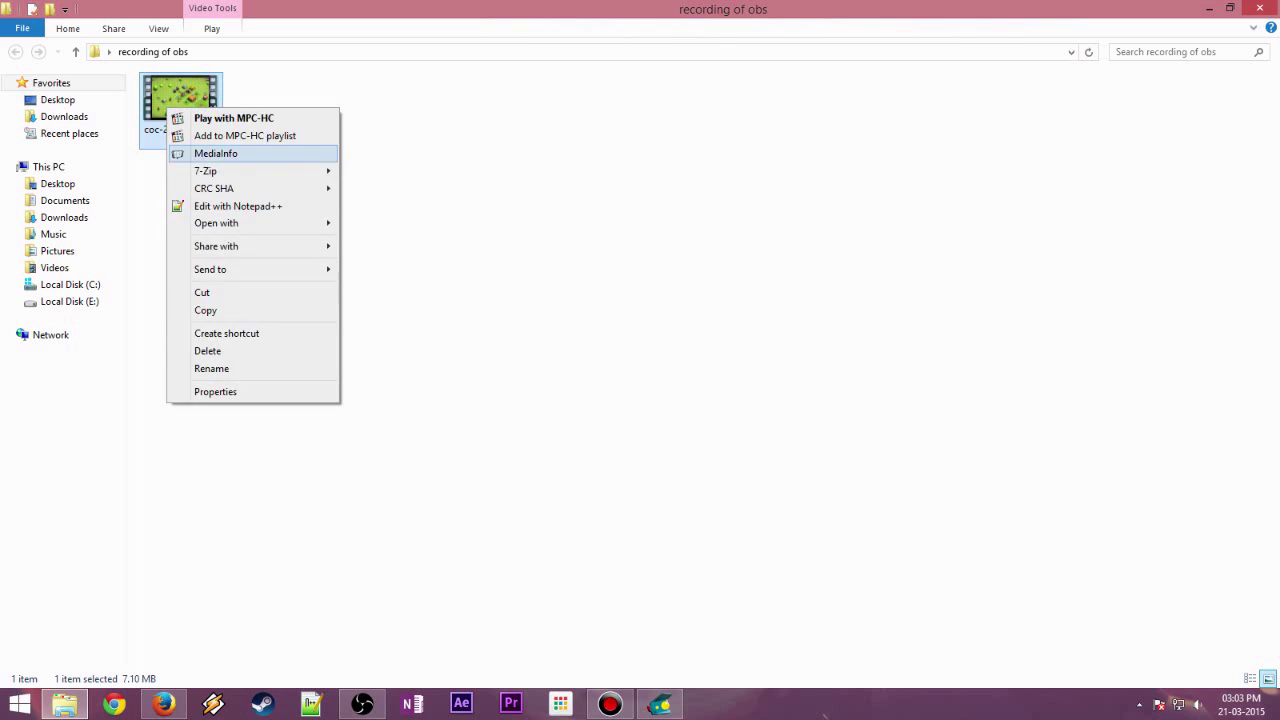
click(215, 153)
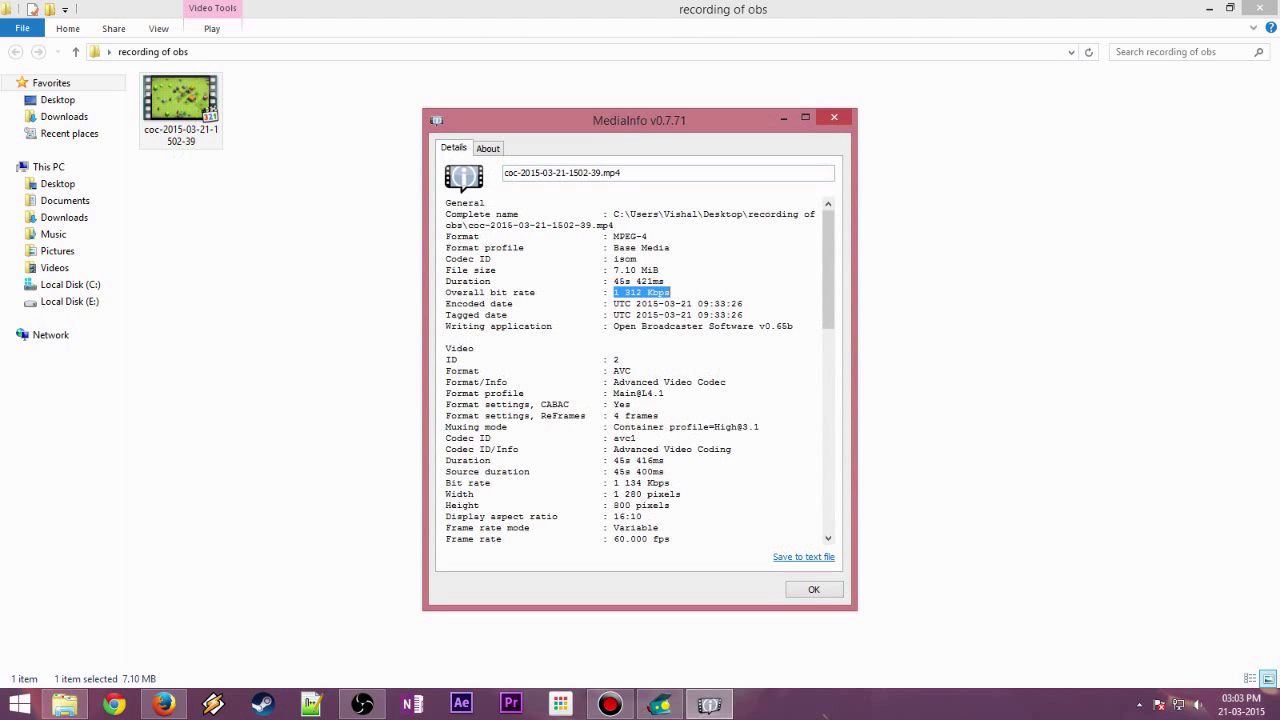
scroll(639, 281, down, 7)
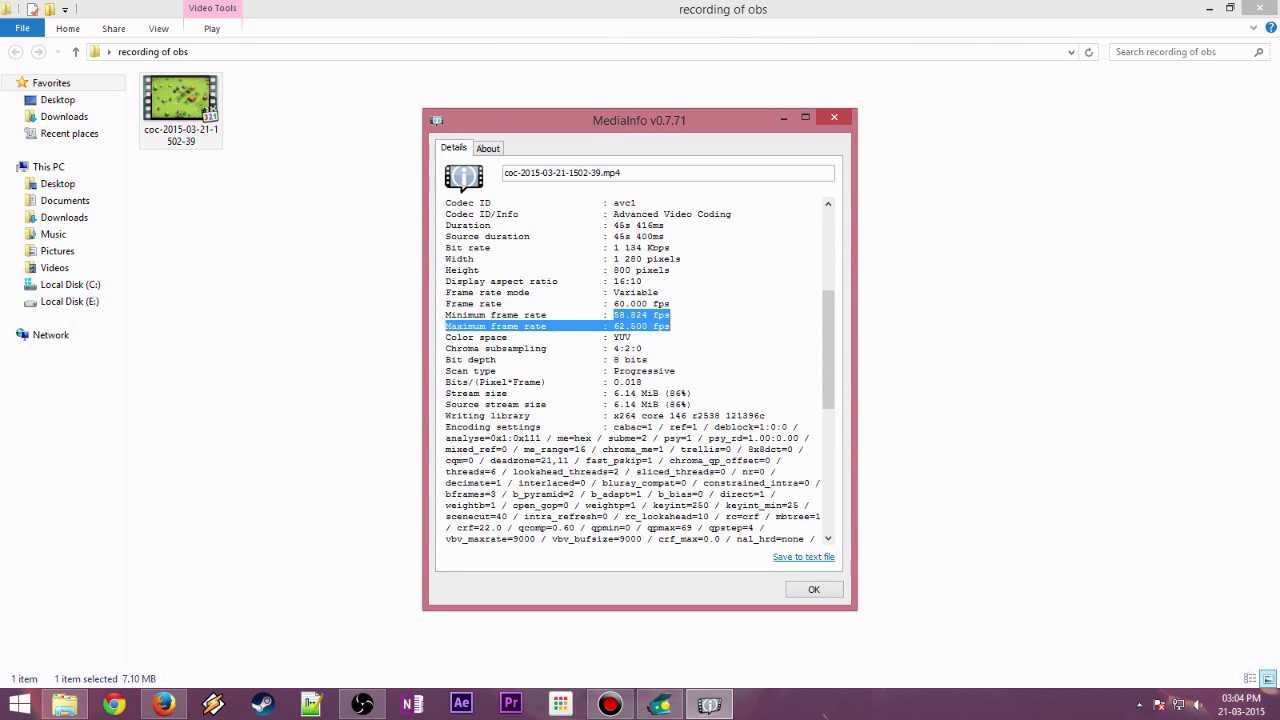
key(Escape)
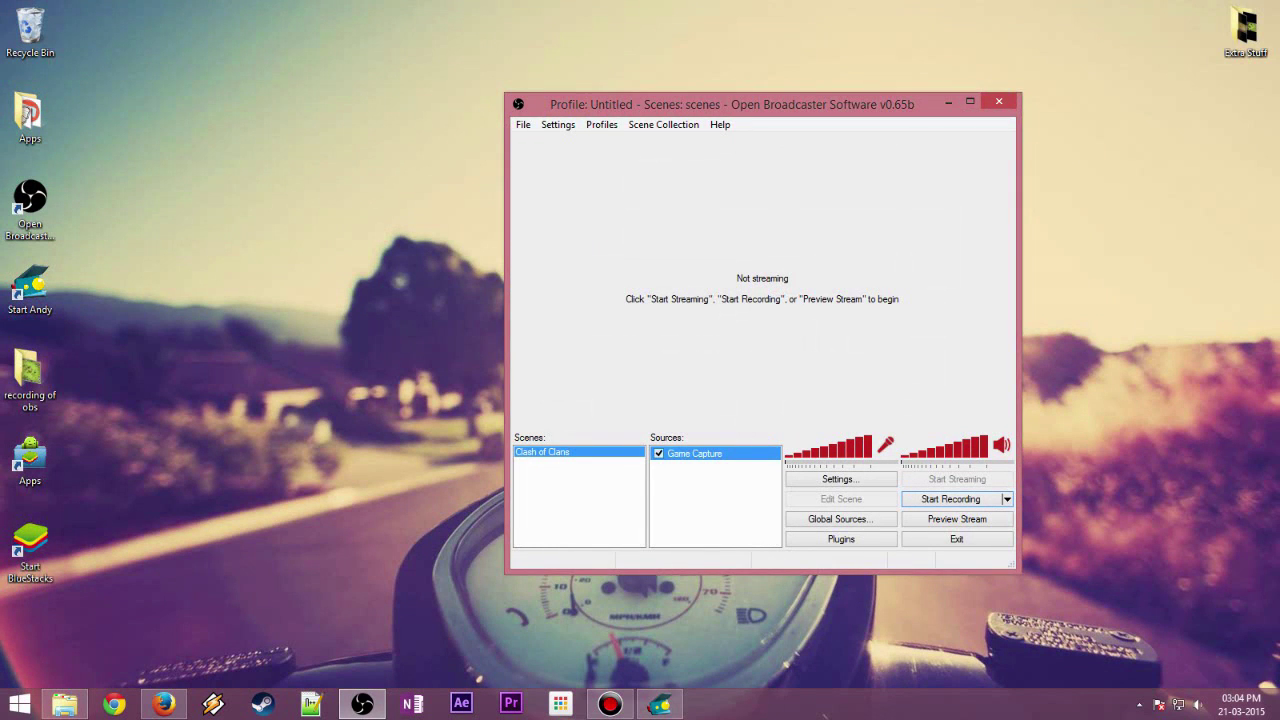
right_click(149, 48)
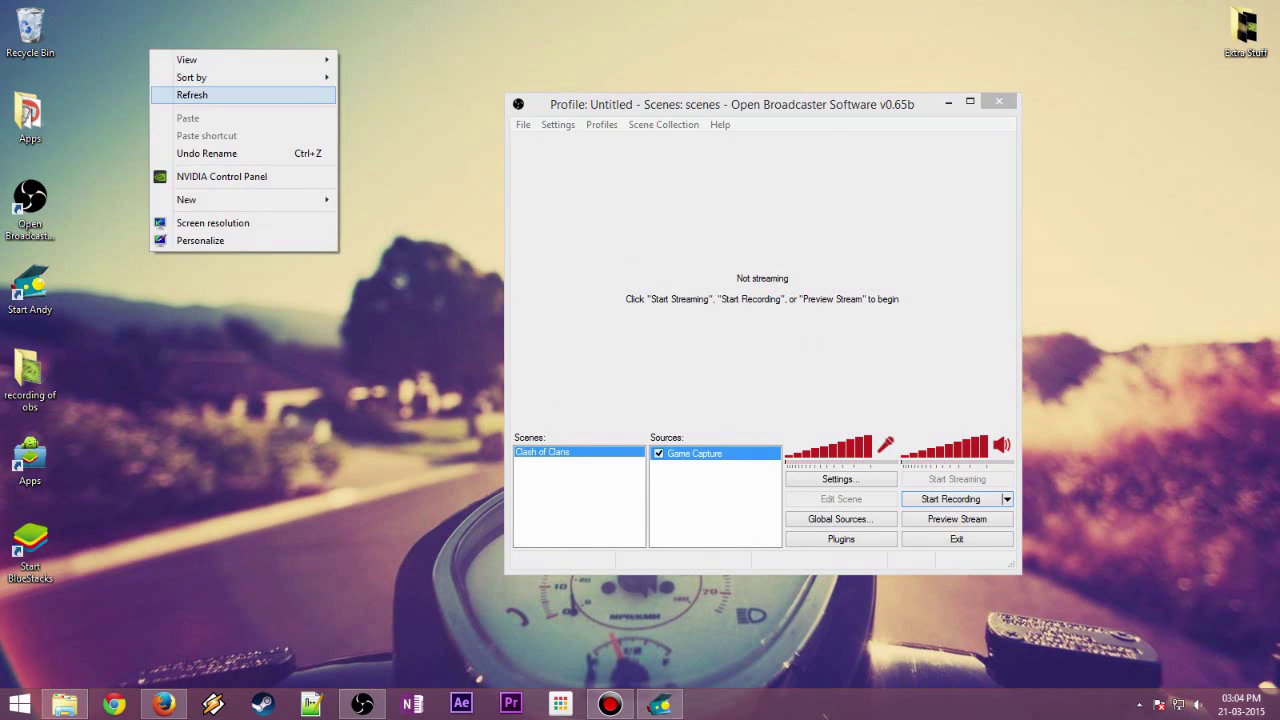
click(191, 94)
right_click(154, 63)
click(196, 108)
right_click(164, 84)
click(207, 130)
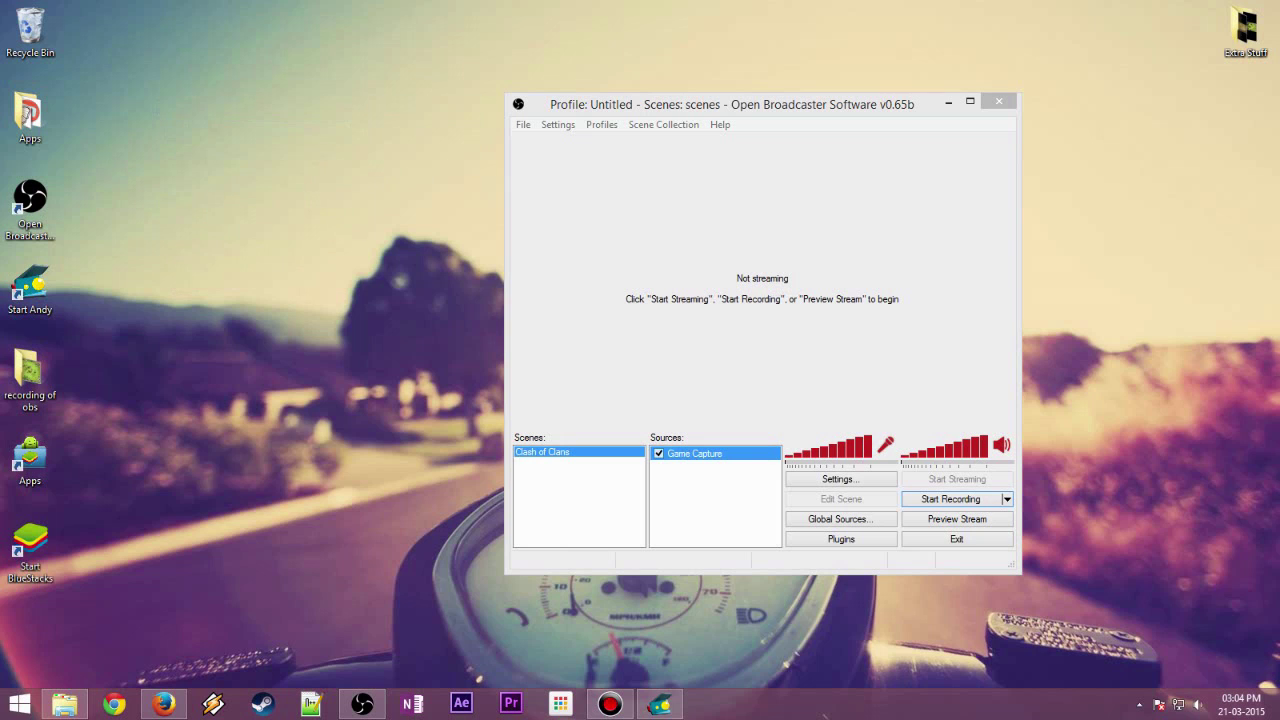
right_click(162, 42)
click(205, 88)
right_click(156, 48)
click(199, 95)
right_click(161, 60)
click(204, 107)
right_click(170, 50)
click(213, 97)
drag(640, 104, 567, 114)
drag(387, 77, 1050, 690)
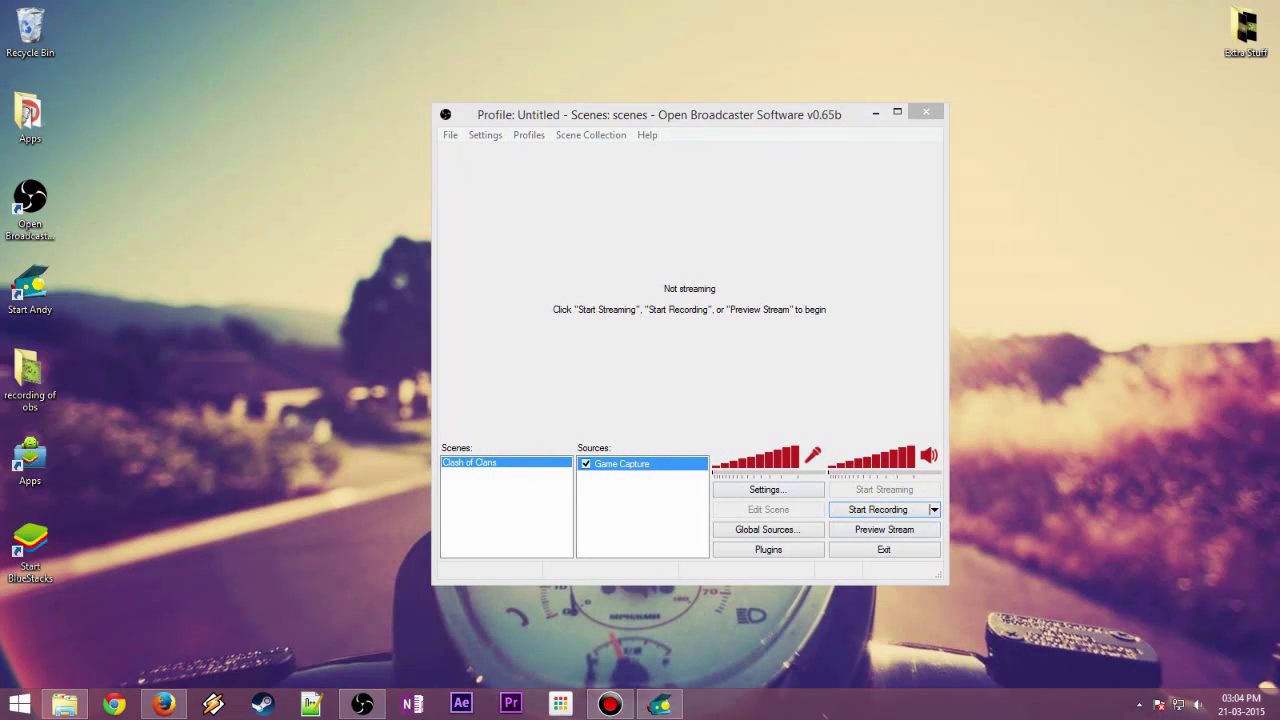